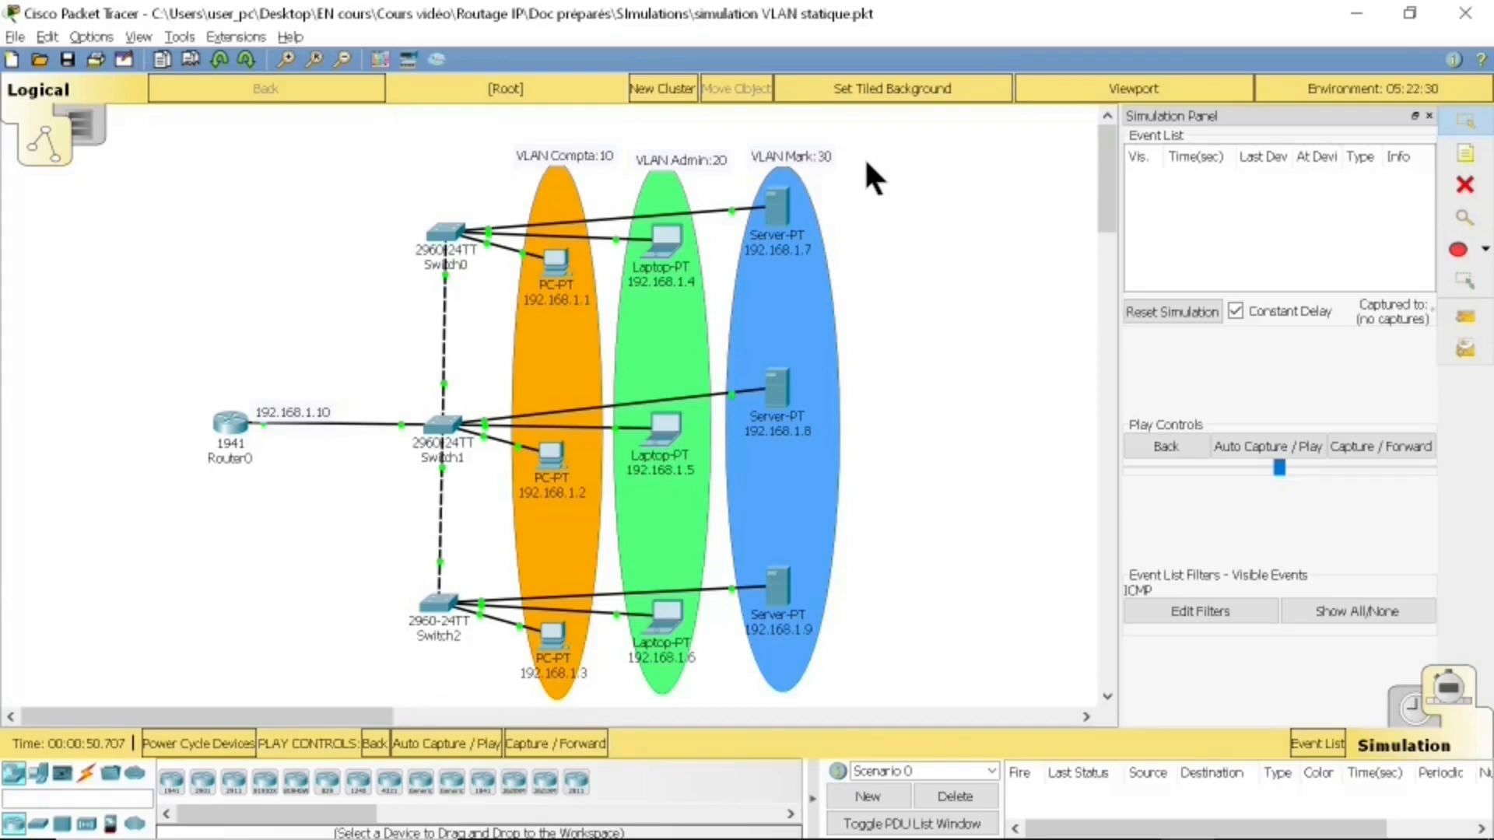
Step: Add a simple PDU from the laptop 192.168.1.4 to the PC 192.168.1.2
click(1463, 318)
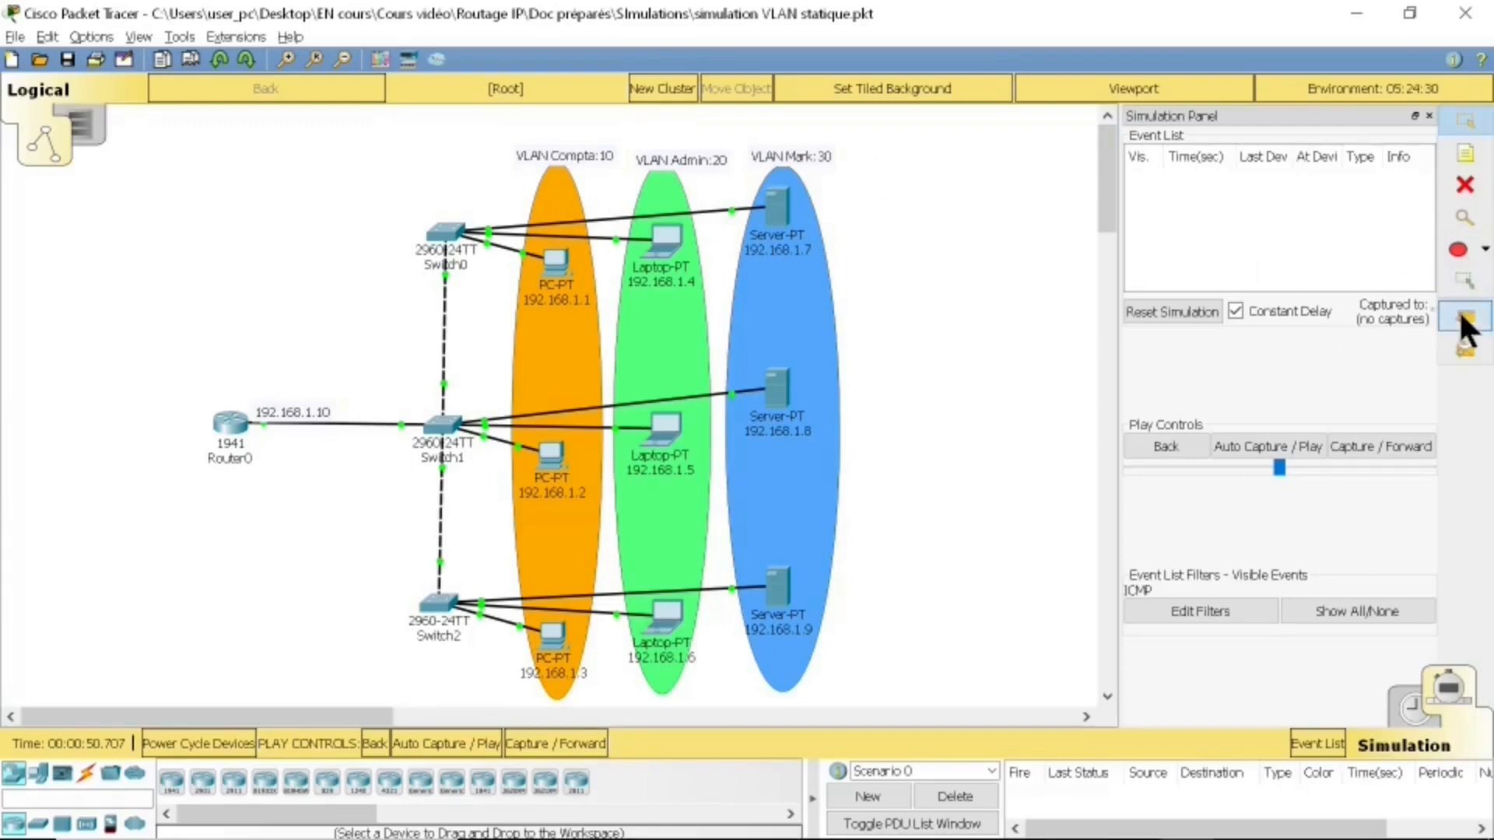
click(669, 248)
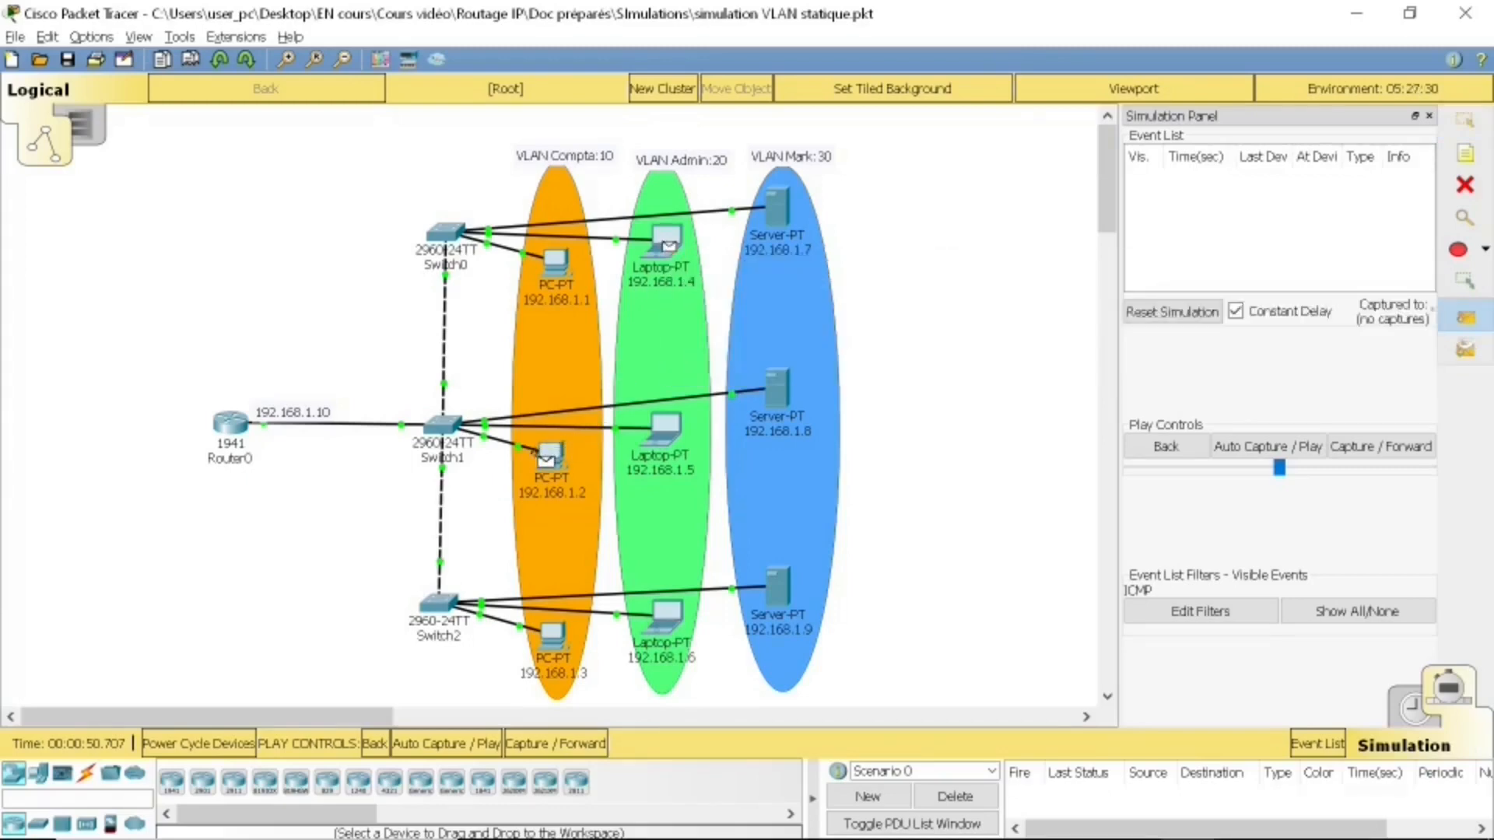
click(546, 459)
Step: Advance the simulation event by event until the ping reply reaches laptop 192.168.1.4, and delete the scenario
click(1363, 440)
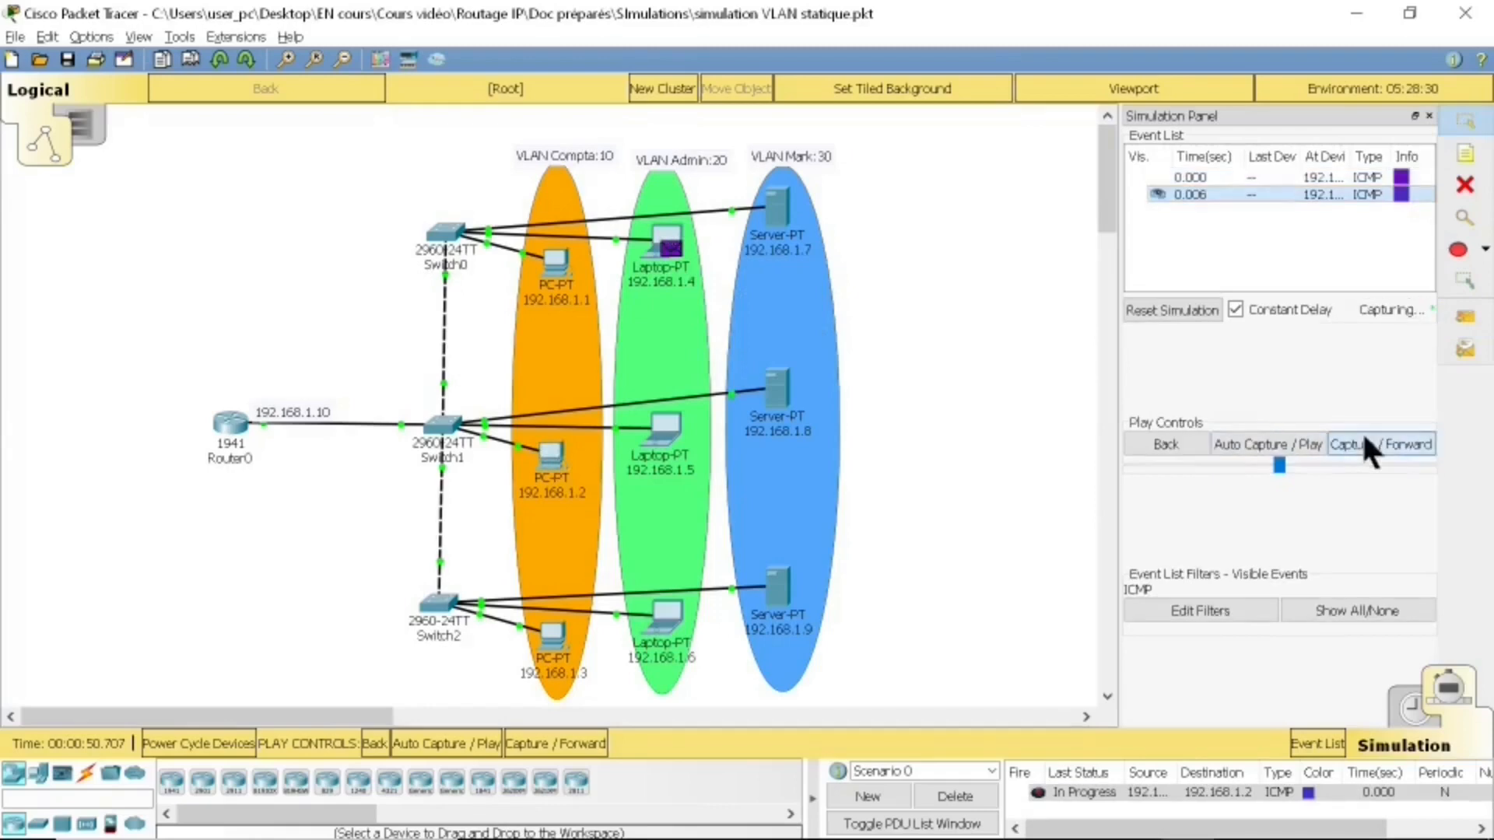
click(1363, 440)
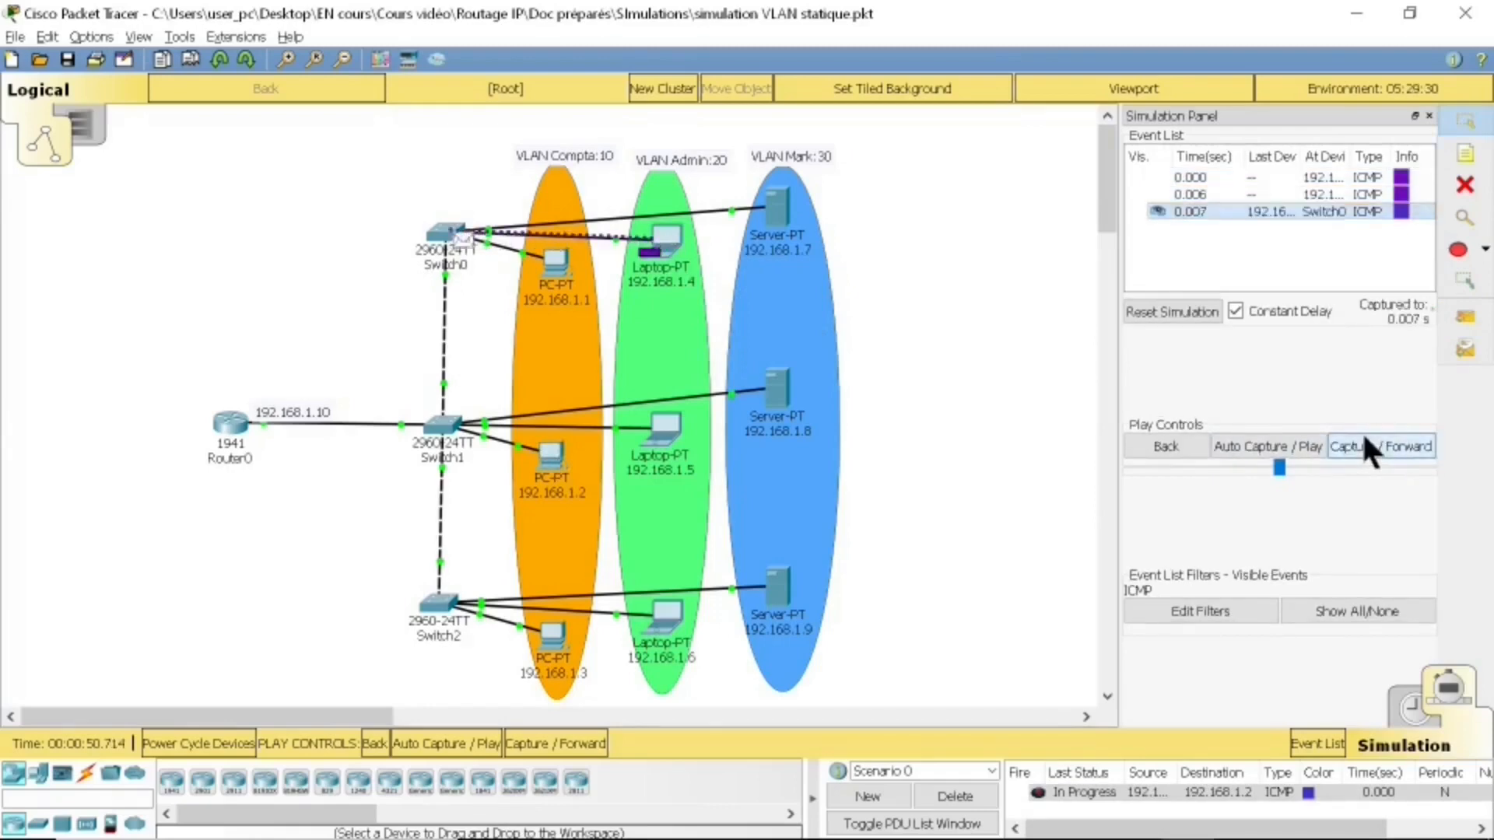
click(1363, 439)
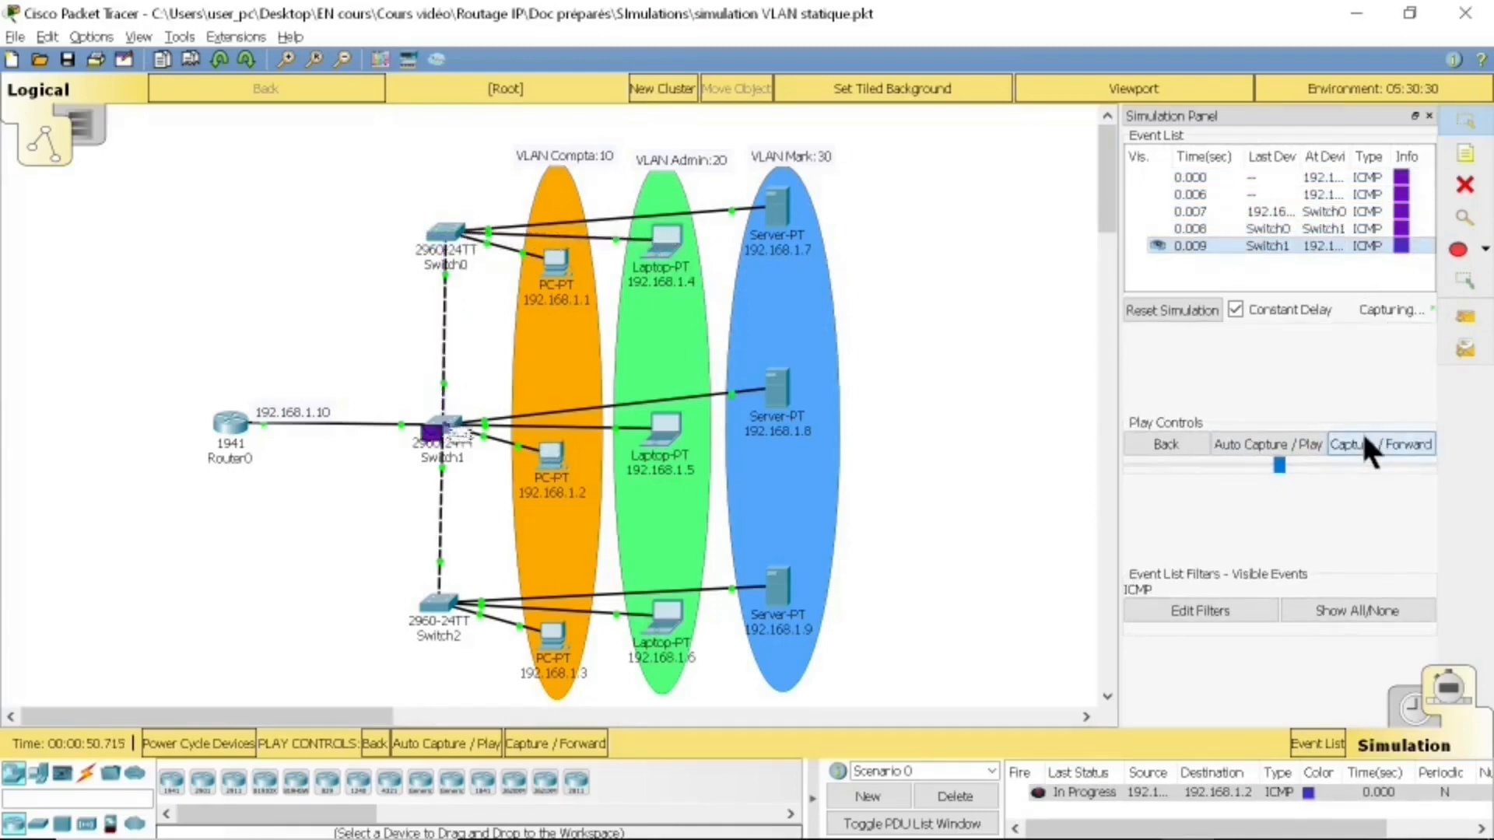
click(1363, 439)
click(1363, 439)
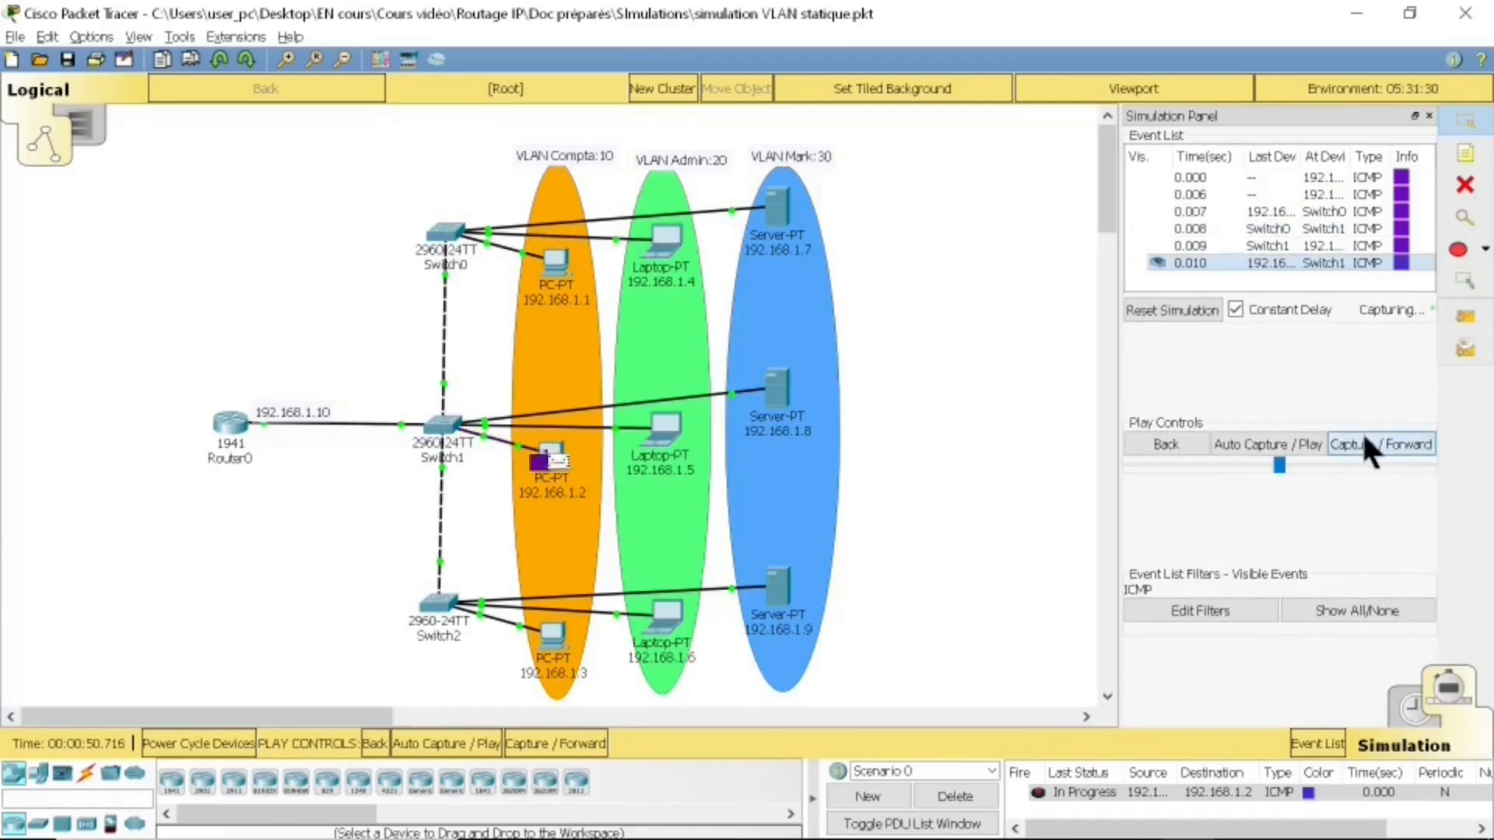
click(1363, 439)
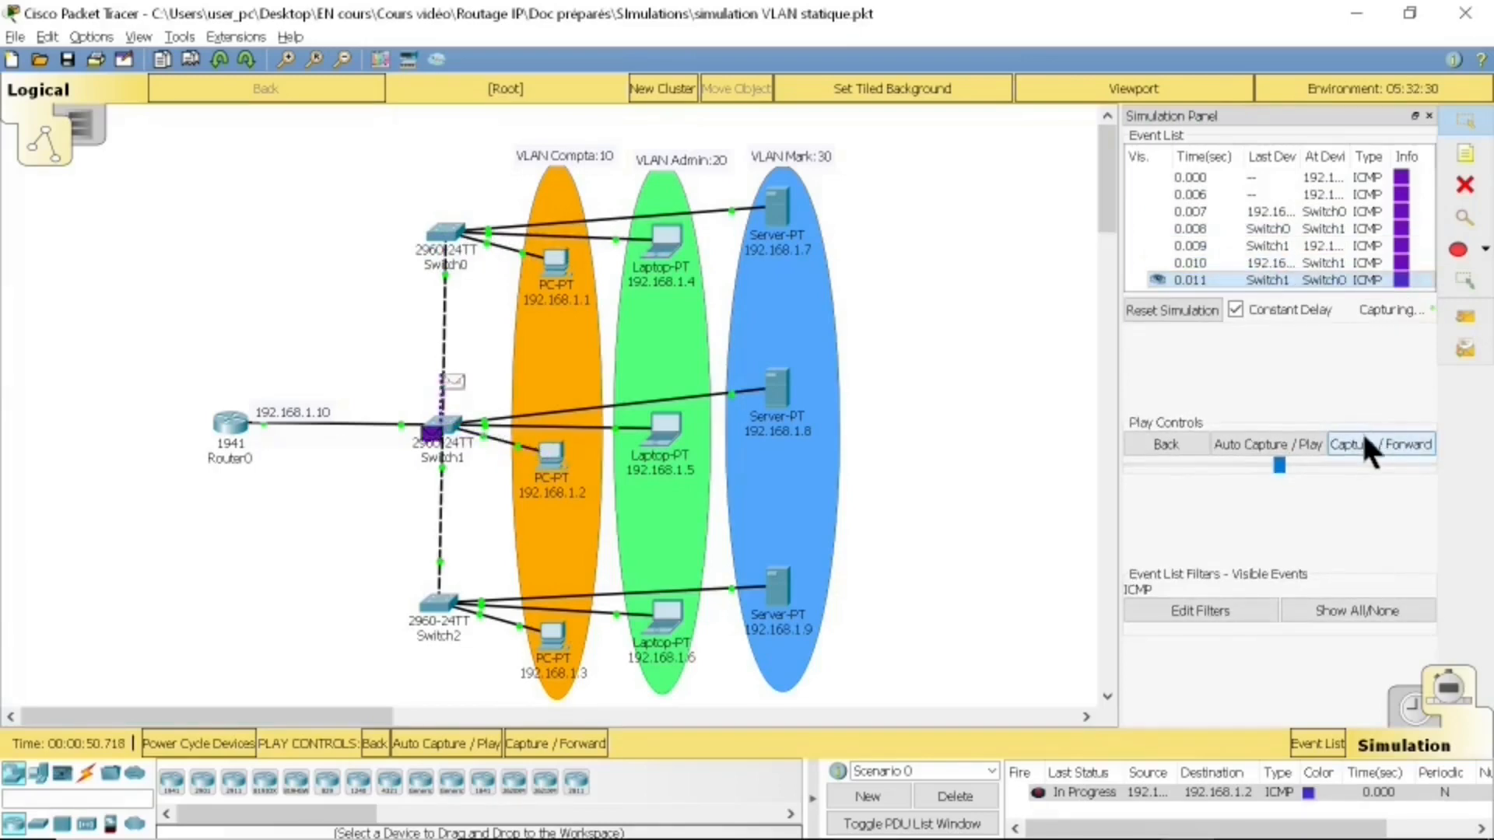
click(1363, 439)
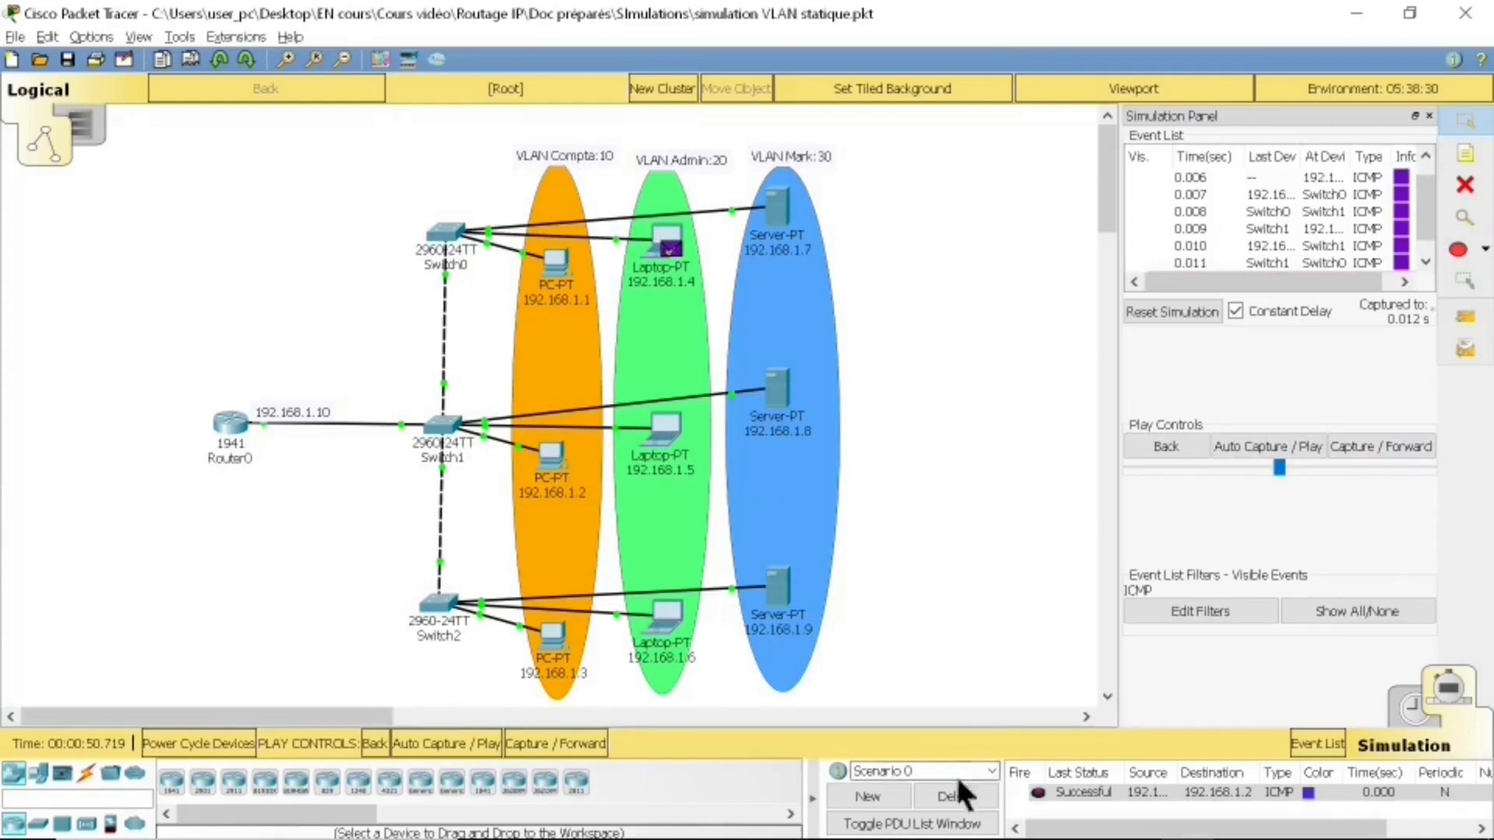
click(955, 796)
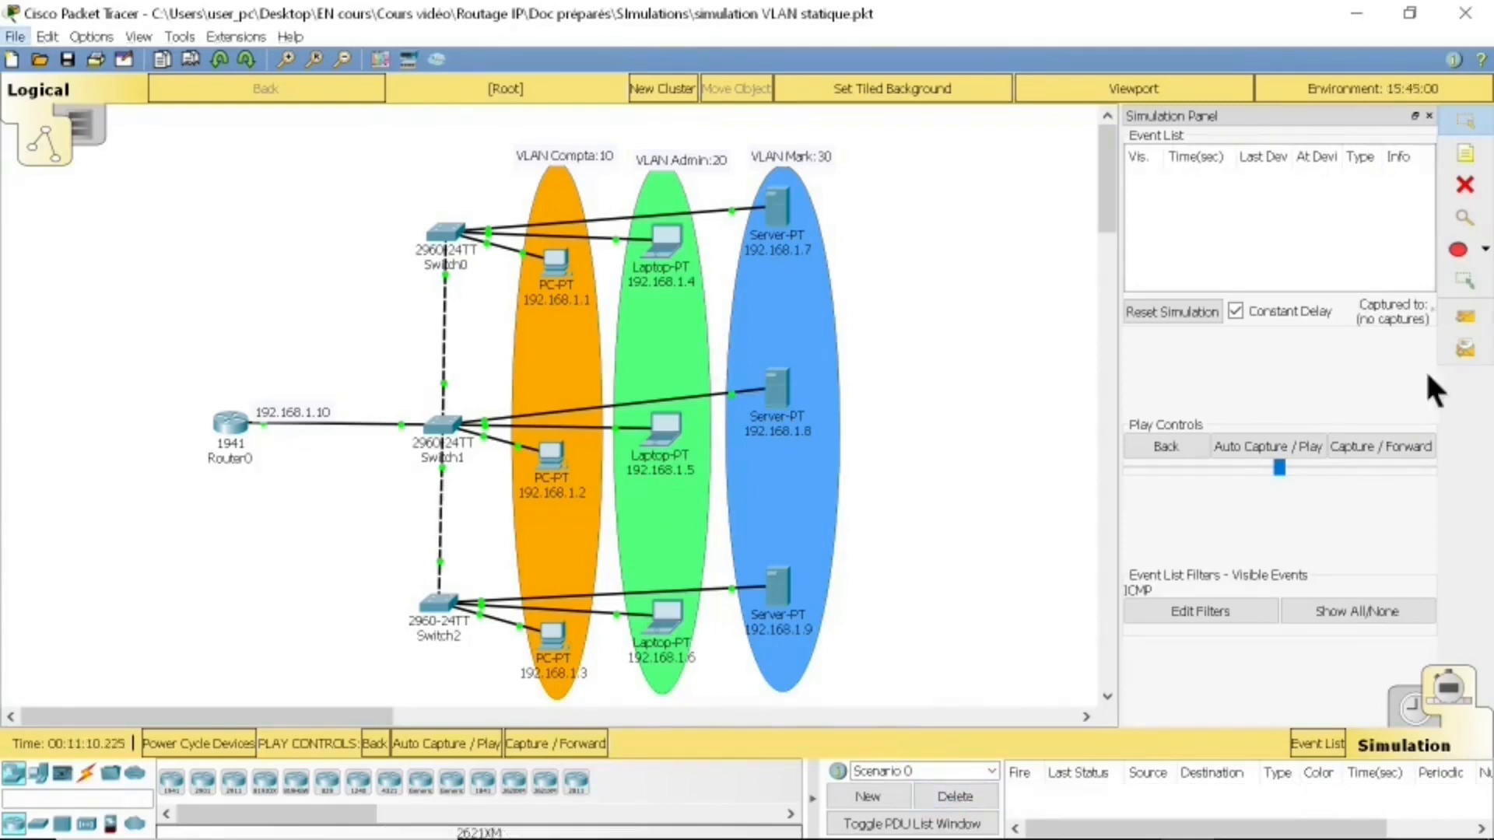
Step: Start a complex ping PDU from laptop 192.168.1.5 with destination IP 192.168.1.255 and source IP 192.168.1.5
click(1465, 350)
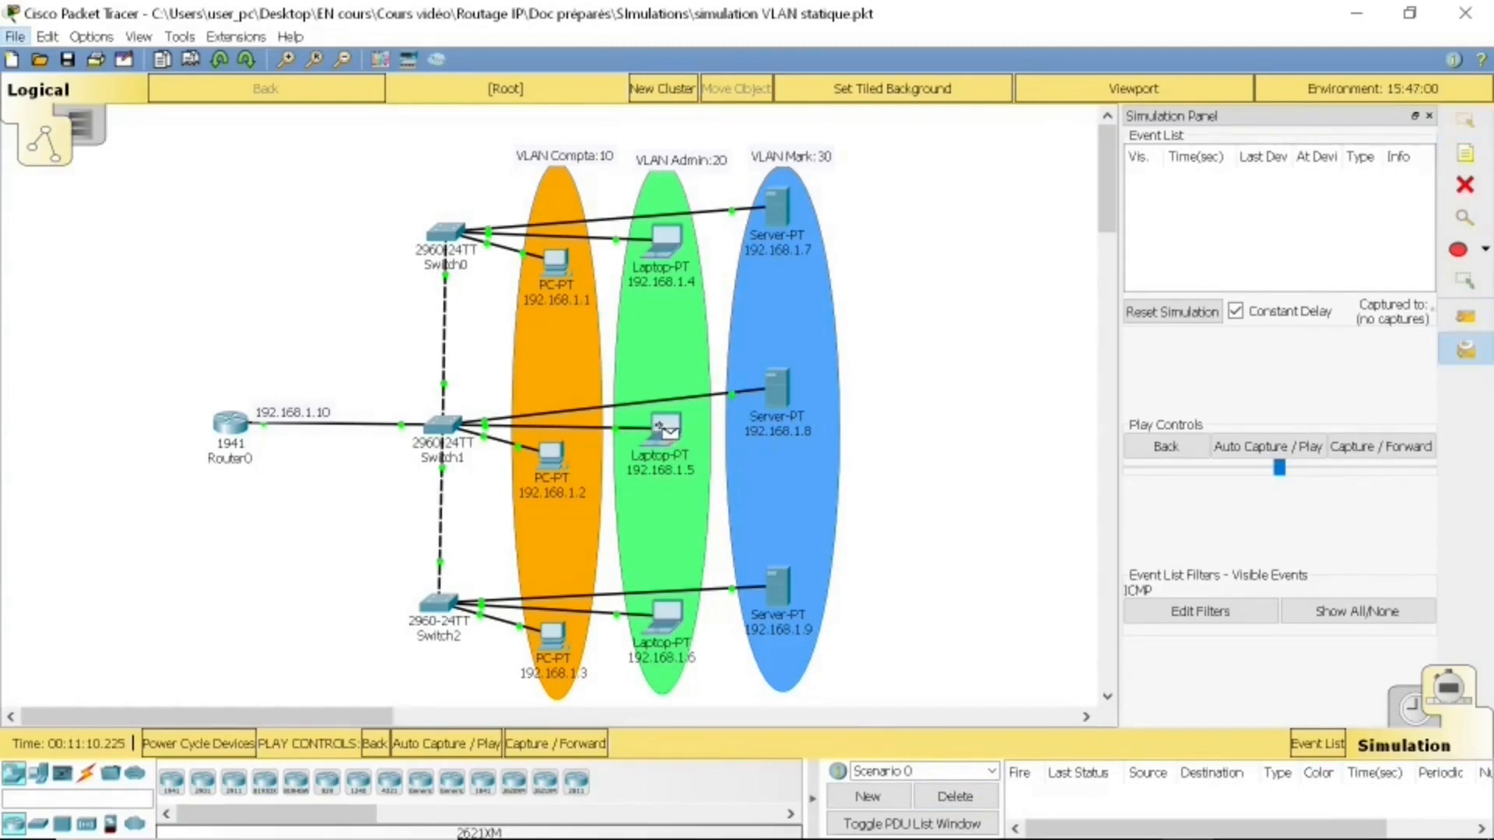
click(658, 425)
click(759, 323)
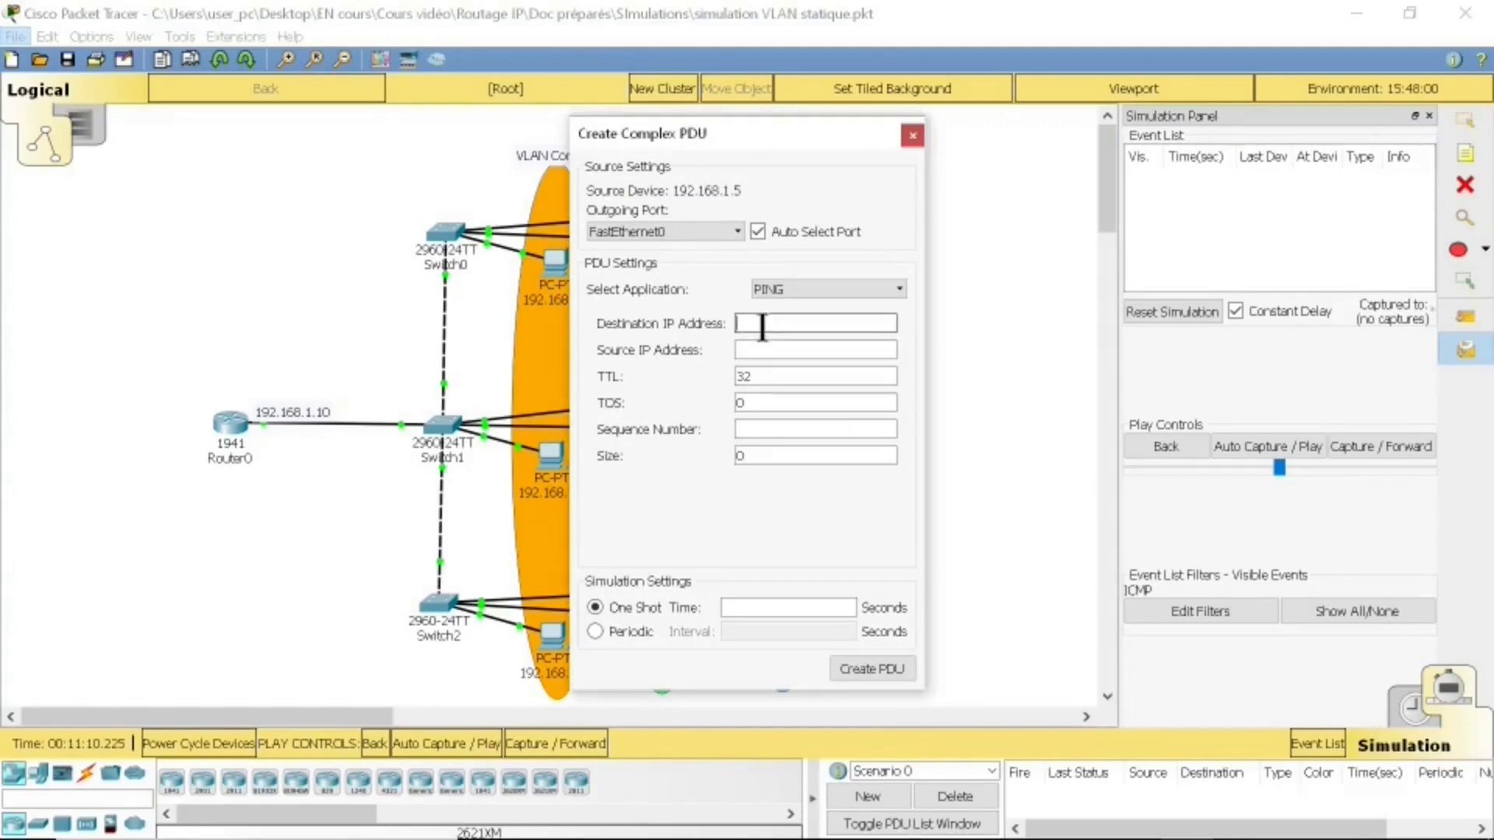
text(192.168.1.255)
drag(801, 148, 1063, 189)
click(1037, 390)
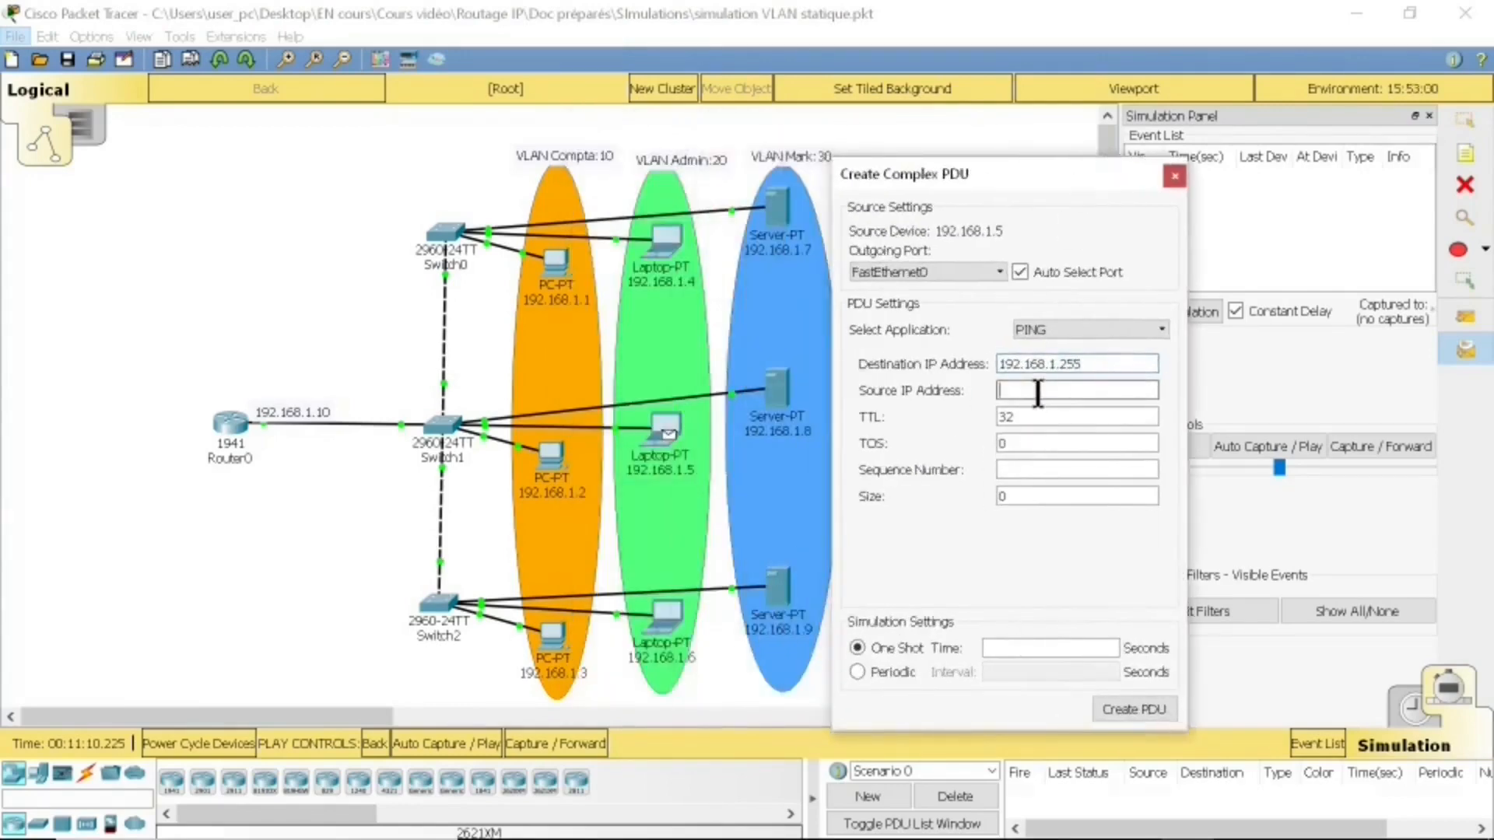
text(192.168.1.5)
Step: Set the PDU's sequence number to 20 and its one-shot time to 20 seconds, and create it
click(1058, 466)
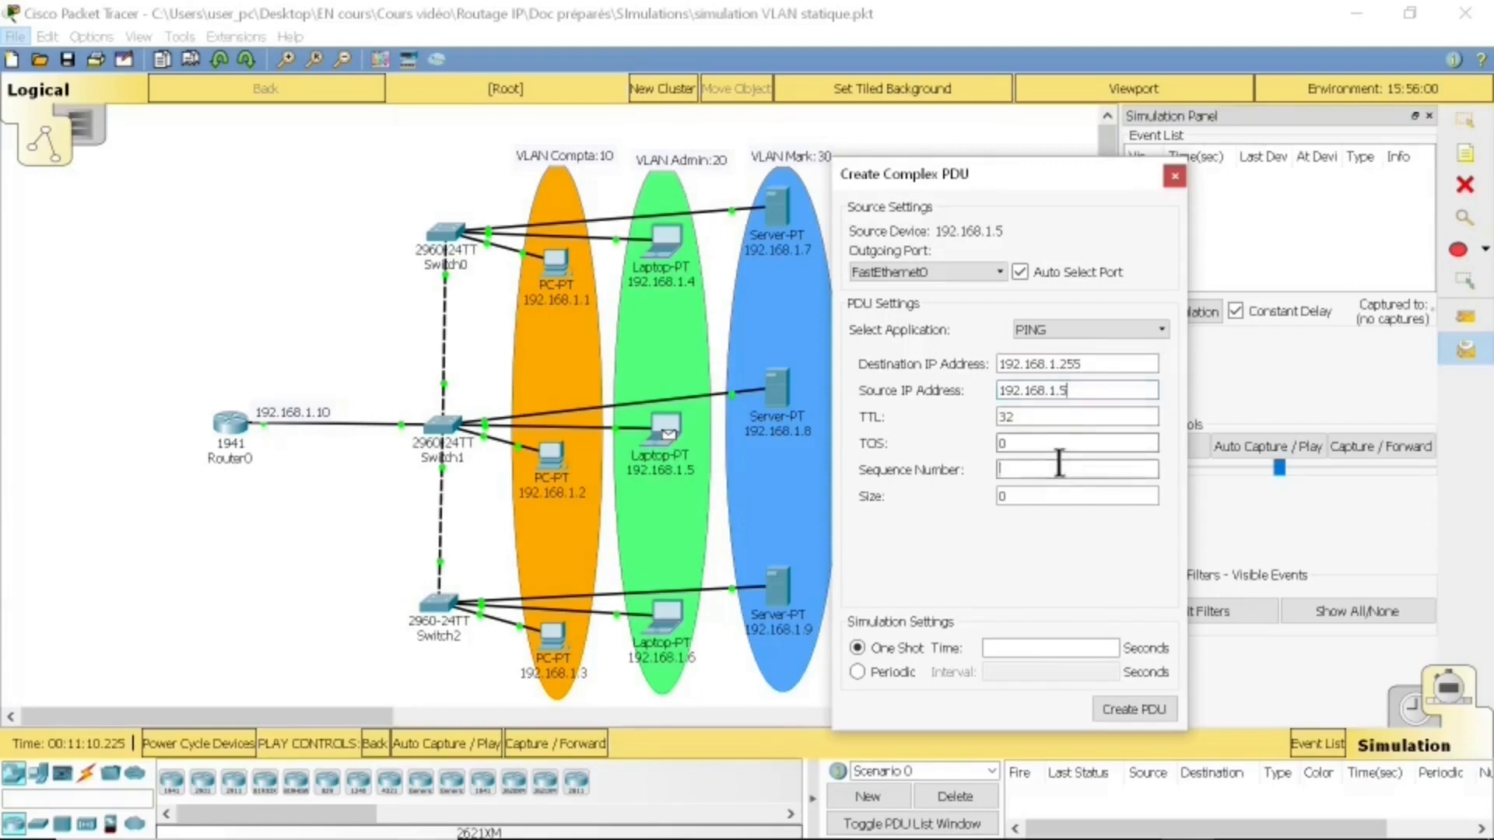
text(20)
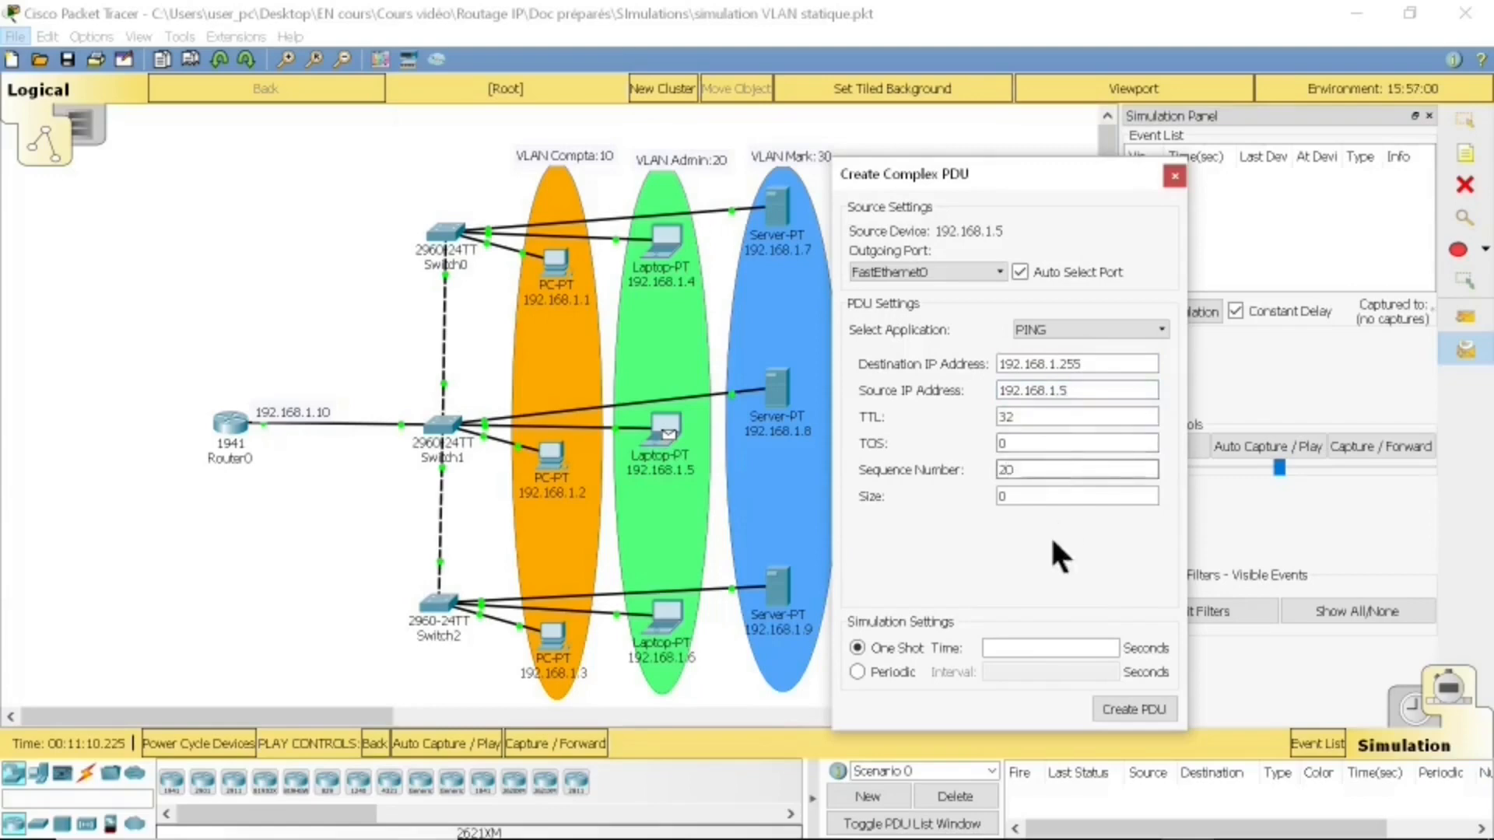
click(1054, 646)
text(éà)
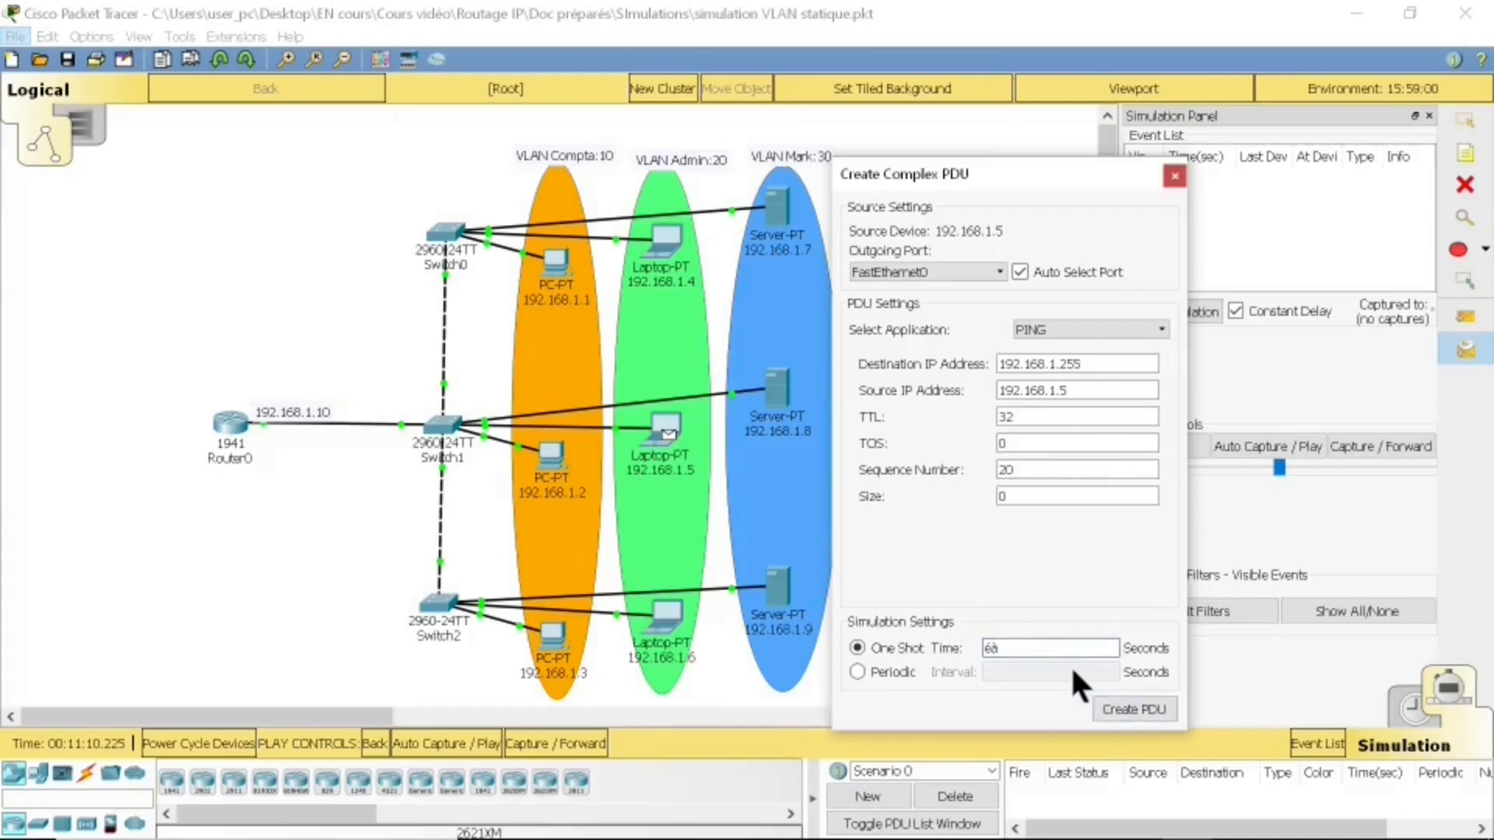
key(BackSpace)
key(BackSpace)
text(20)
click(1128, 709)
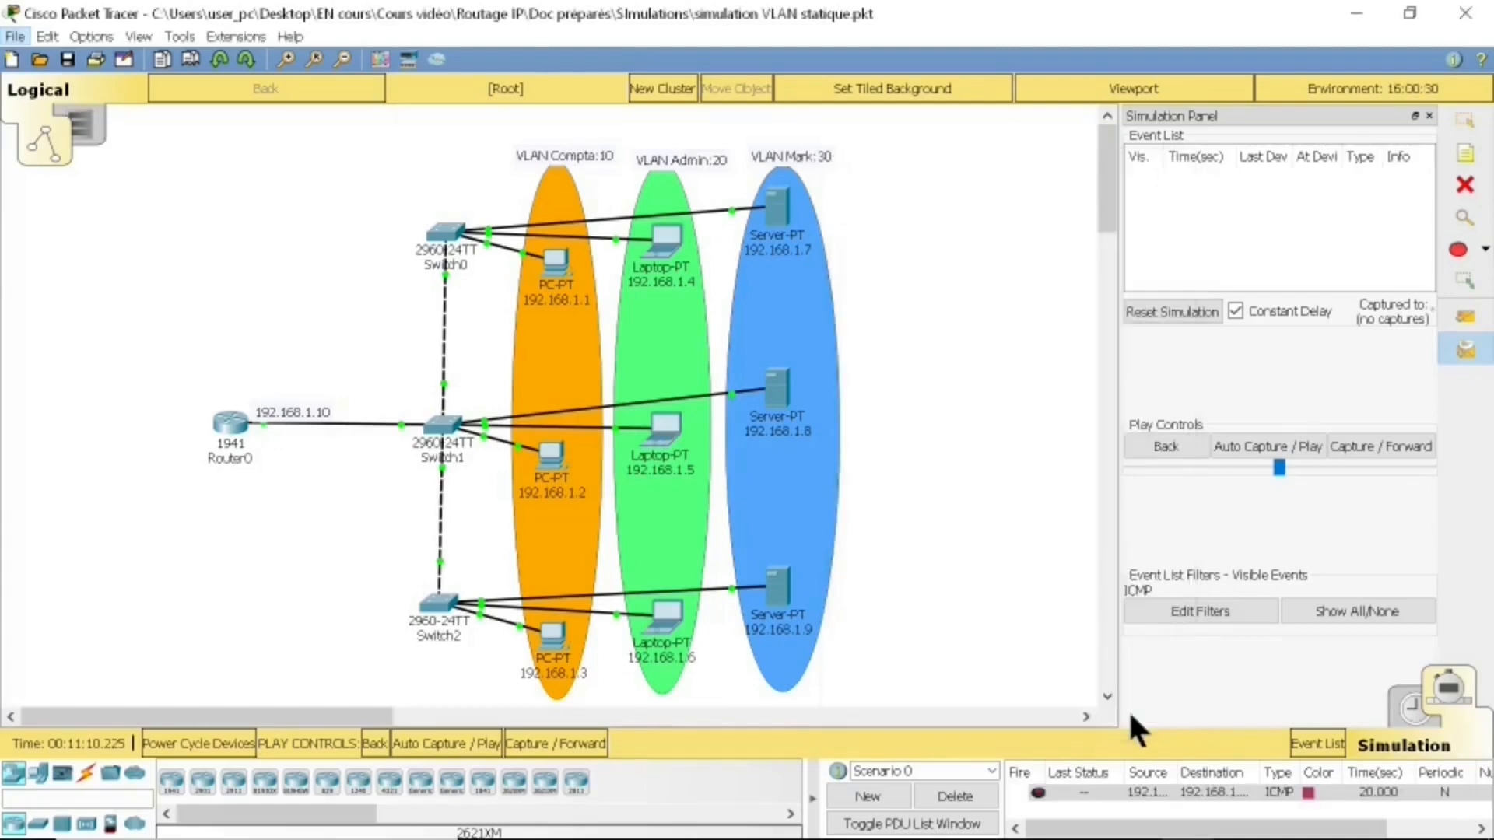
Step: Advance the simulation event by event until all broadcast ping replies reach laptop 192.168.1.5, and delete the scenario
click(1384, 447)
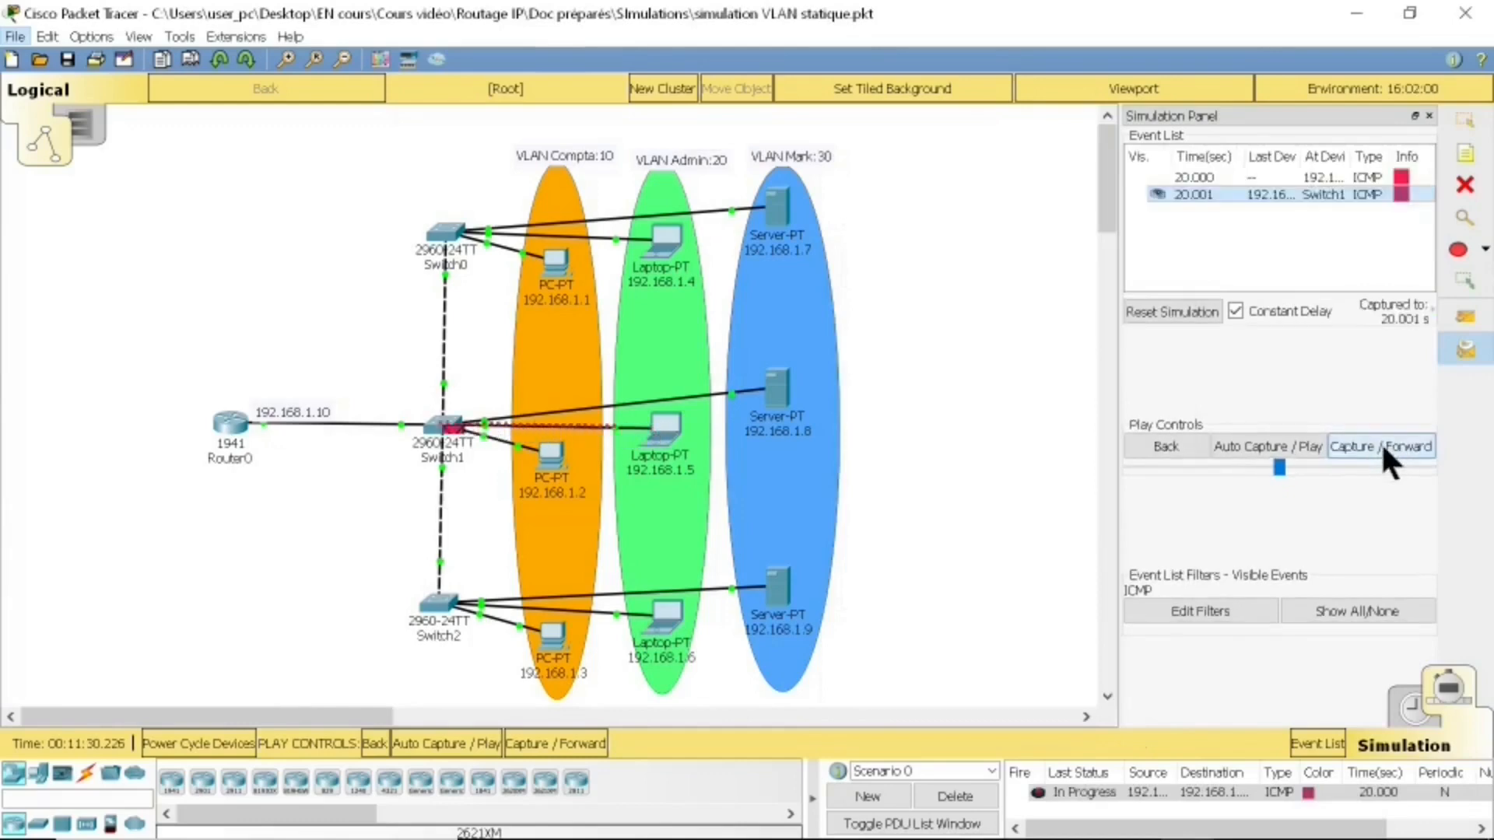
click(1383, 446)
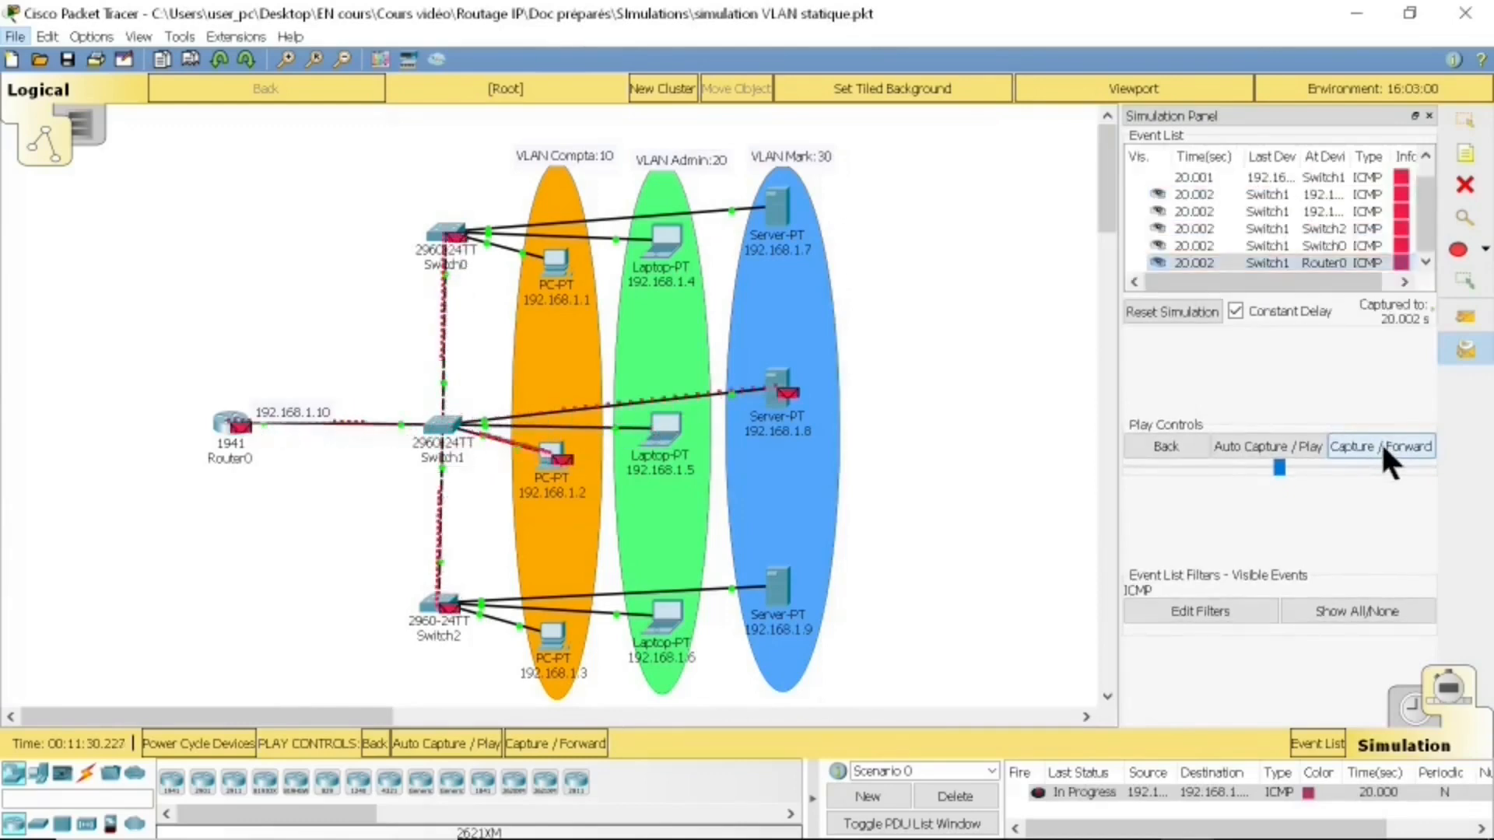
click(1384, 446)
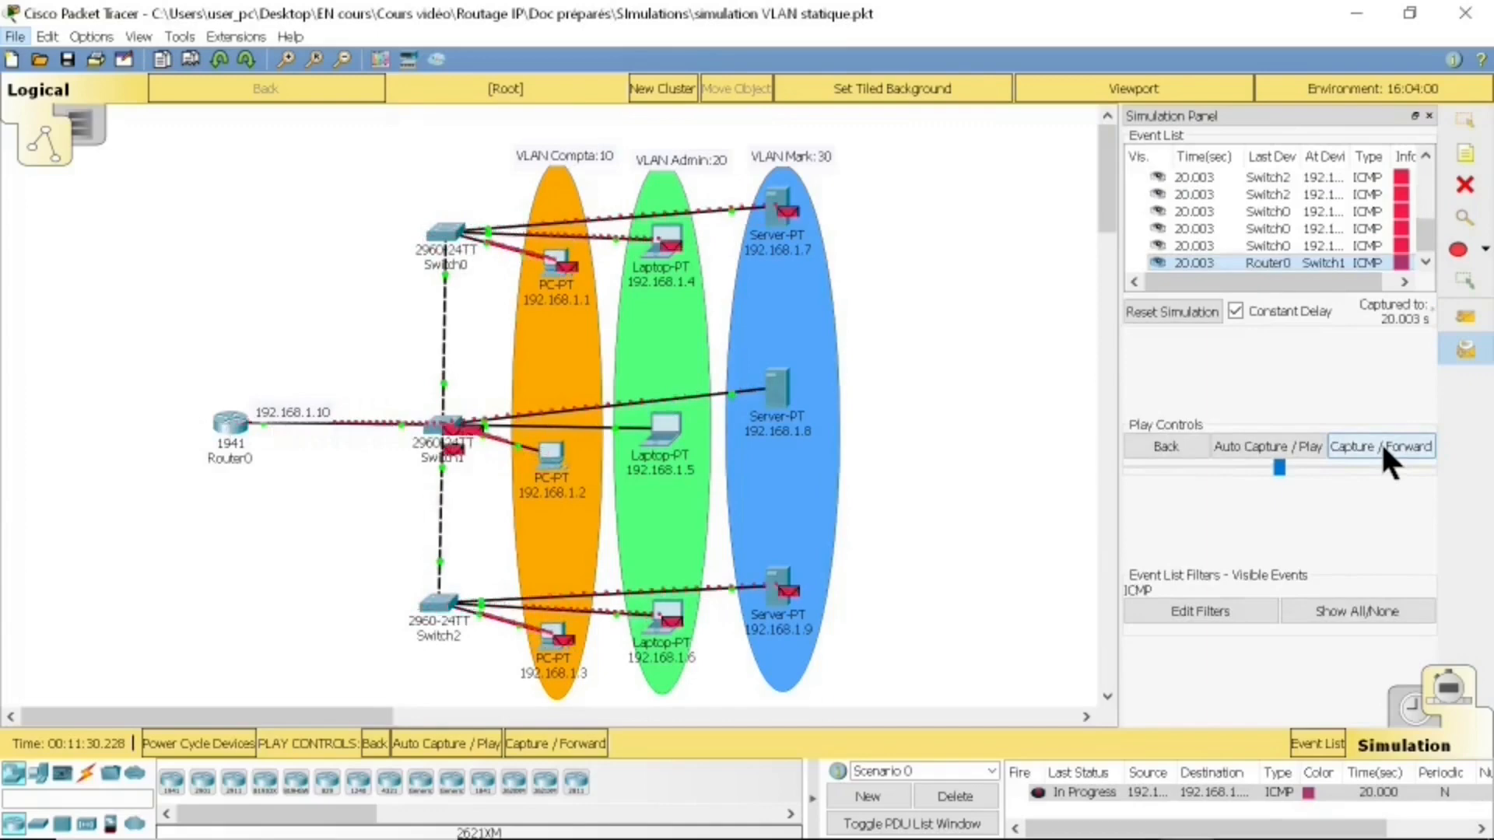
click(1384, 447)
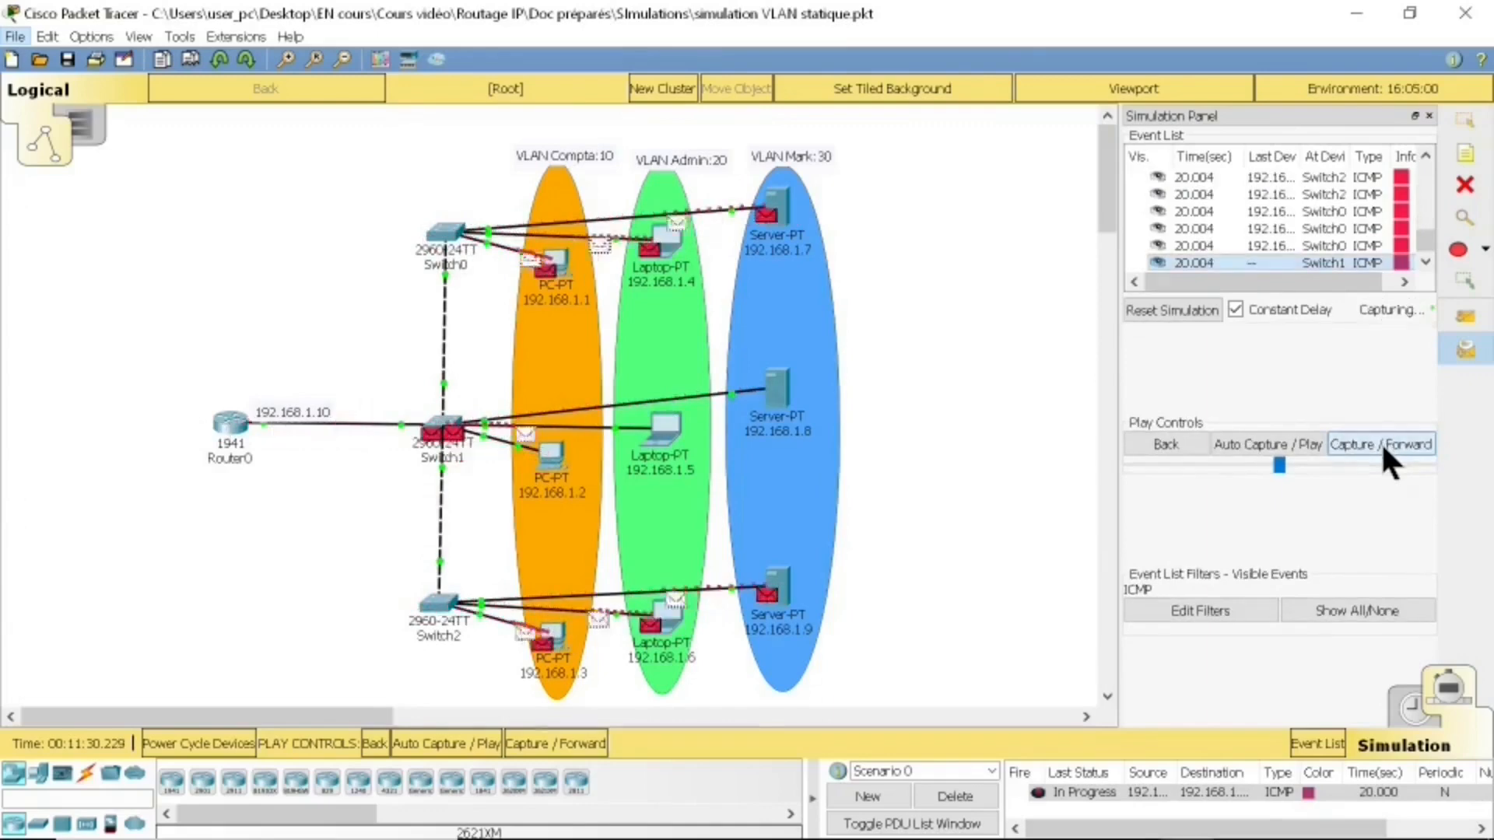
click(1383, 448)
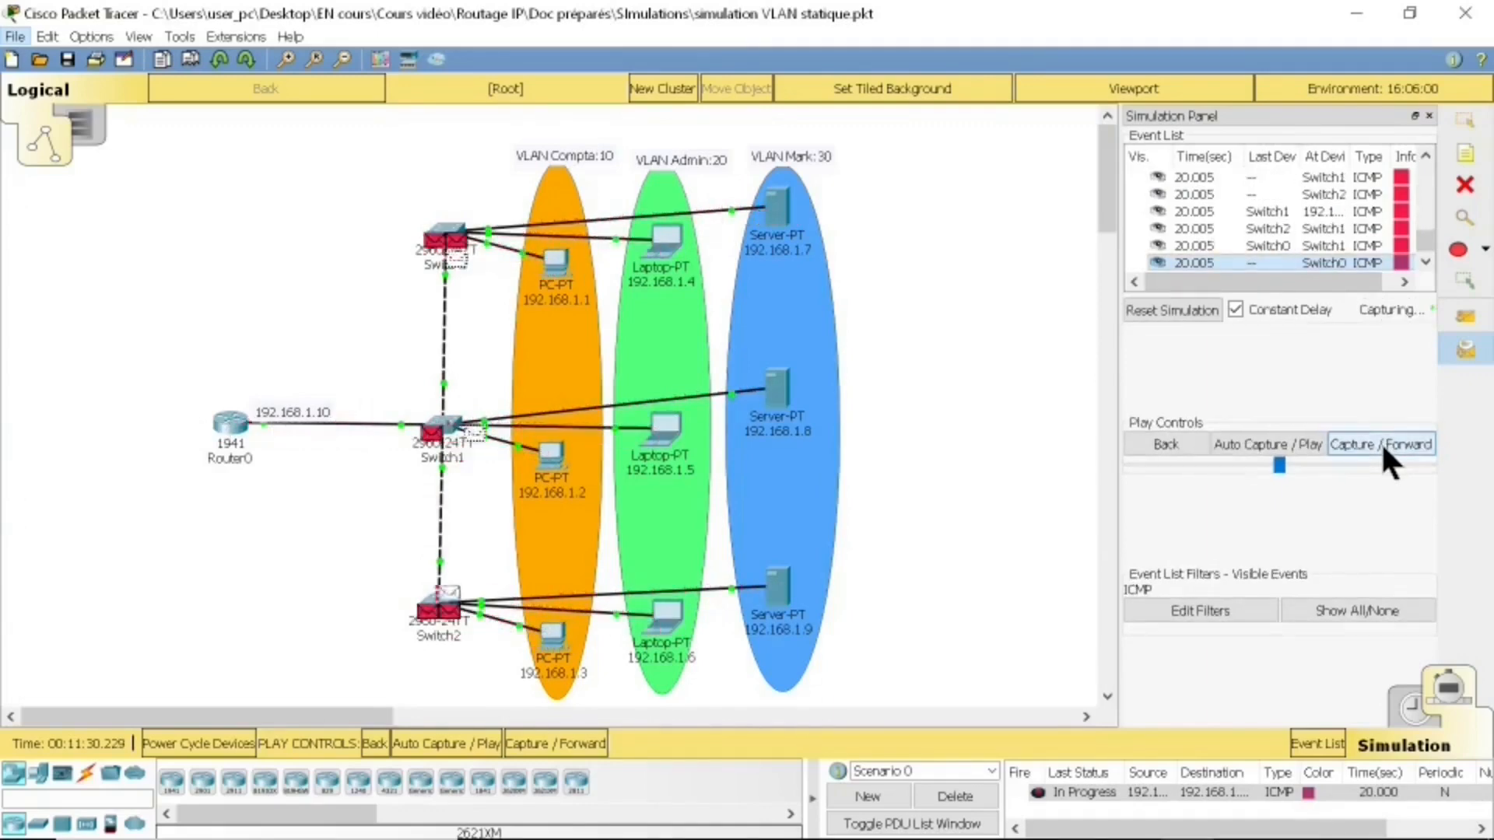
click(1384, 448)
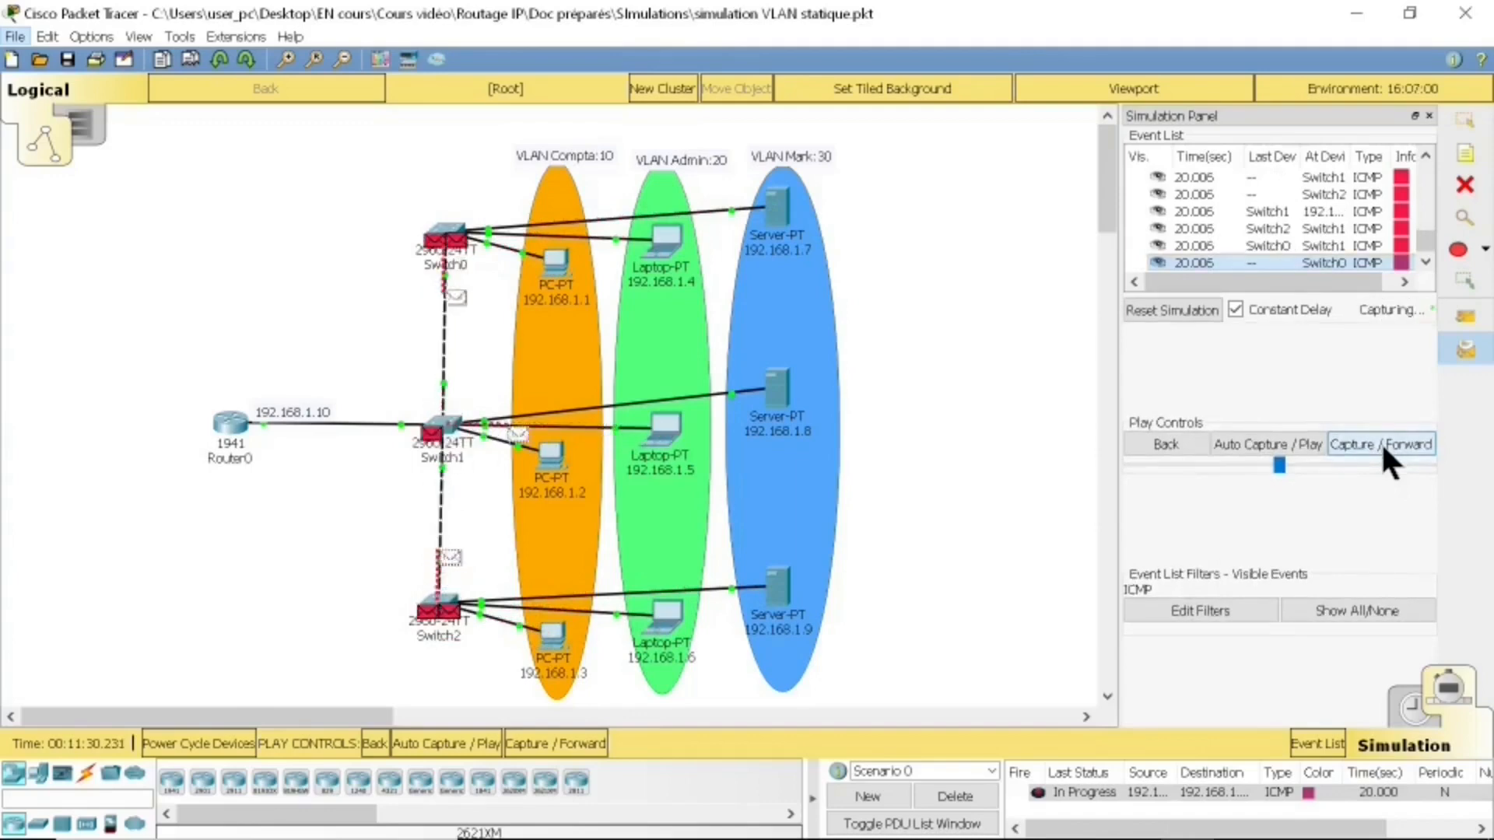
click(1383, 447)
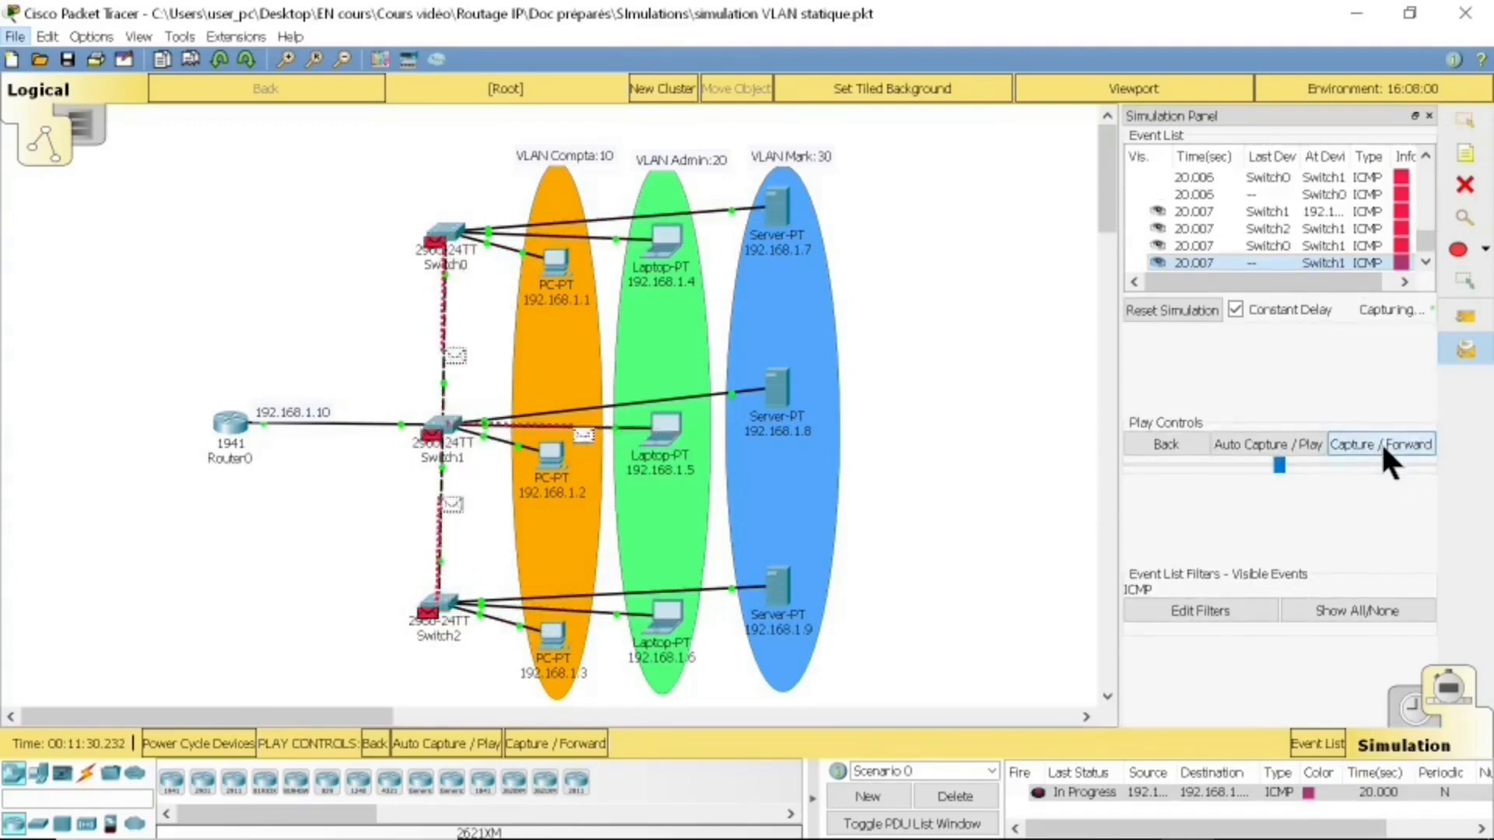
click(1384, 448)
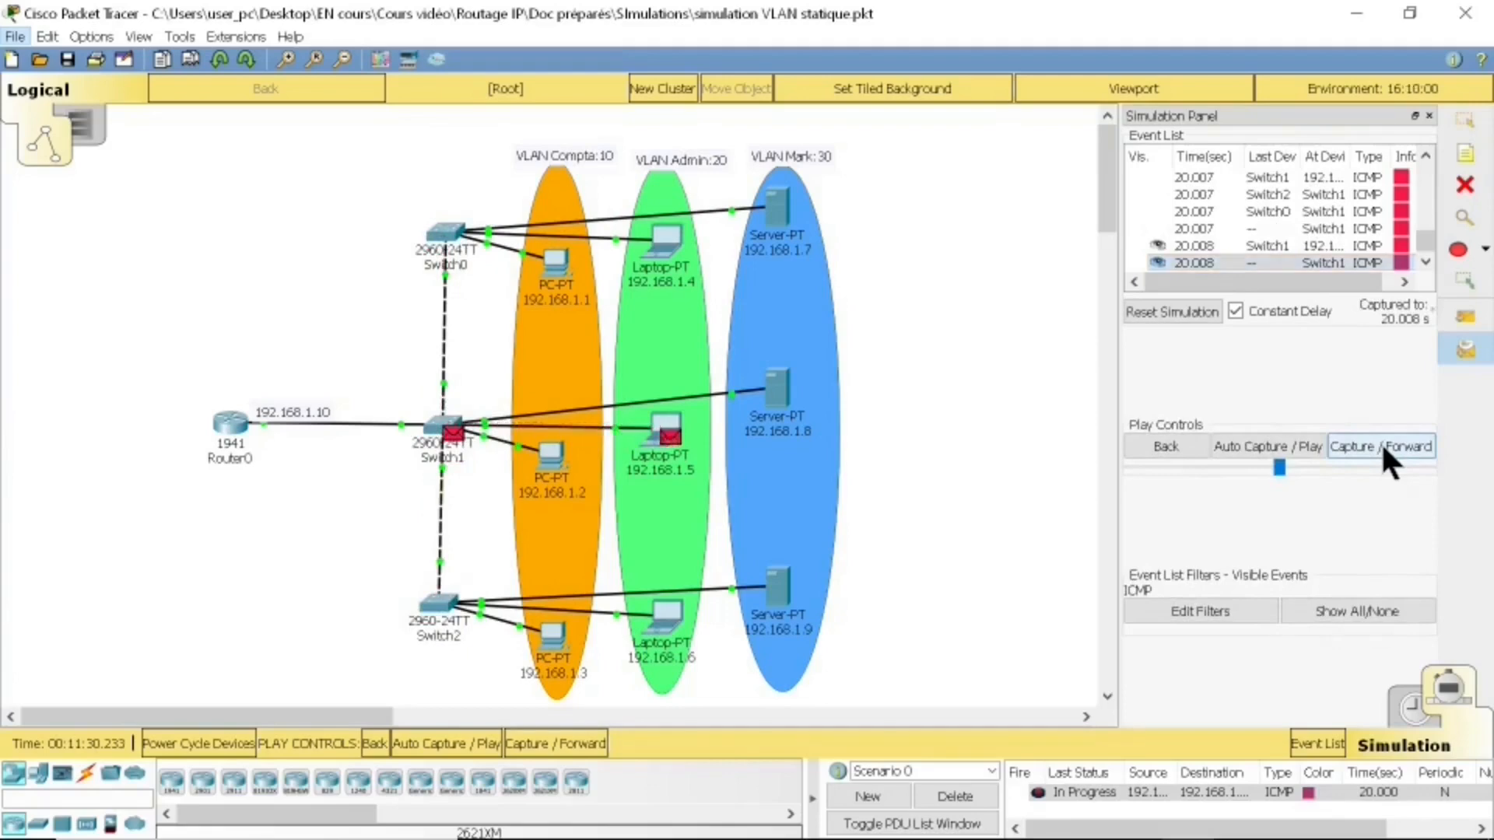
click(1383, 447)
click(1383, 447)
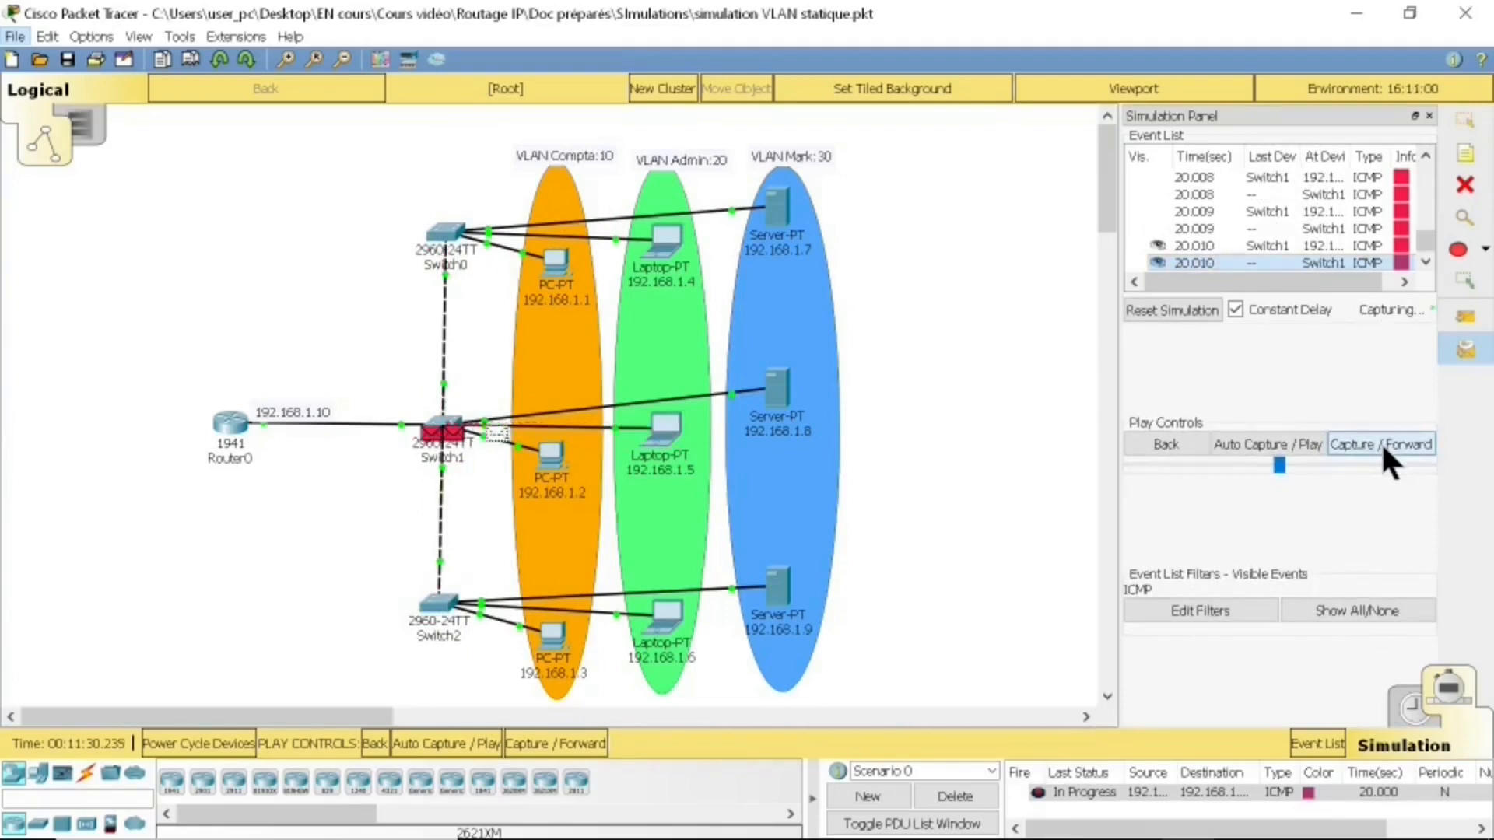
click(1384, 449)
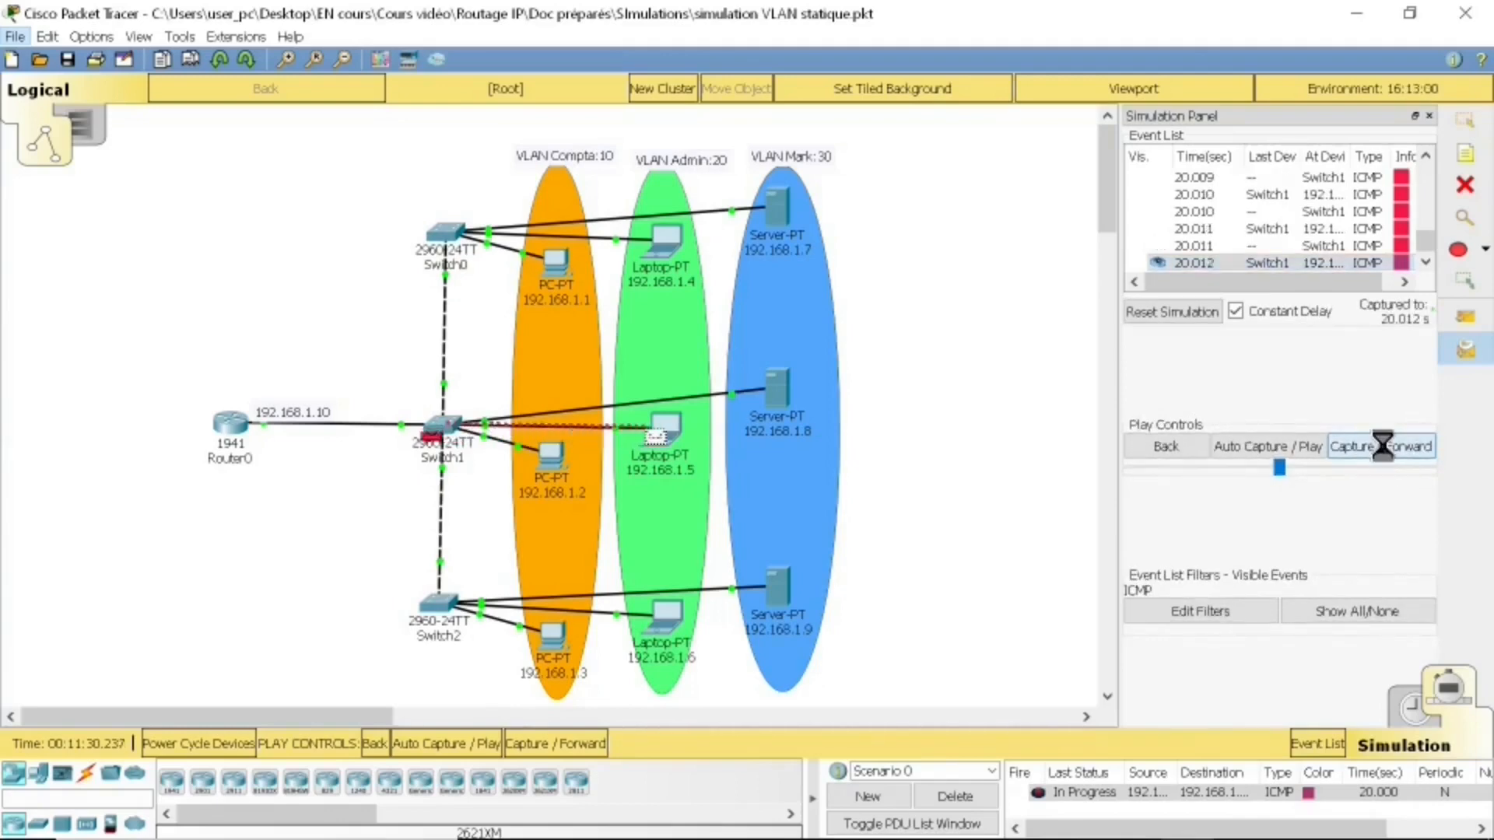
click(1381, 446)
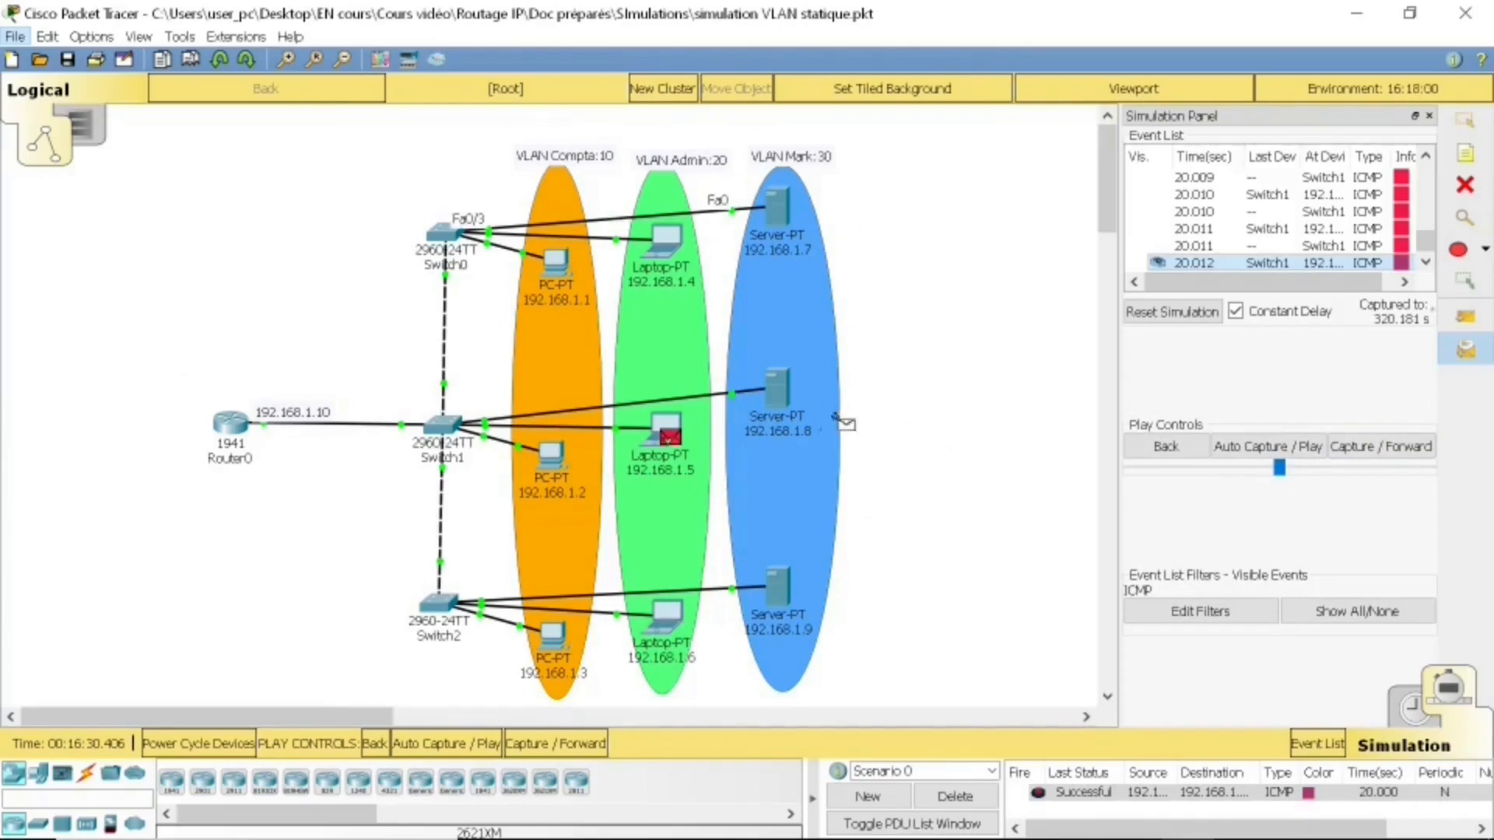
key(Escape)
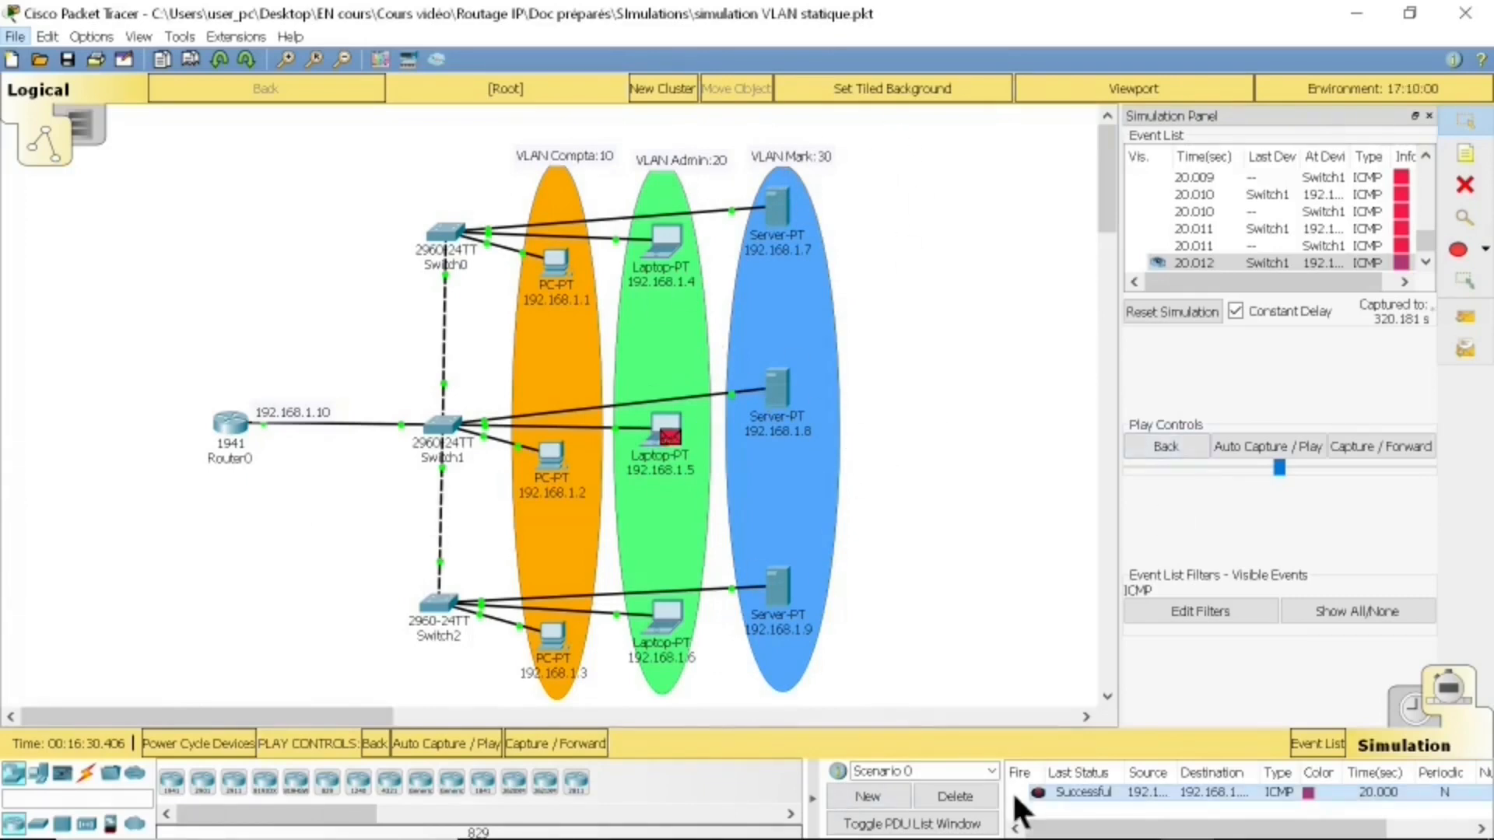
click(966, 797)
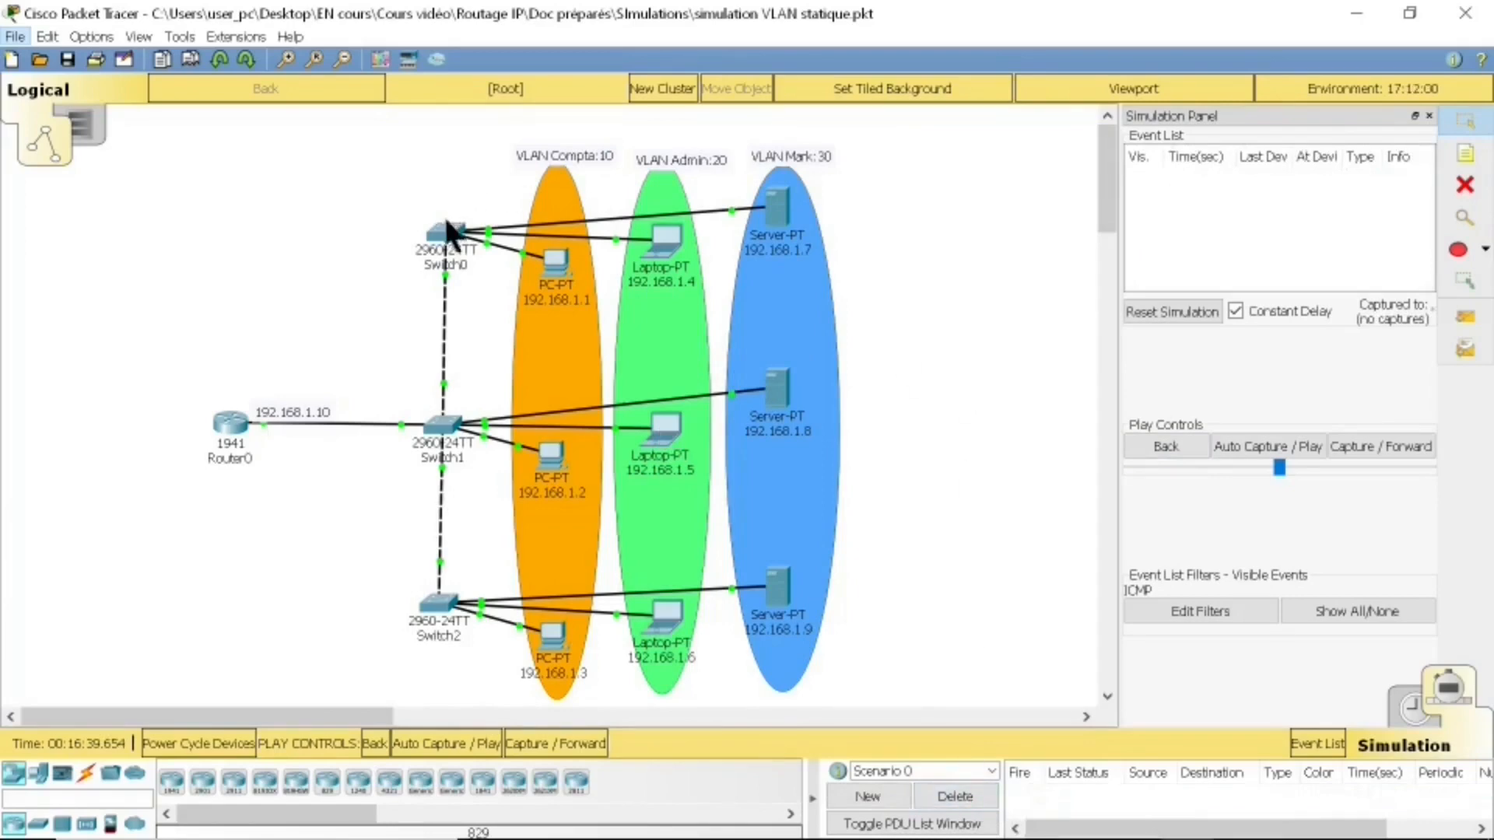
Step: Open the command line of Switch0 and enter privileged mode with "en"
click(433, 235)
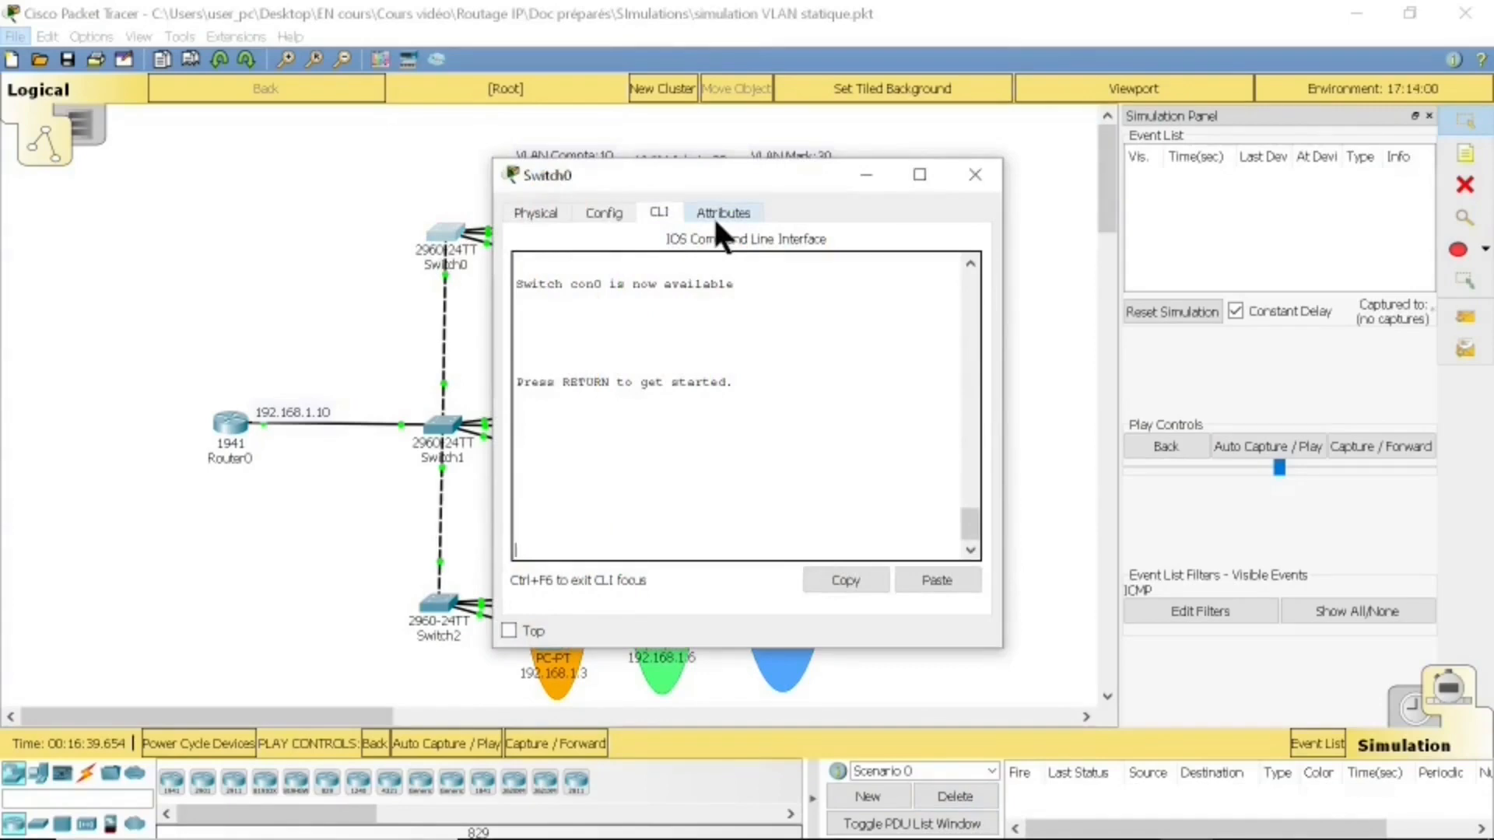
click(716, 226)
click(657, 212)
key(Return)
key(Return)
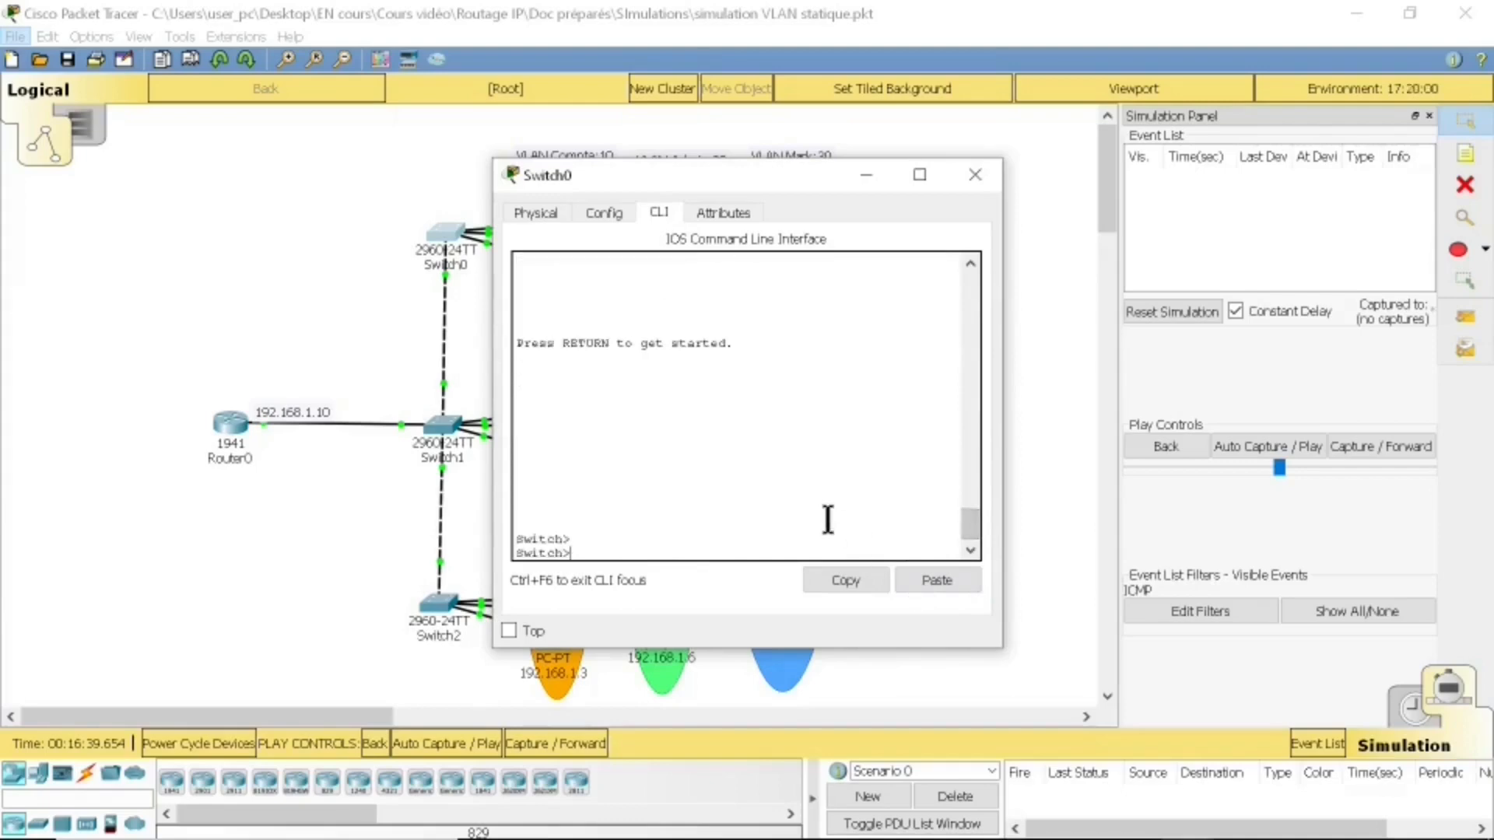
text(en)
key(Return)
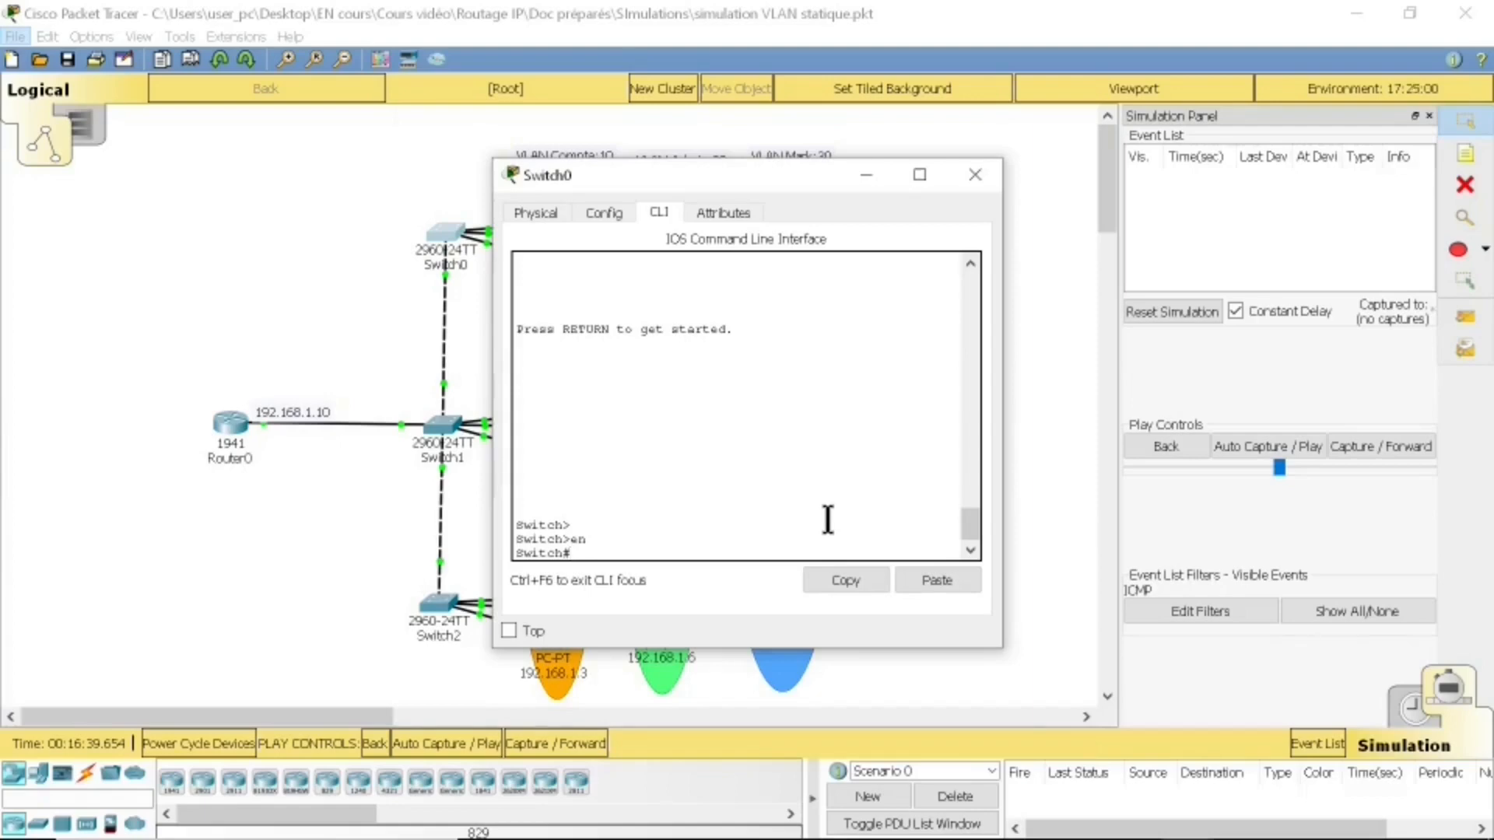
Step: Run "show vlan" on Switch0, enlarge the window and highlight the default VLAN's row with its ports
text(show vlan)
key(Return)
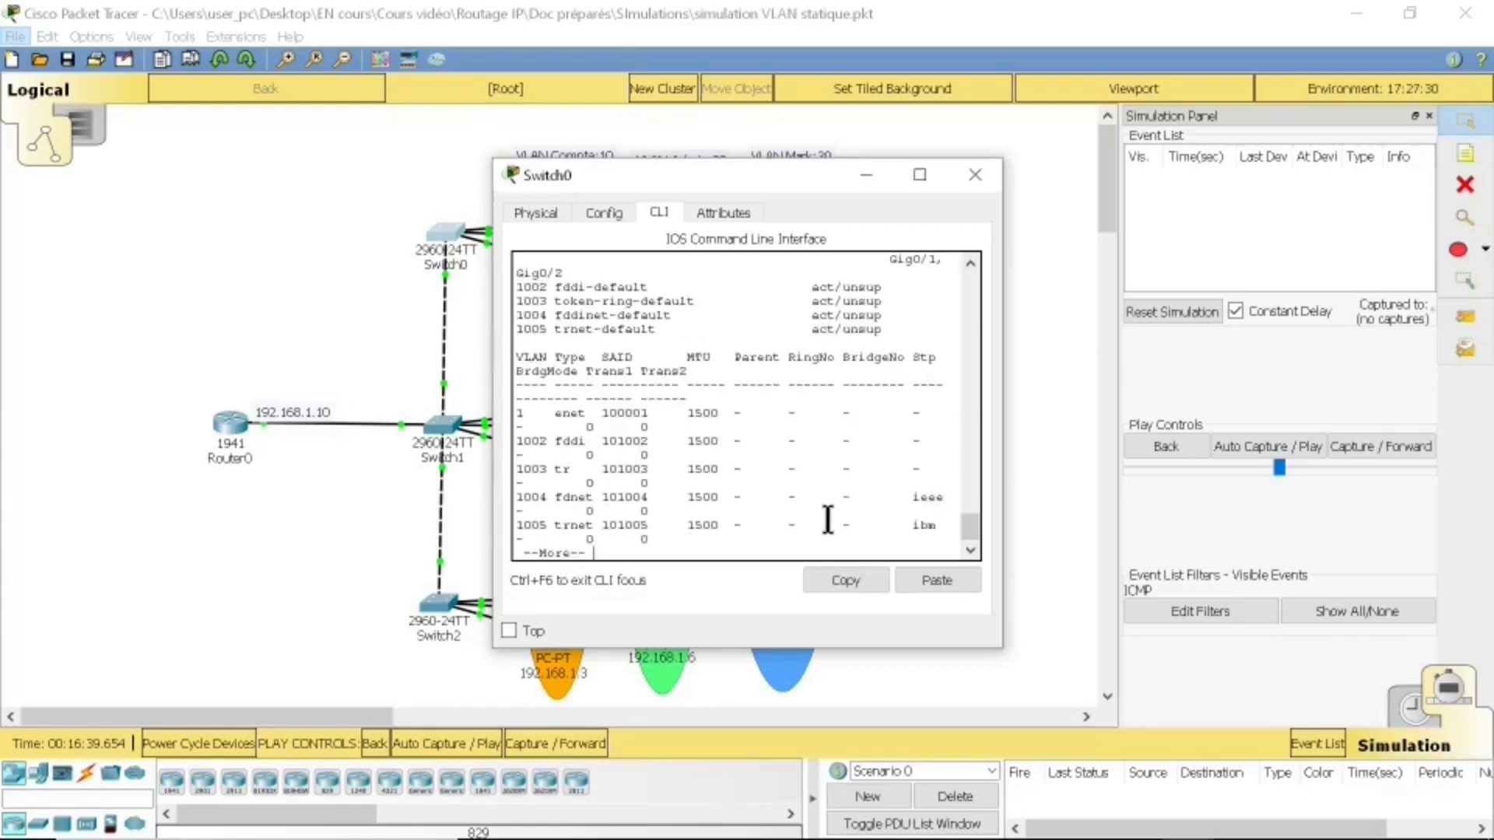
click(920, 175)
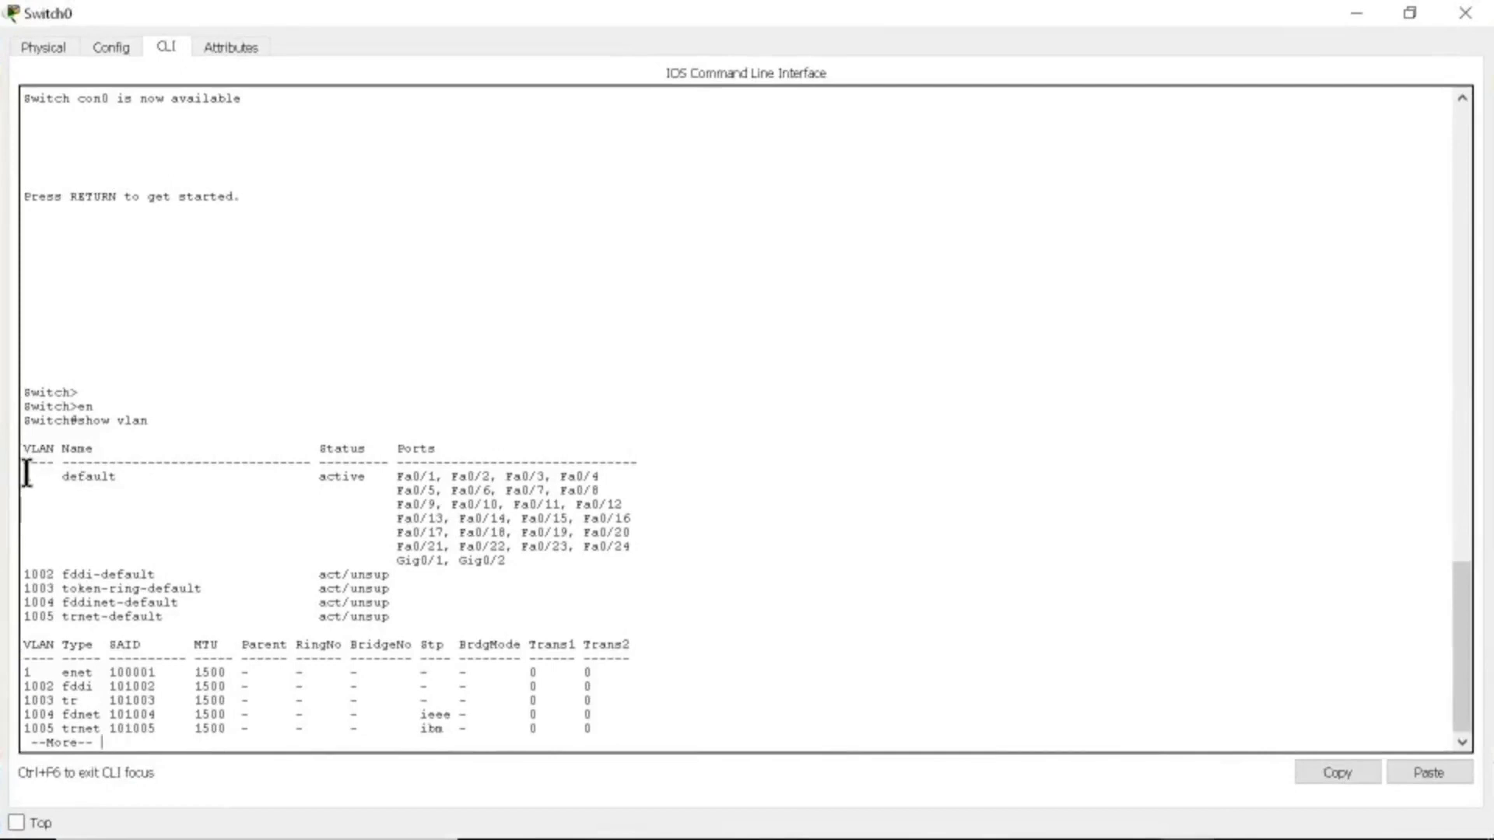
drag(26, 475, 526, 565)
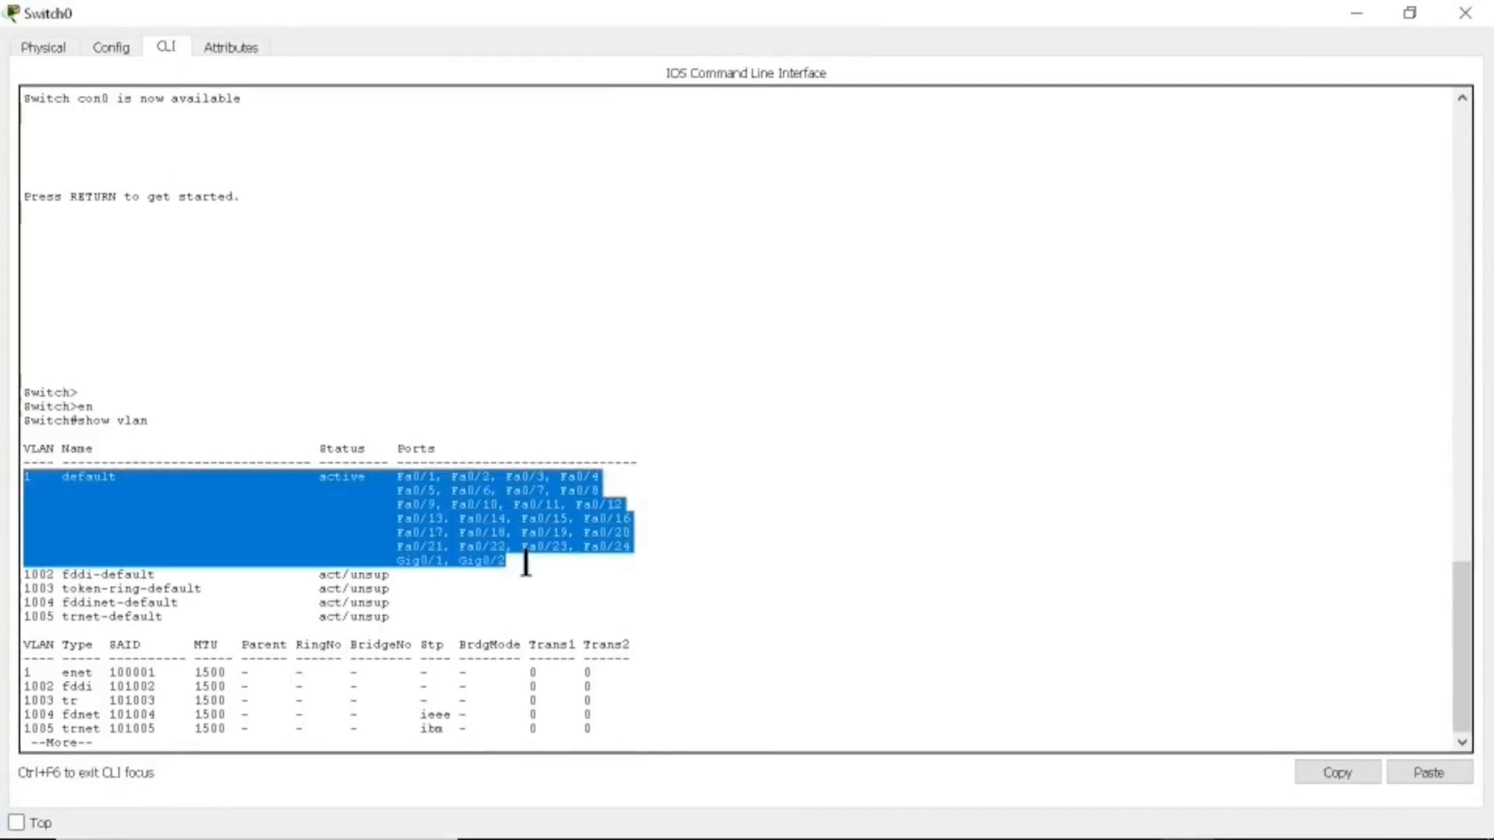
Step: Examine the ports of default VLAN 1 and the rows of VLANs 1002 to 1005 in Switch0's table, and close the window
click(42, 487)
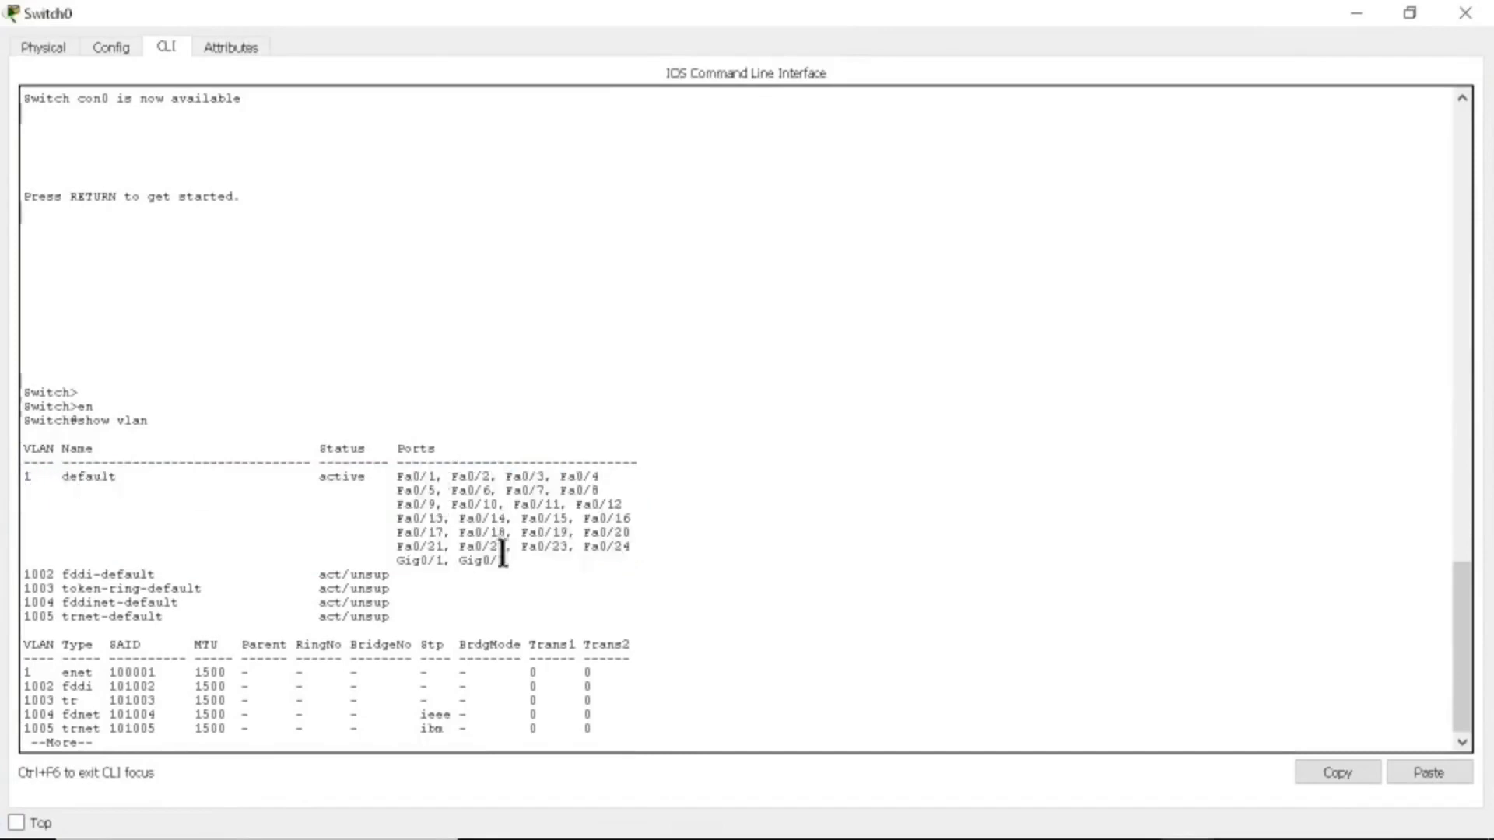
drag(529, 560, 432, 487)
click(404, 484)
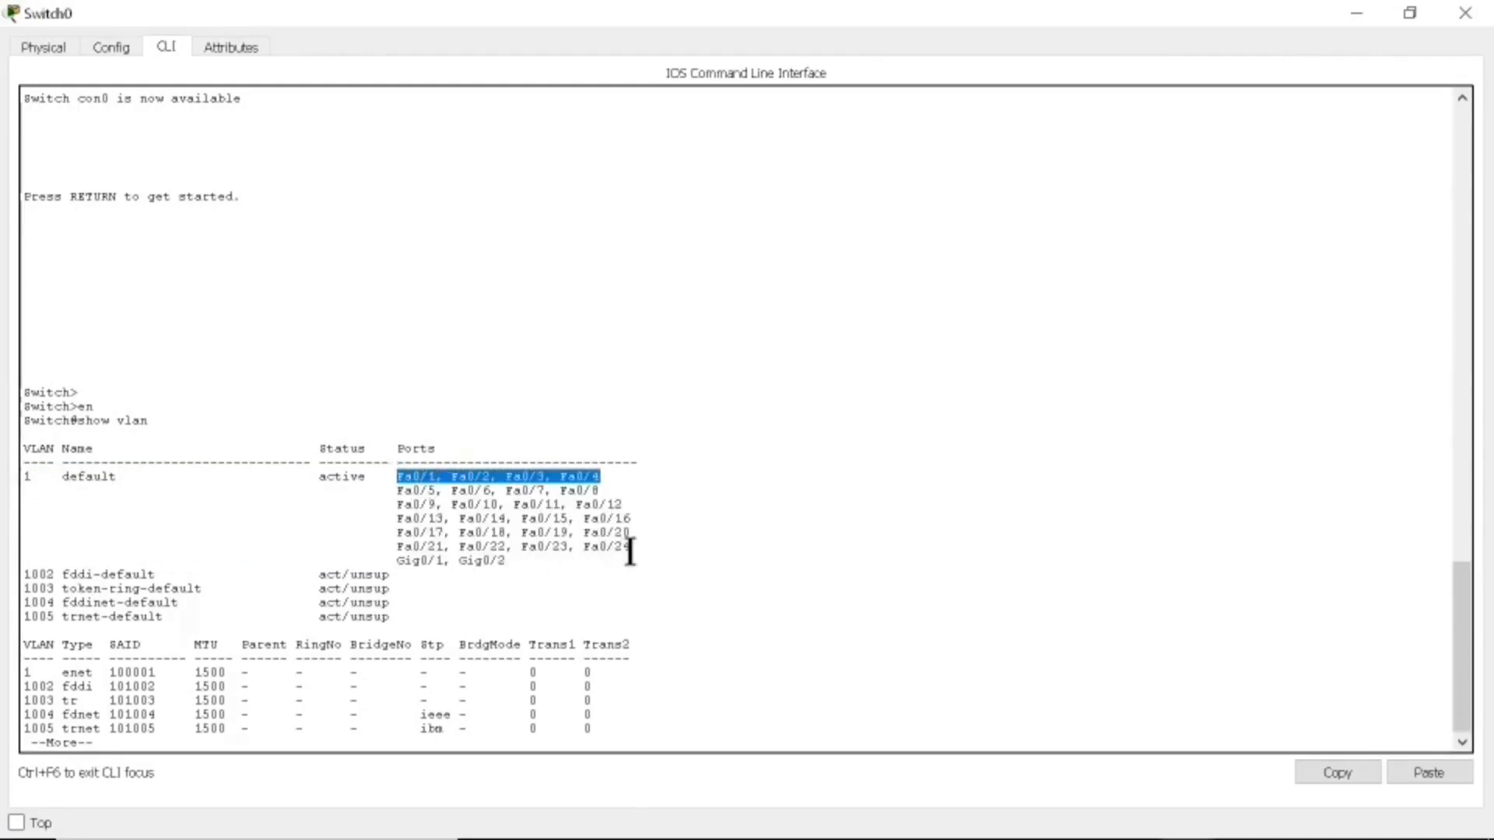
click(430, 568)
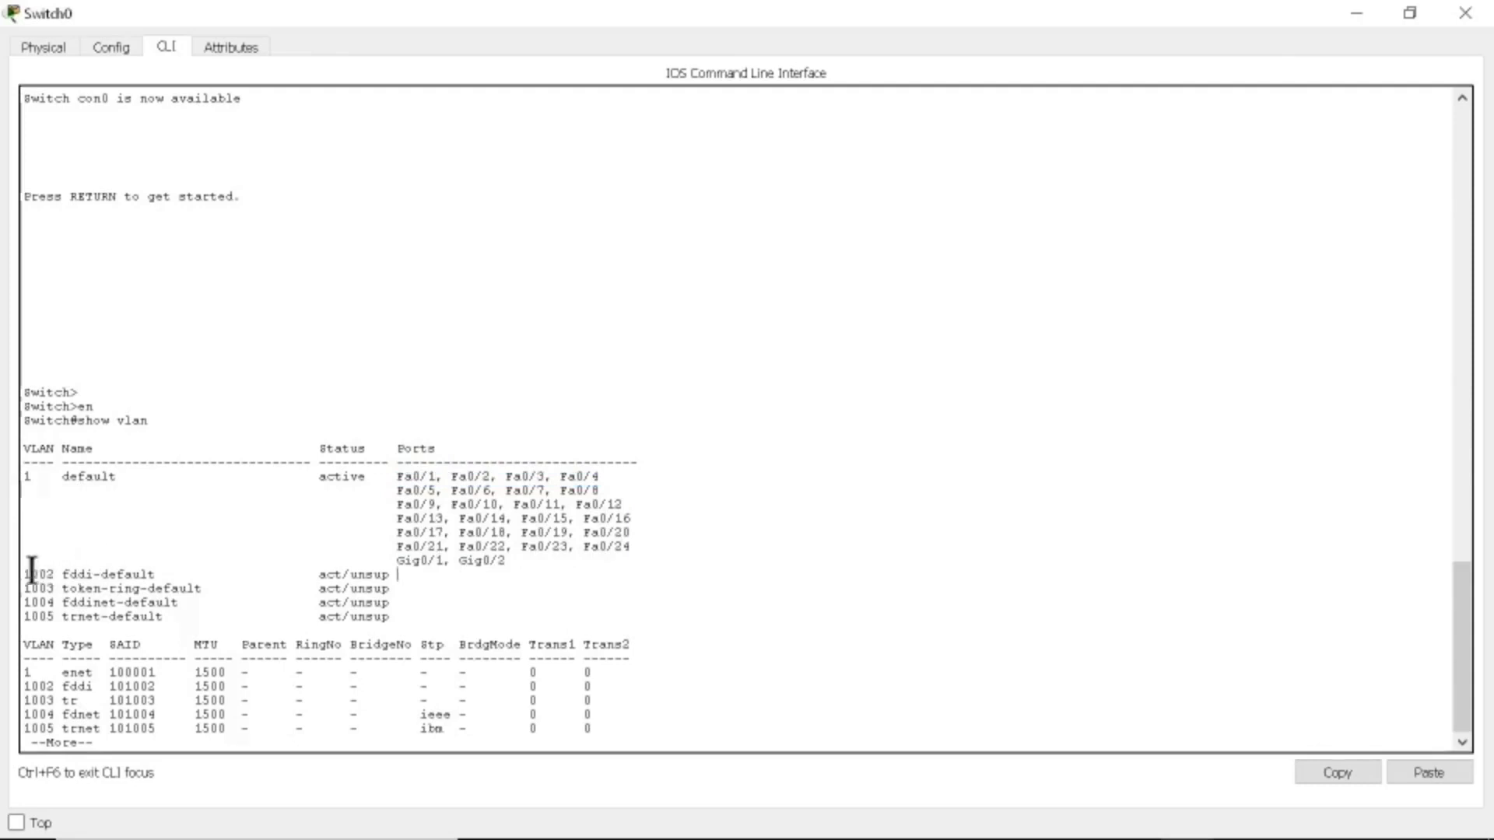
drag(26, 574, 400, 617)
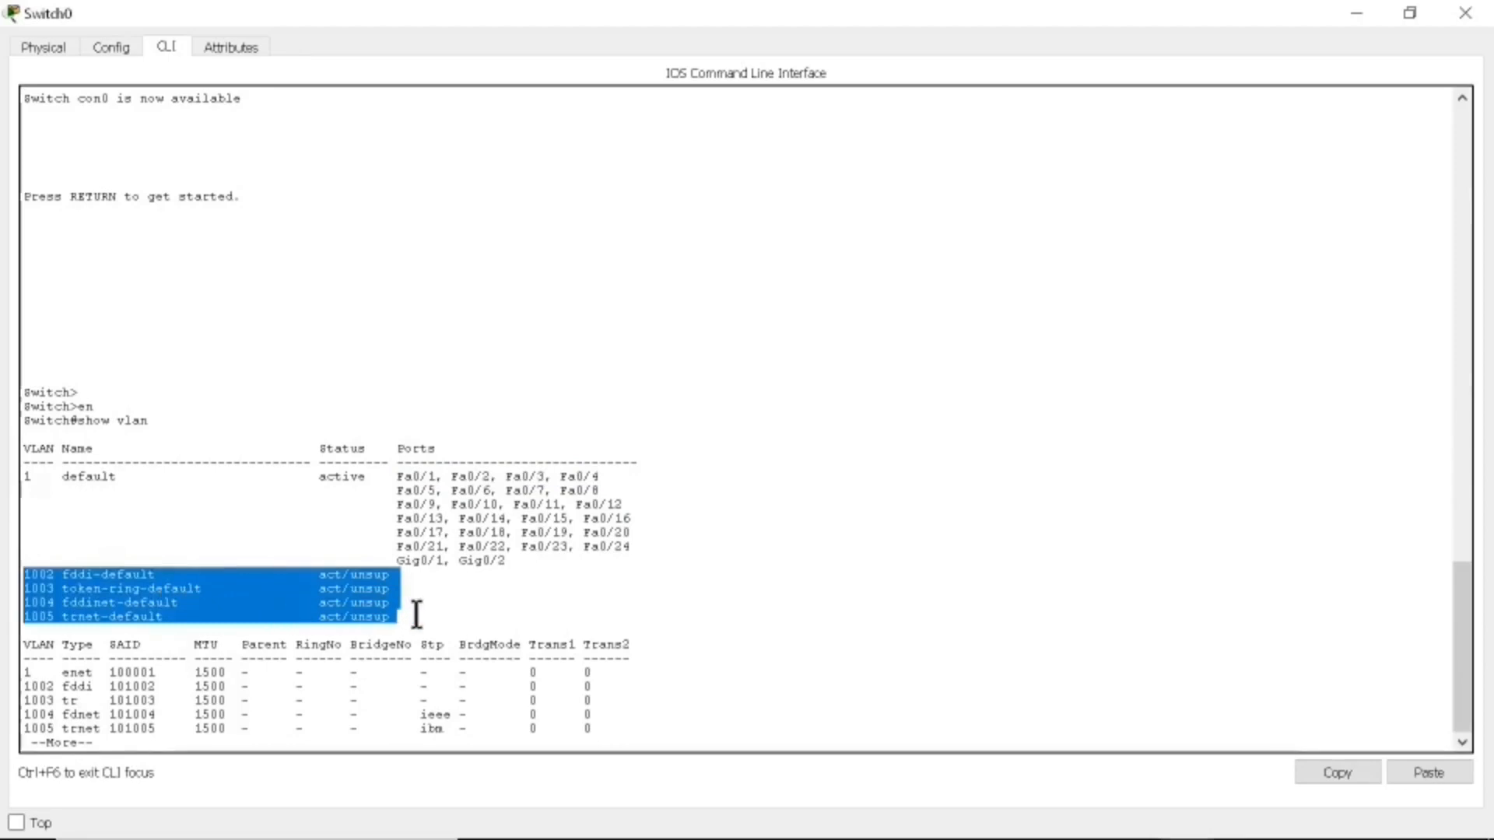
click(539, 547)
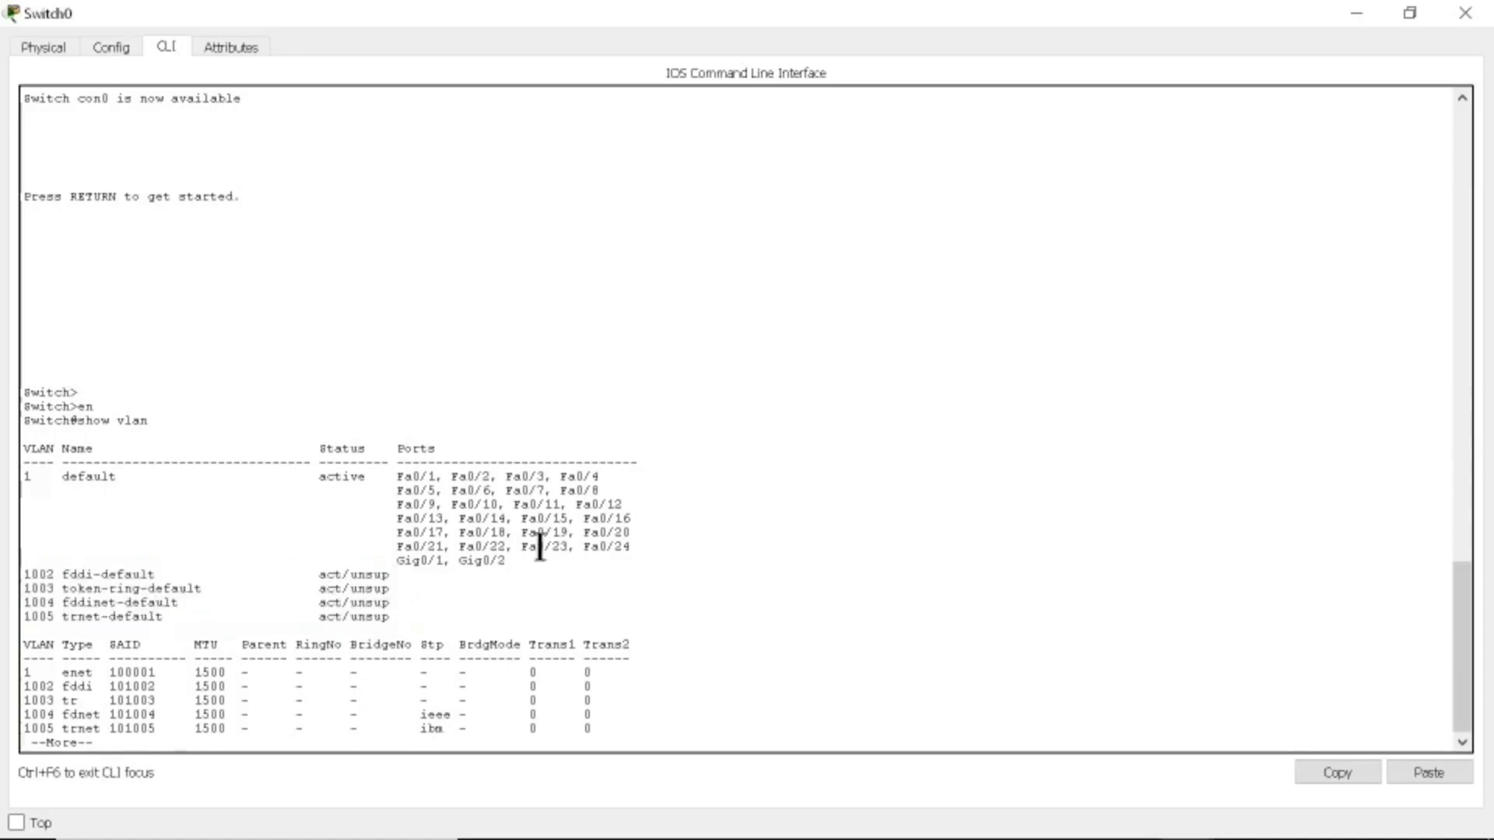
drag(506, 560, 396, 481)
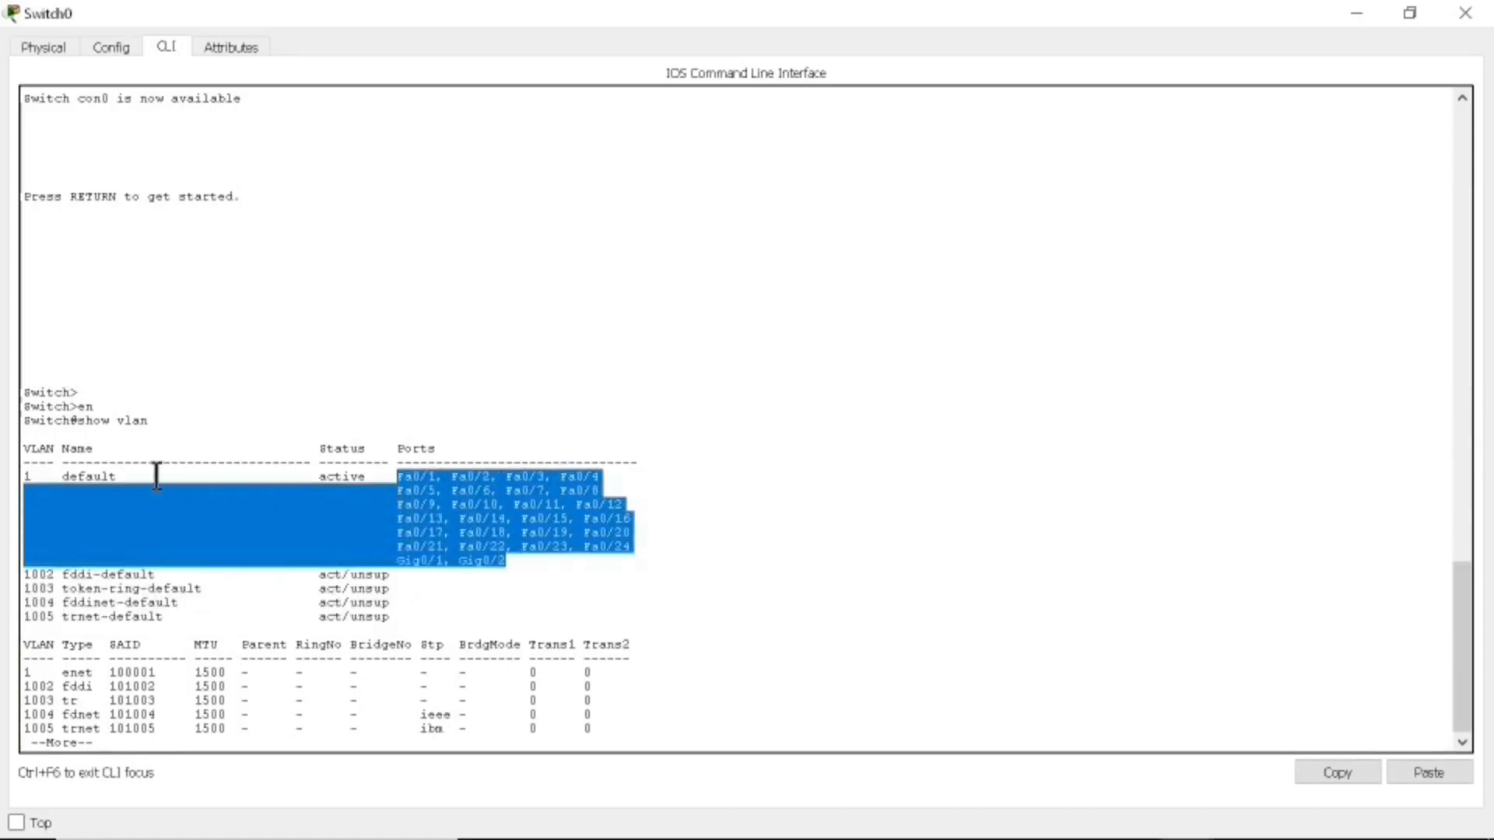
double_click(108, 477)
drag(41, 476, 22, 477)
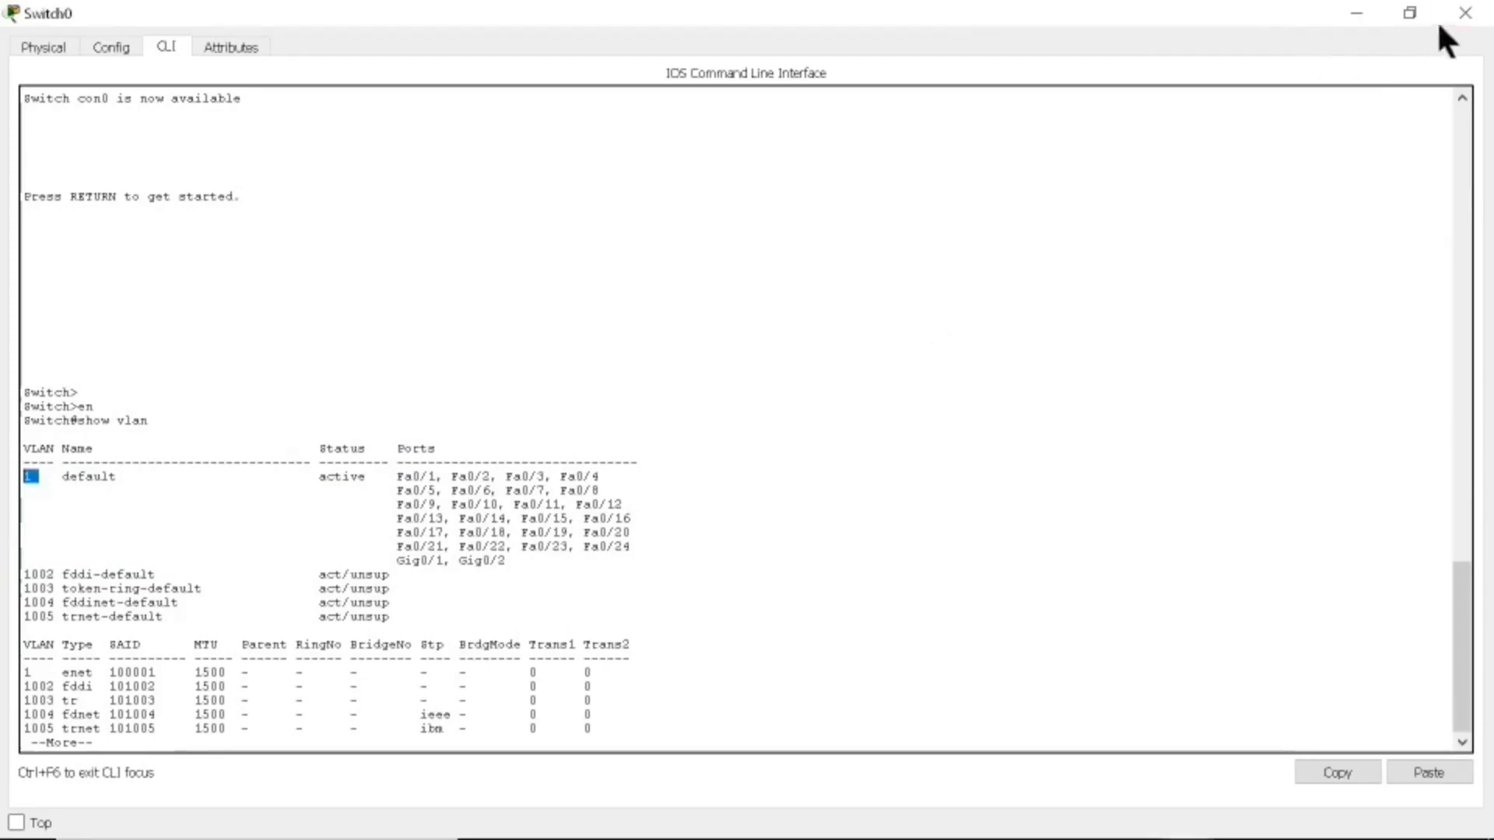
click(1454, 35)
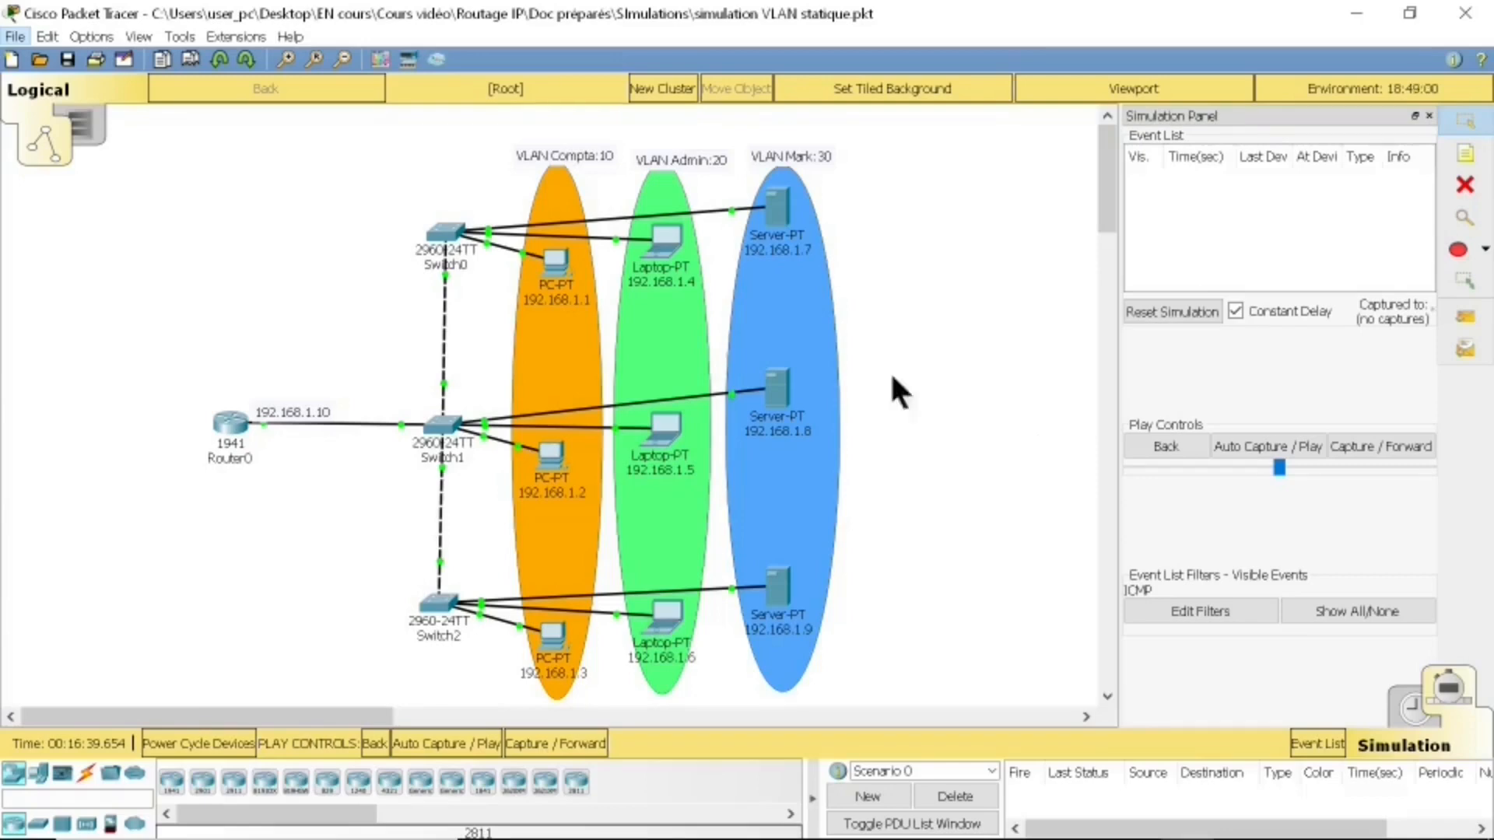
Step: Reopen the command line of Switch0 and page through the rest of the VLAN listing back to the privileged prompt
click(447, 236)
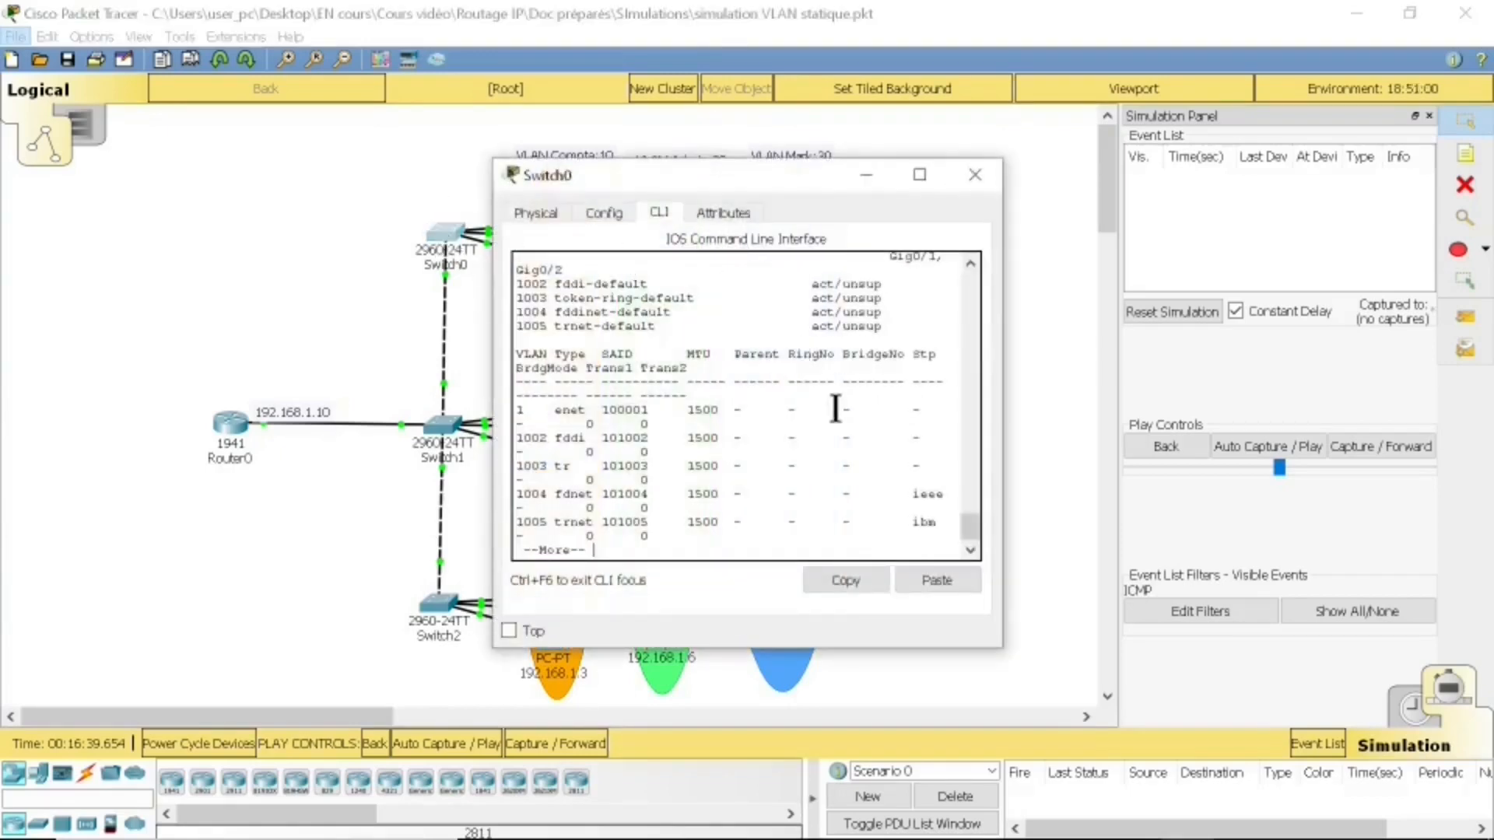
key(space)
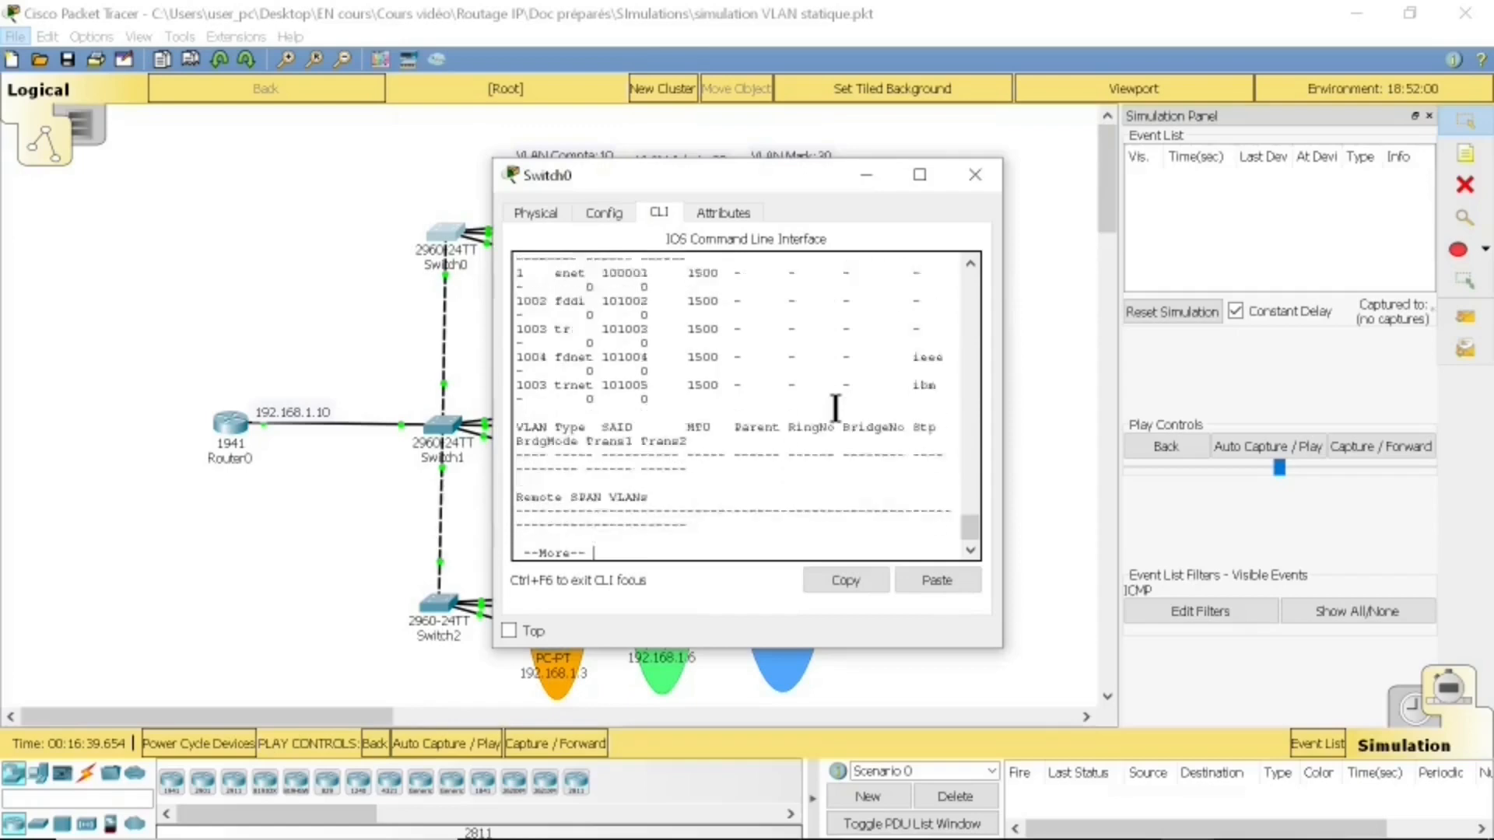
key(Return)
key(Return)
key(Return)
key(Return)
key(Return)
key(Return)
key(Return)
key(Return)
key(Return)
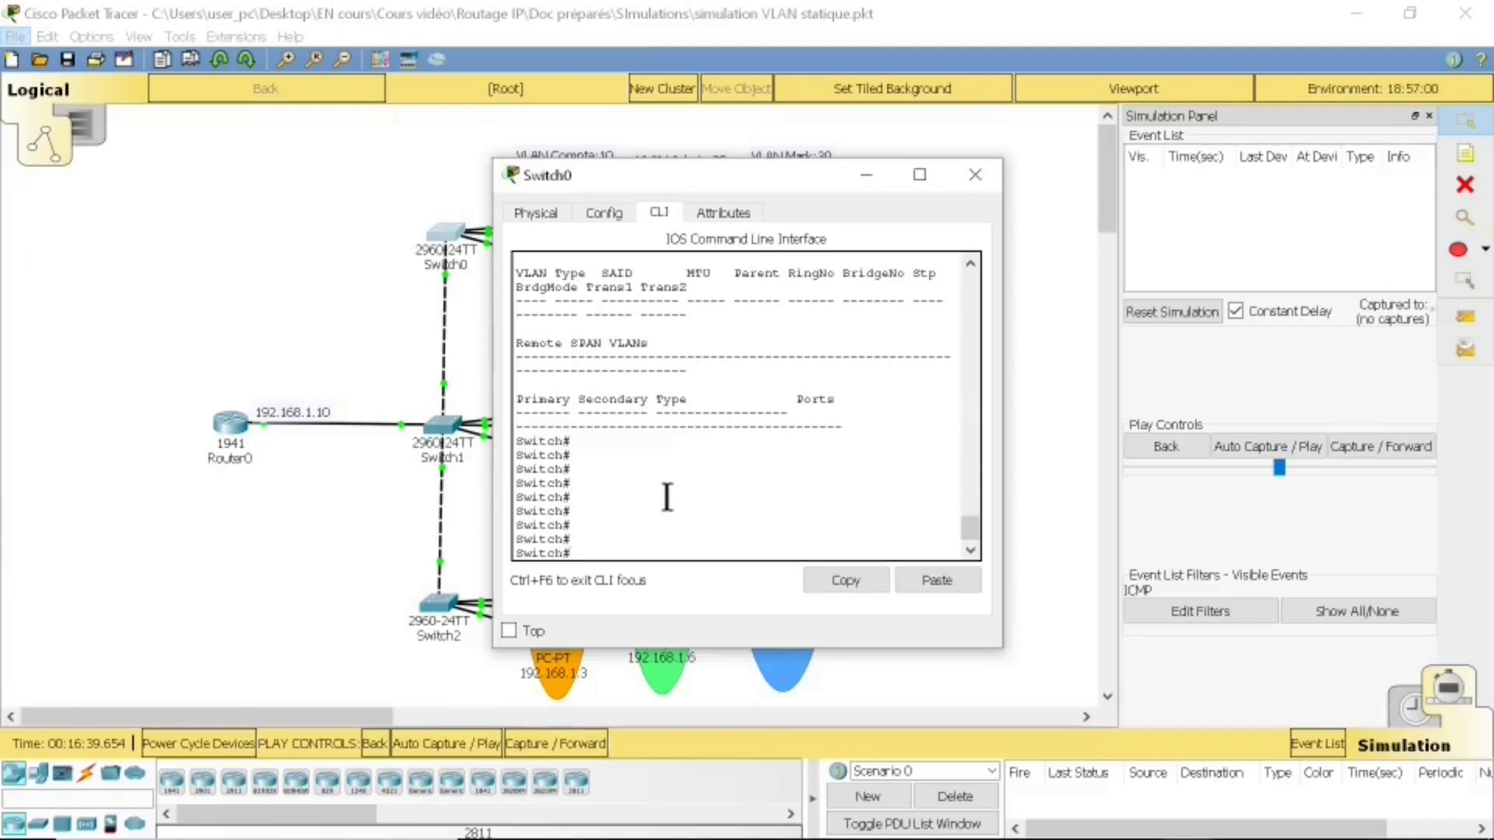
Step: Enter global configuration mode on Switch0 with "conf t" and move its window clear of the VLAN topology
text(conf)
text( t)
key(Return)
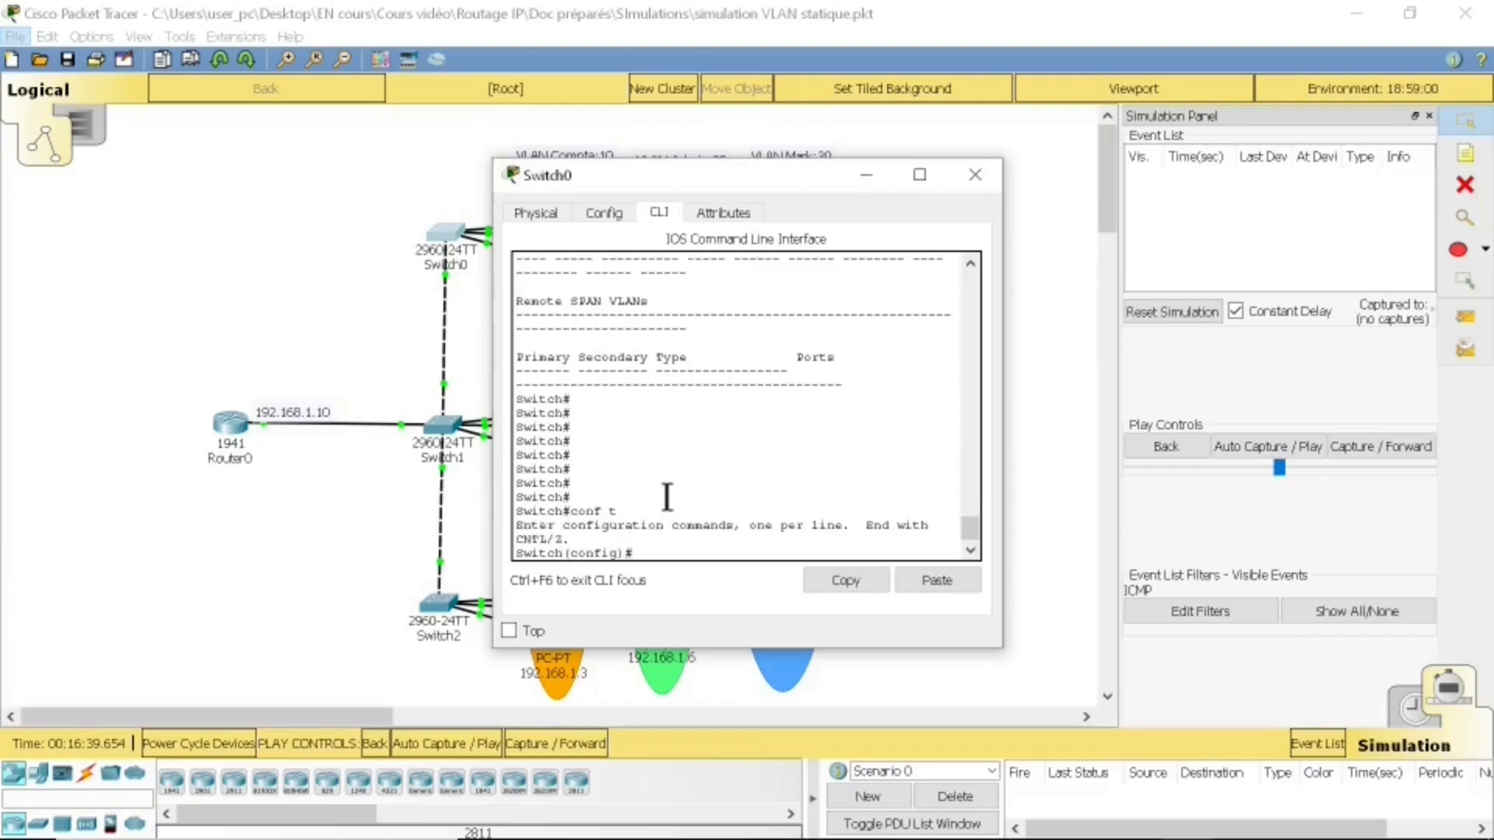
drag(785, 168, 1123, 59)
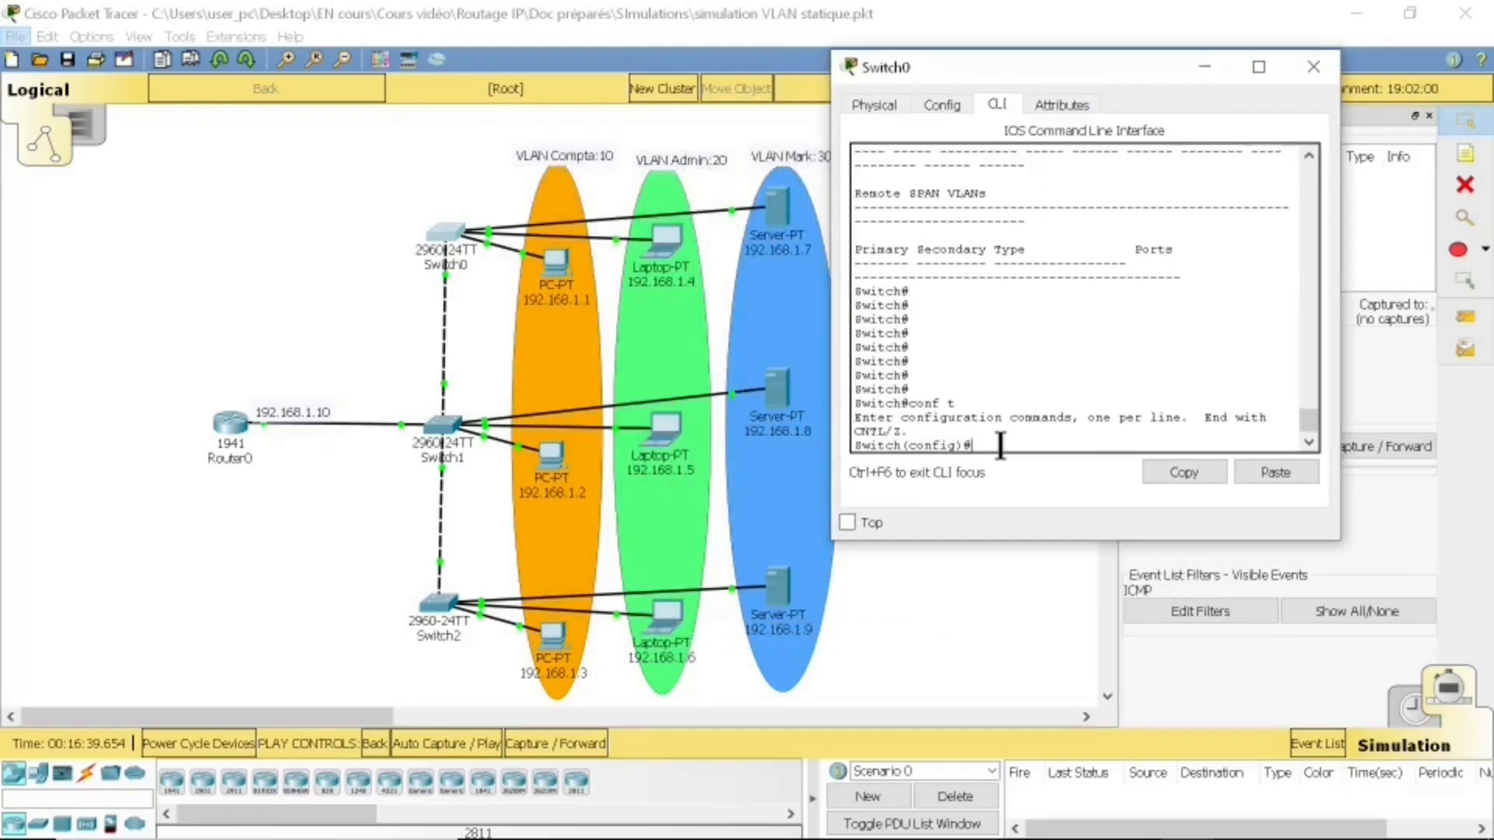
Step: Create VLAN 10 on Switch0 with the name Compta, enlarge the window and leave VLAN configuration with "ex"
text(vlan 10)
key(Return)
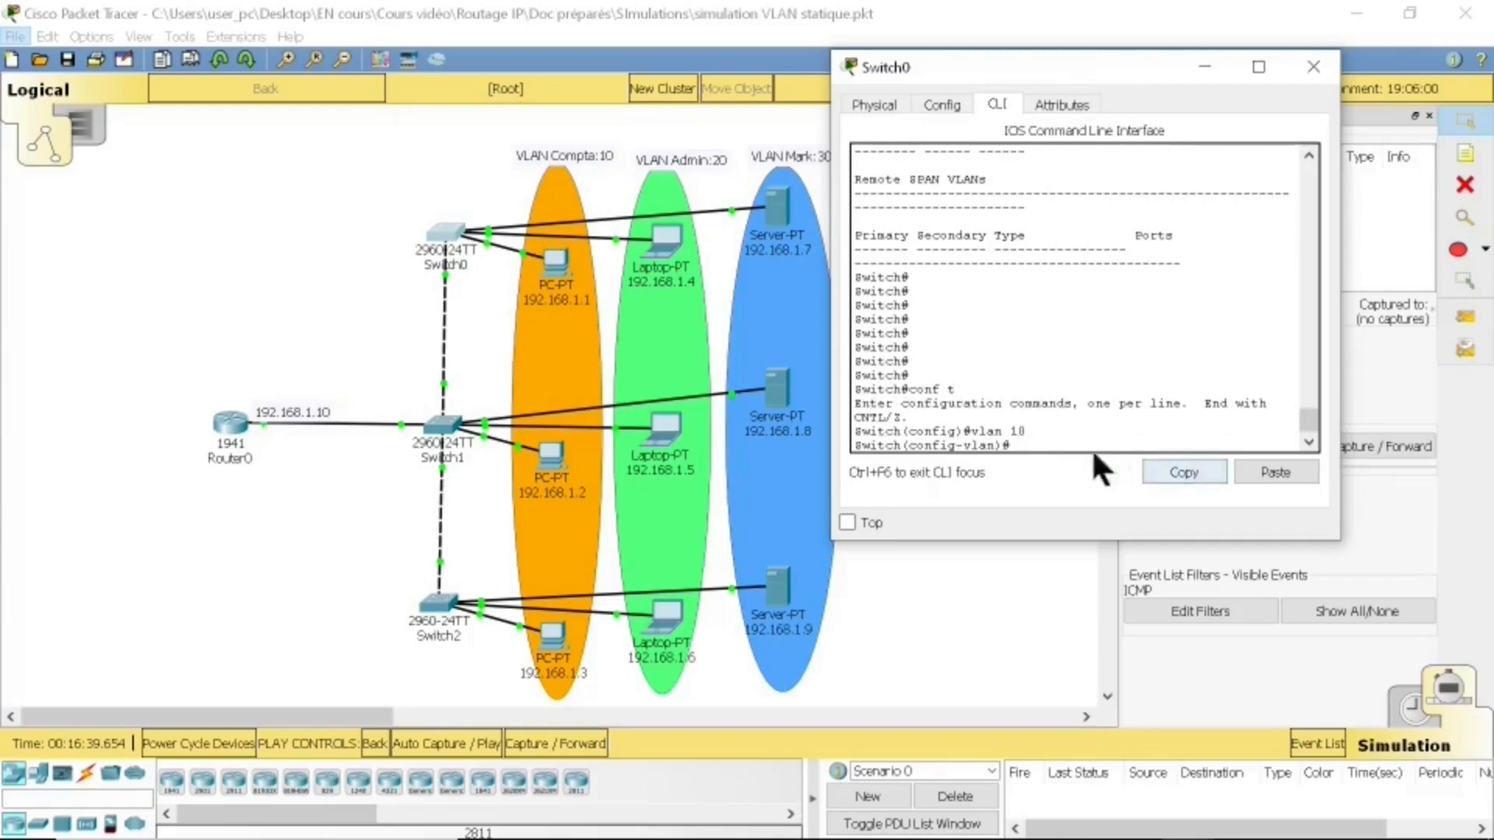
double_click(978, 446)
text(name)
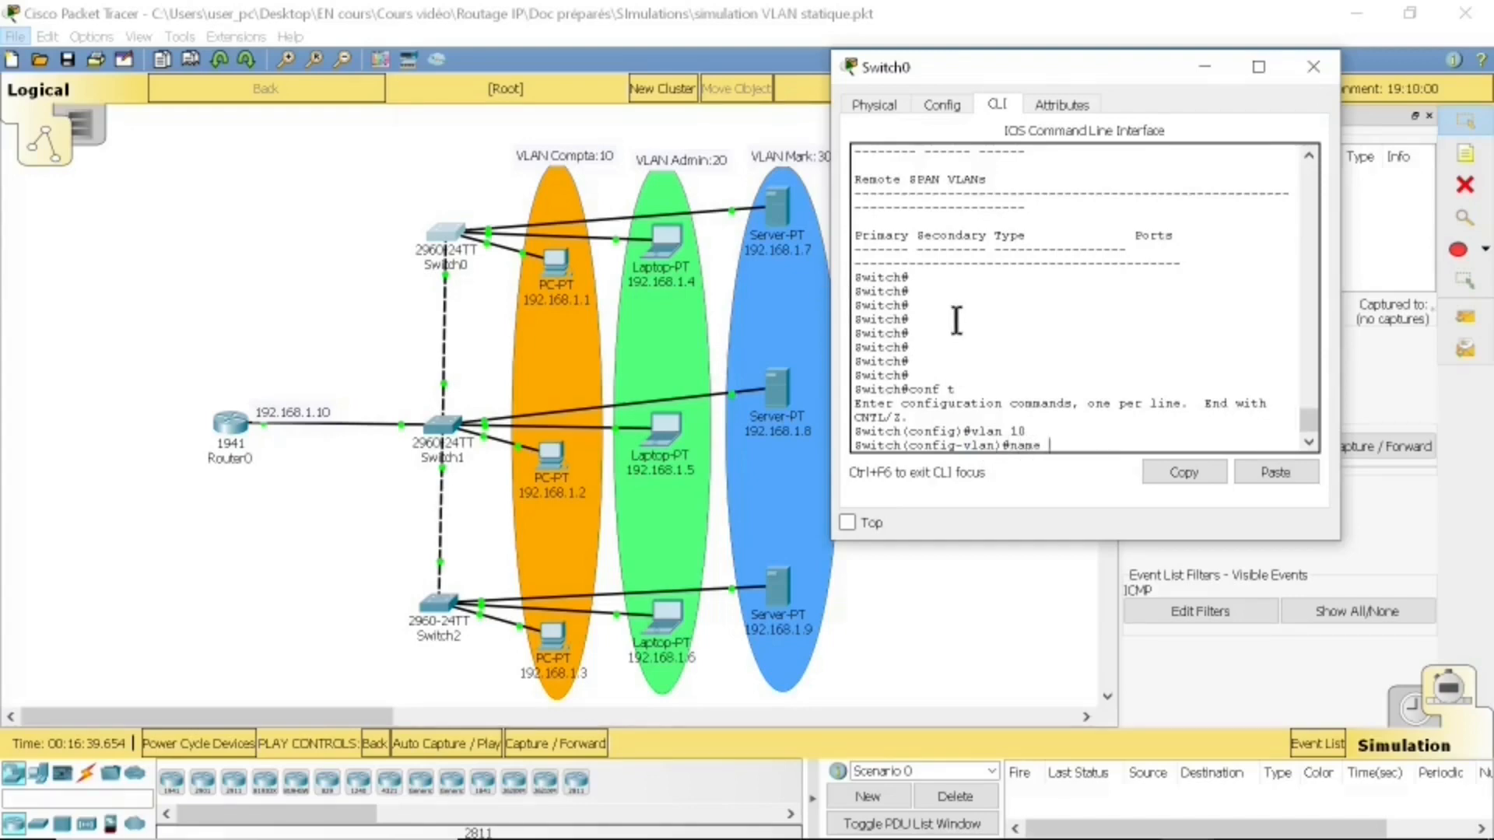
text( Compta)
key(Return)
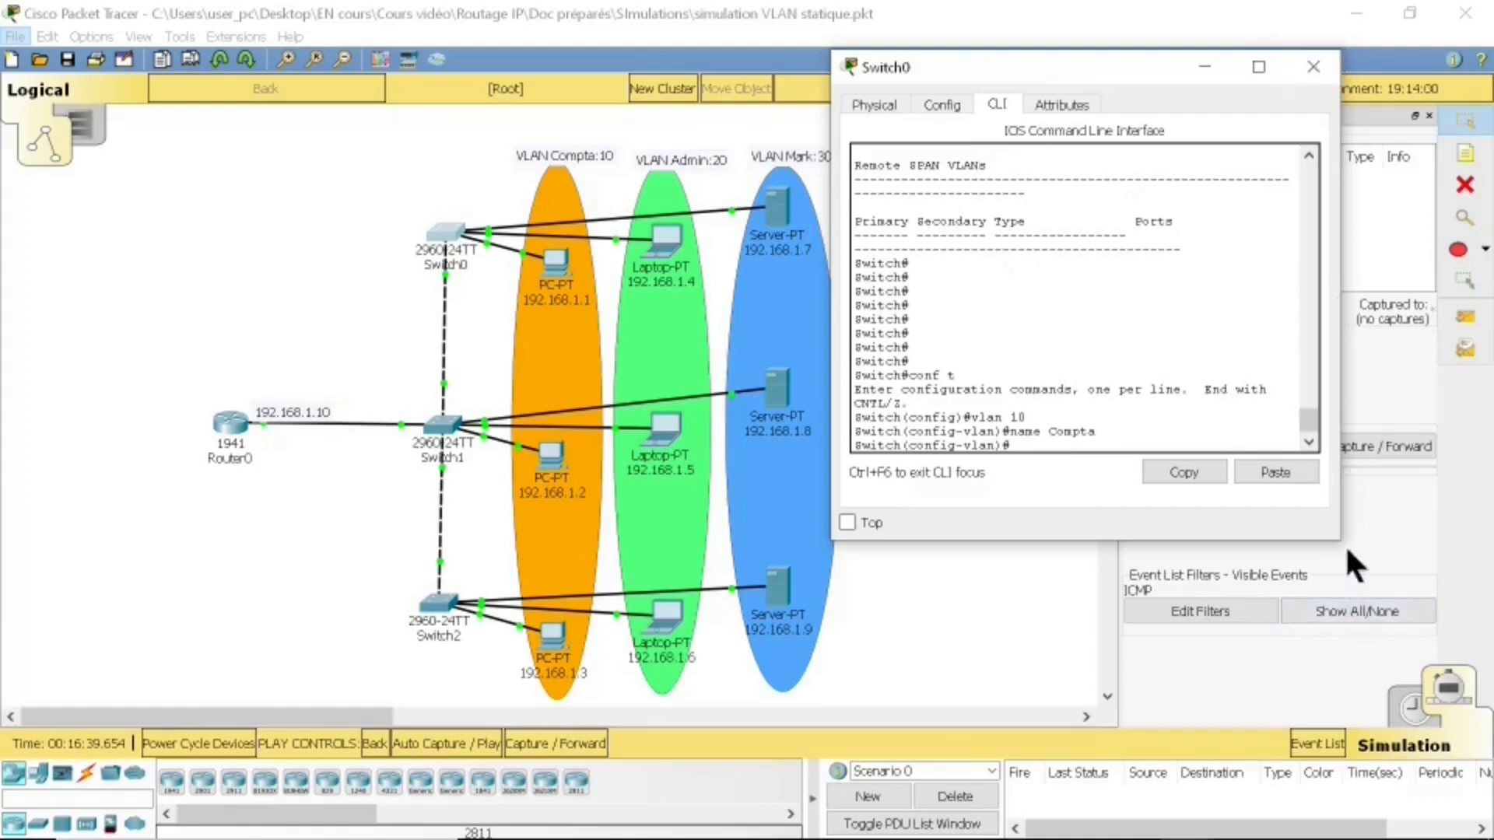
drag(1340, 538, 1466, 787)
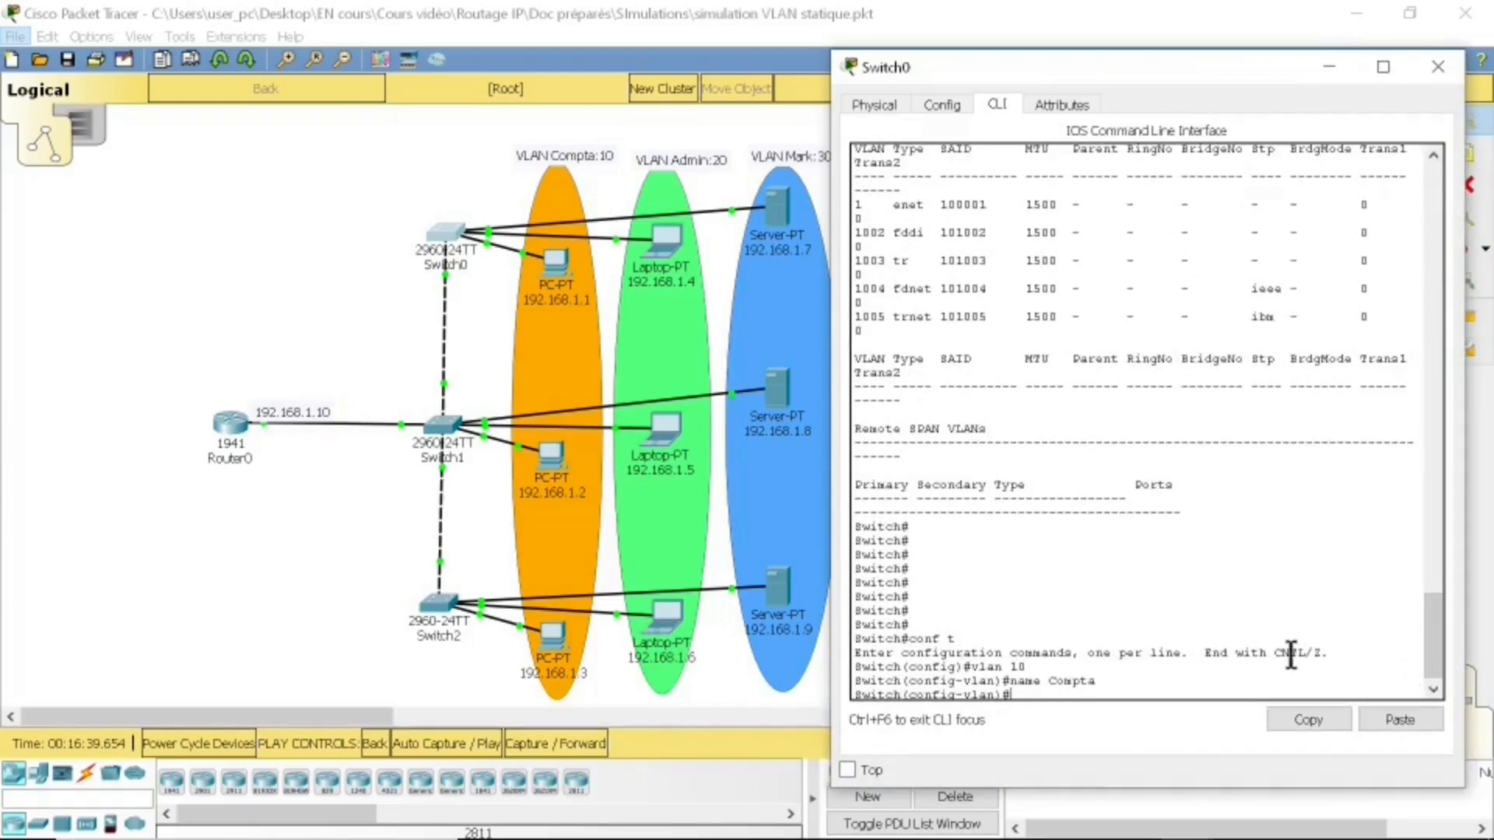
text(ex)
key(Return)
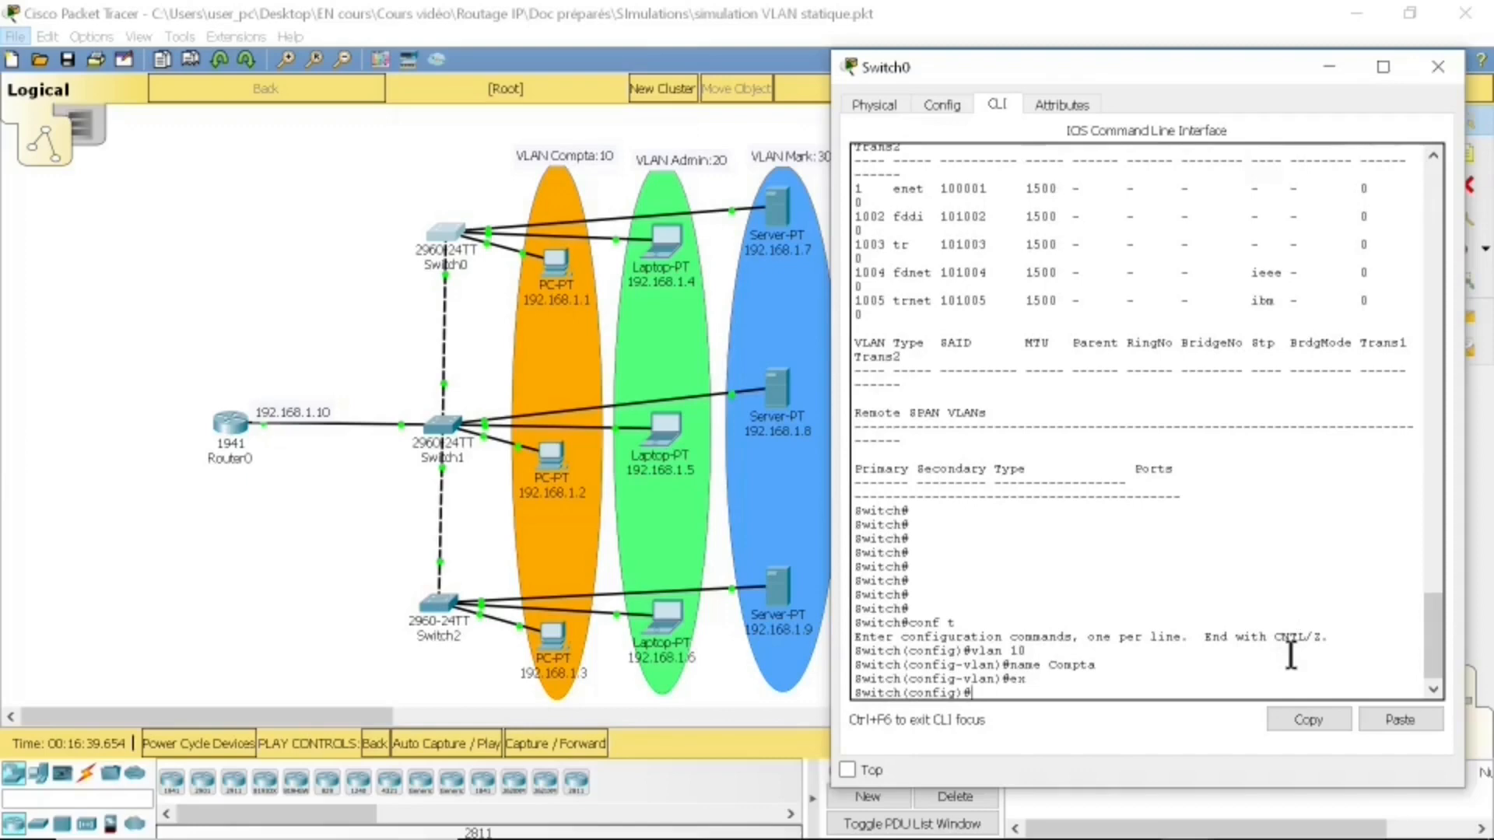
Step: Create VLAN 20 on Switch0 with the name Admin and return to global configuration mode with "ex"
text(vlan 20)
key(Return)
text(name)
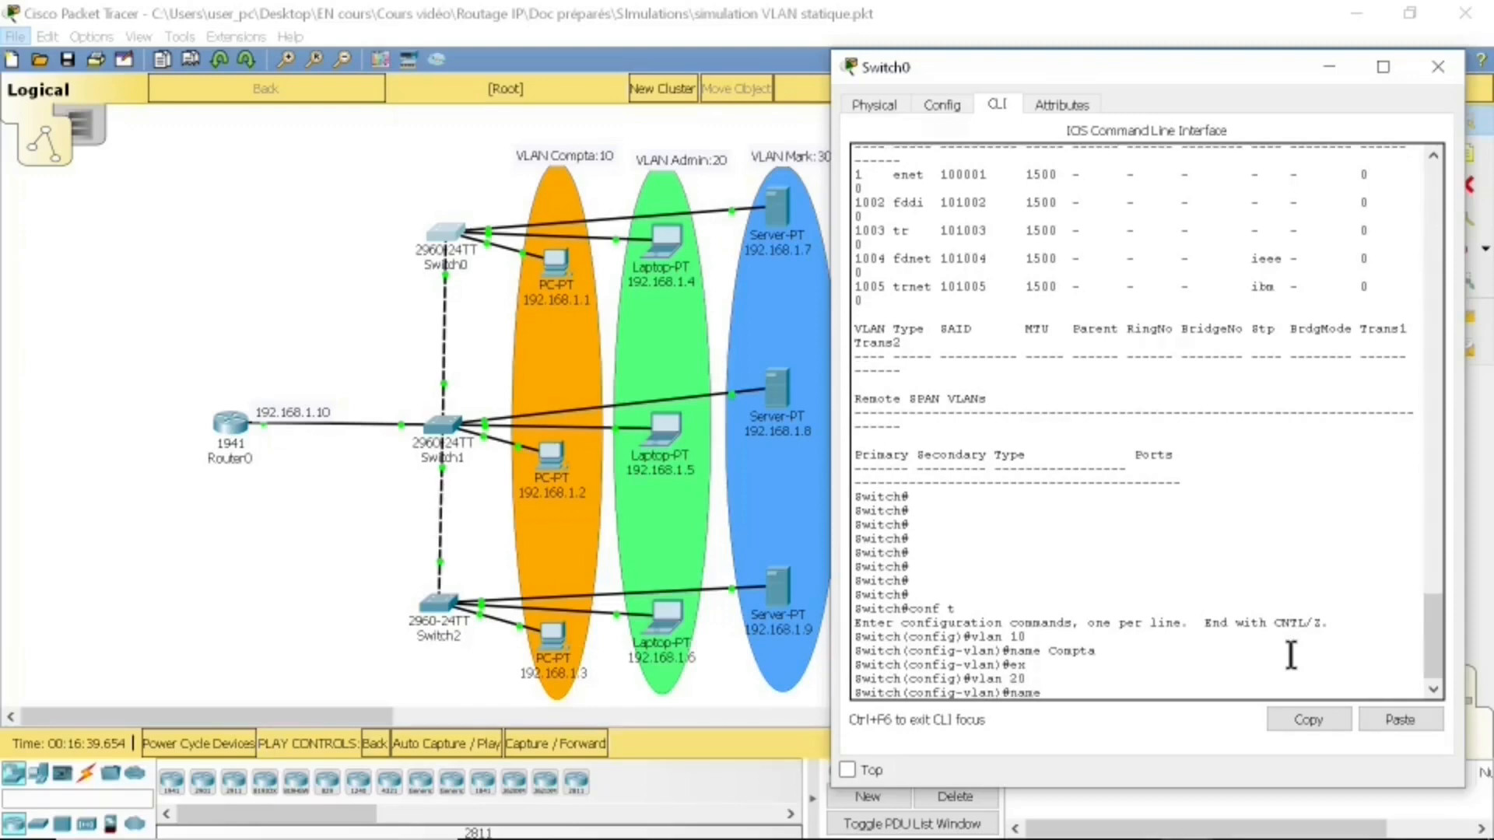
text( Admin)
key(Return)
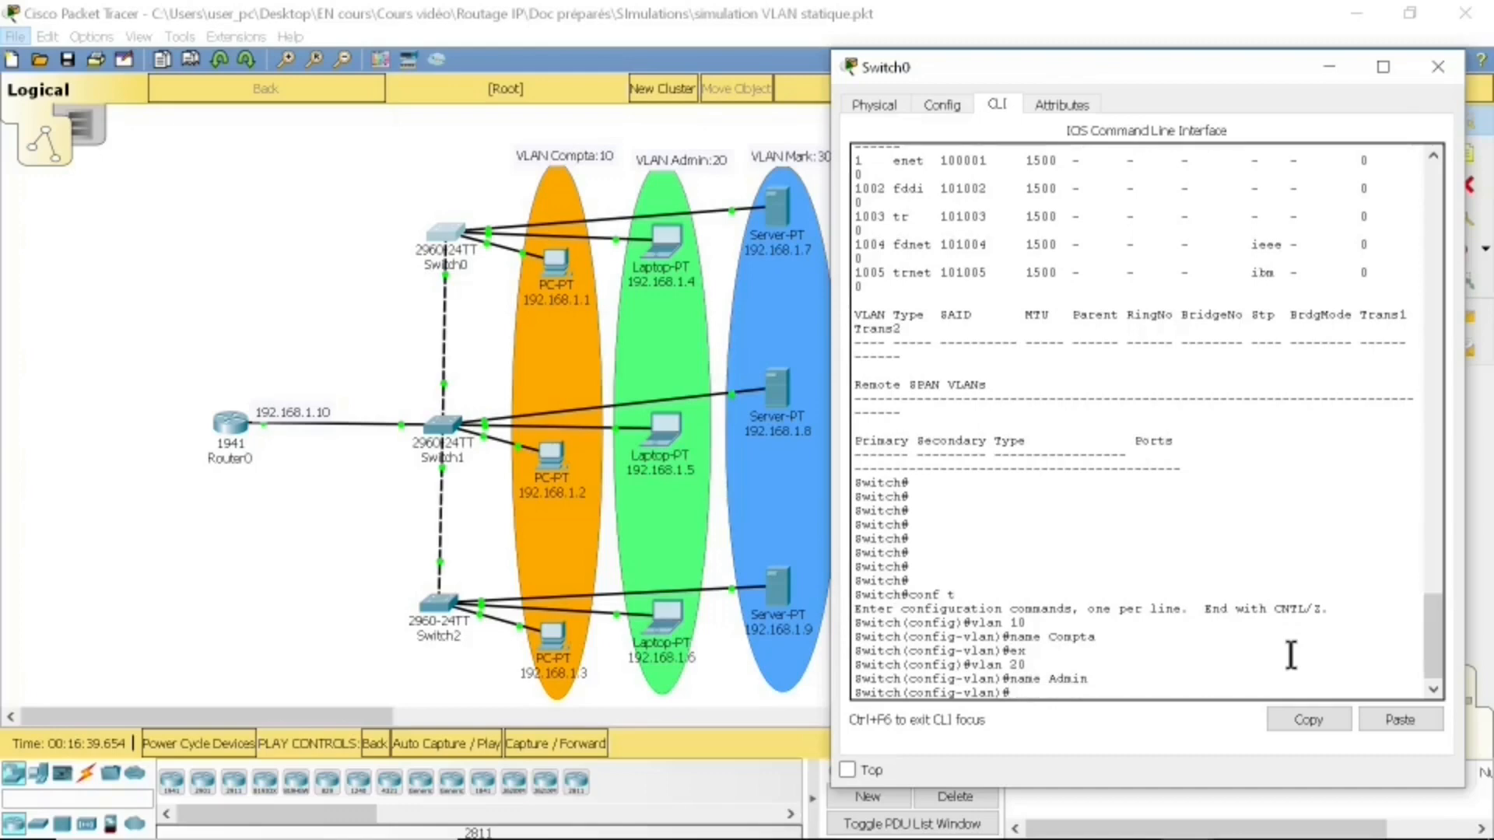
text(ex)
key(Return)
Step: Create VLAN 30 on Switch0 with the name Mark, uncover the topology's VLAN labels and leave VLAN configuration with "ex"
text(Vlan)
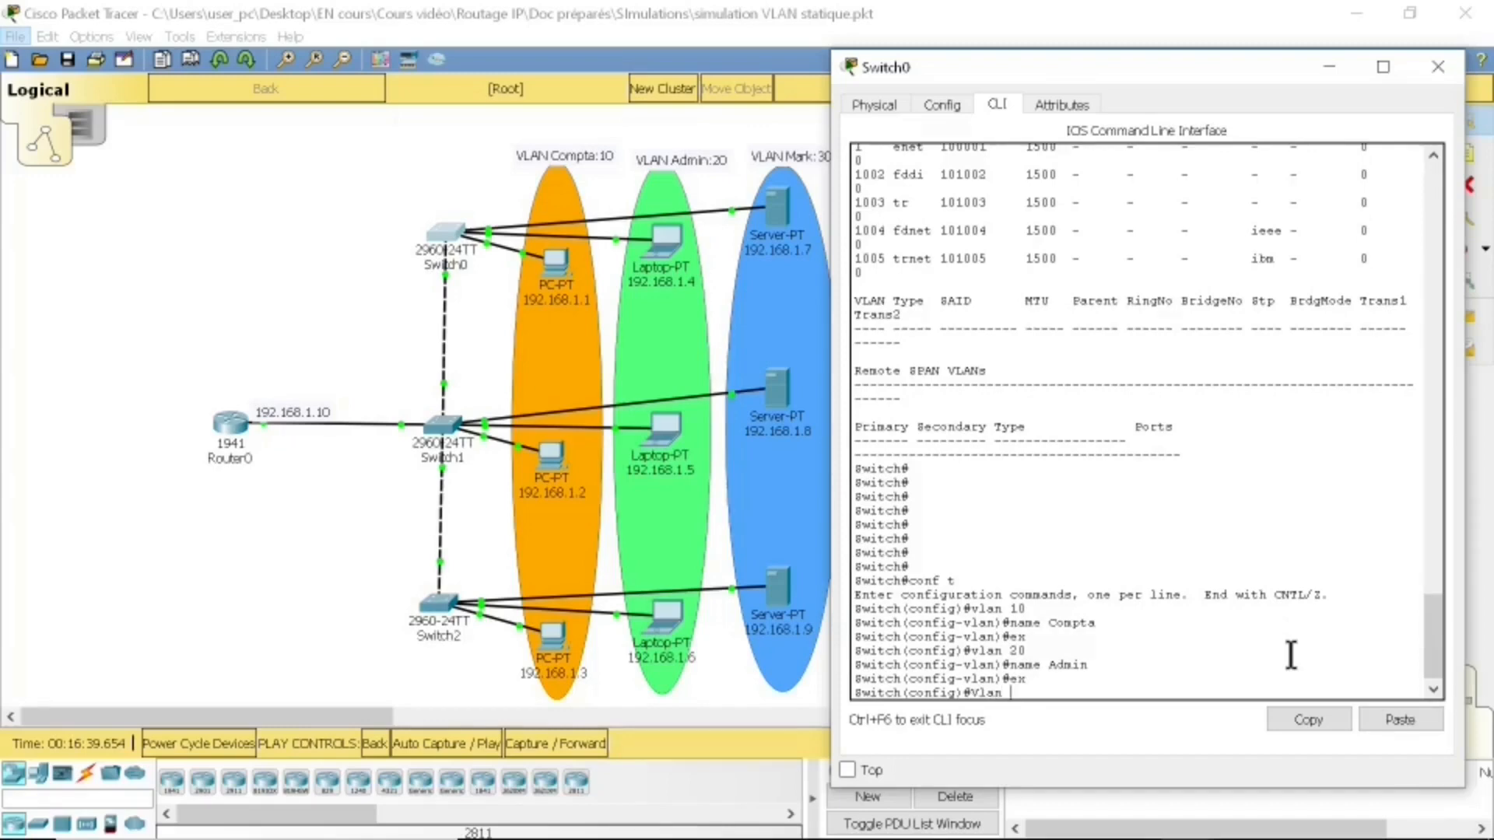
text( 30)
key(Return)
text(name)
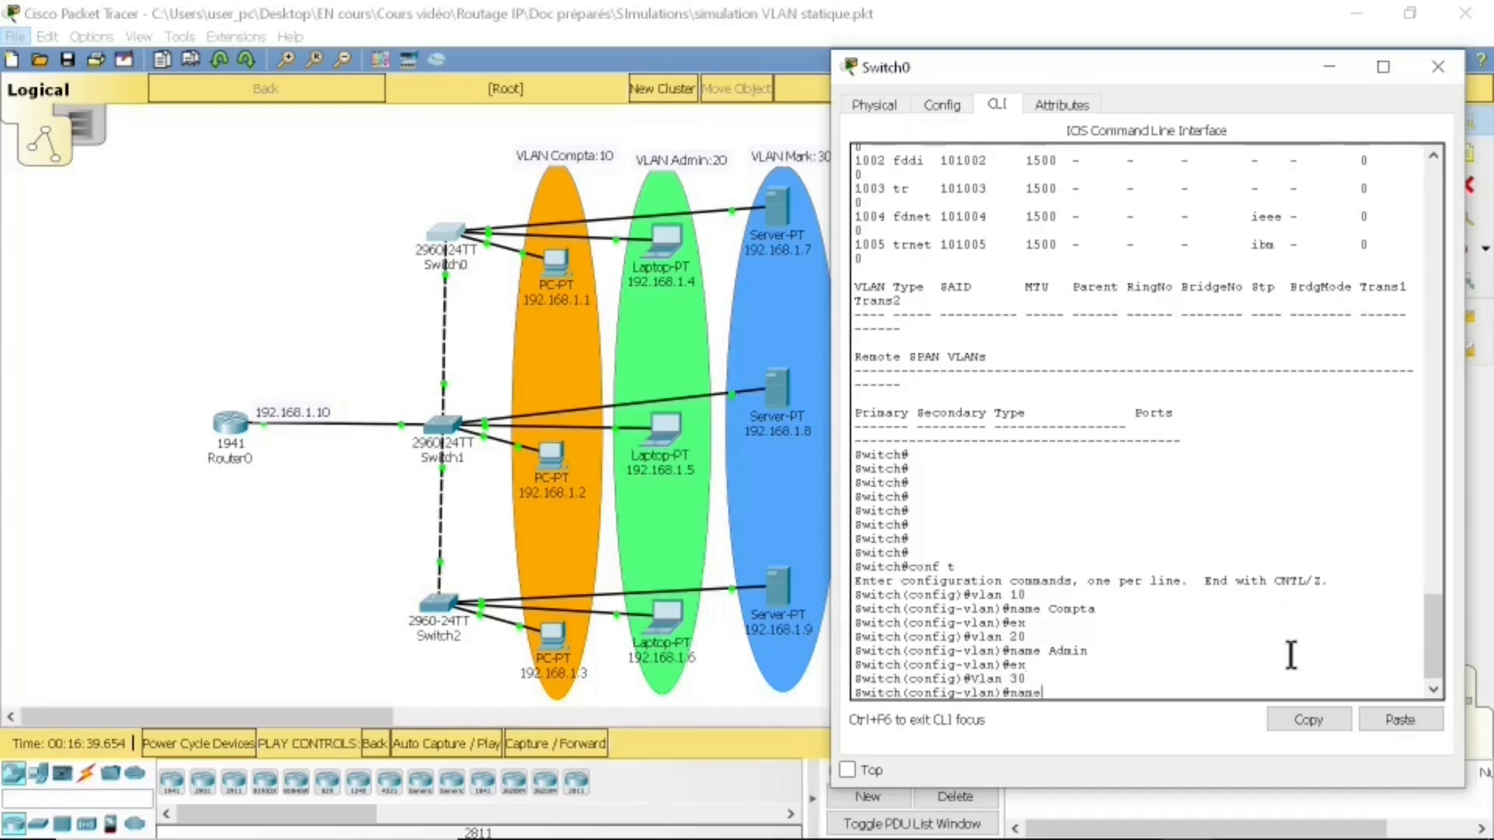
text( Mark)
key(Return)
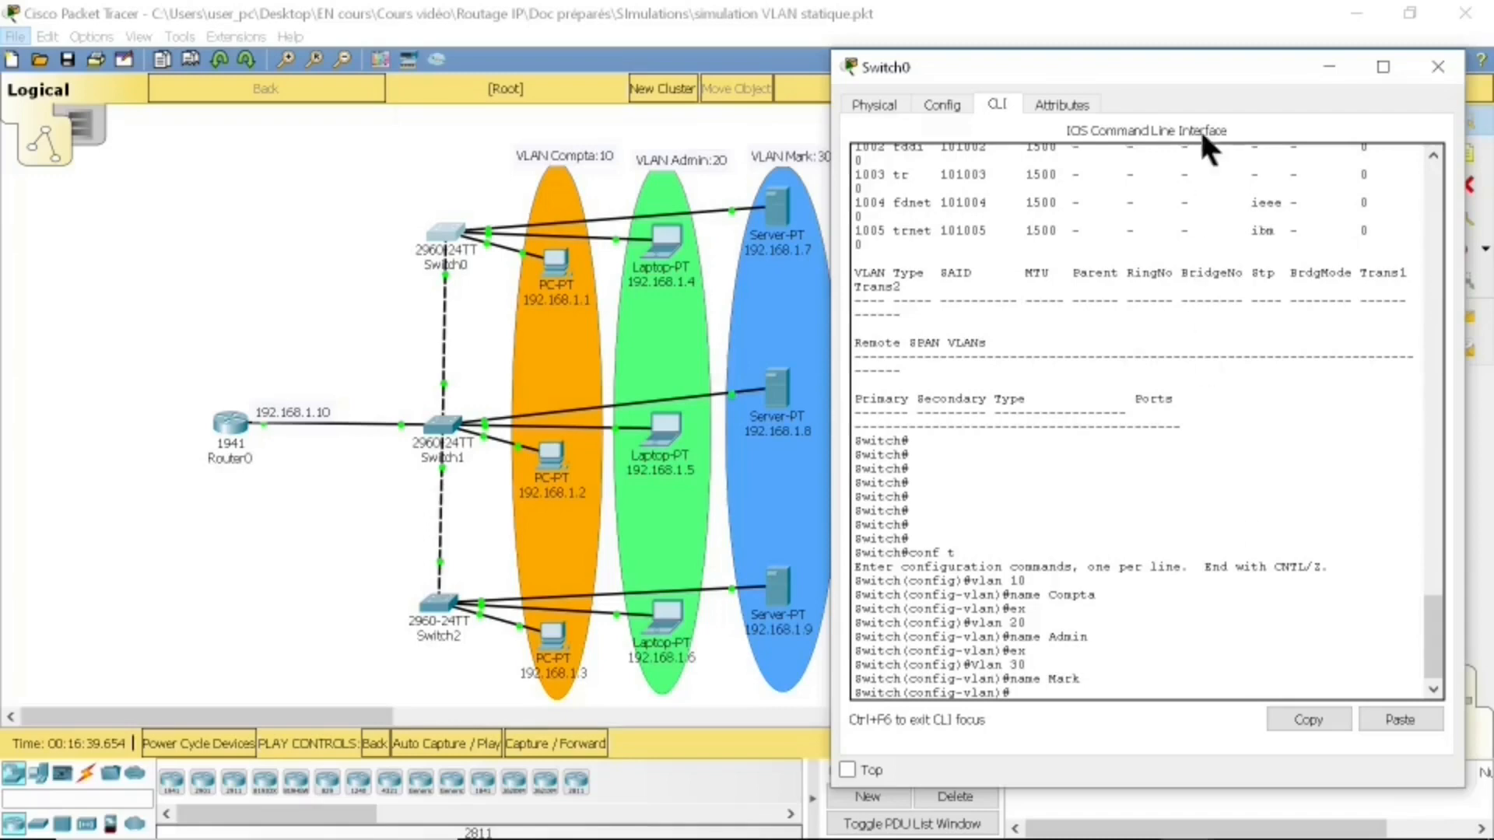
drag(1230, 69, 1296, 23)
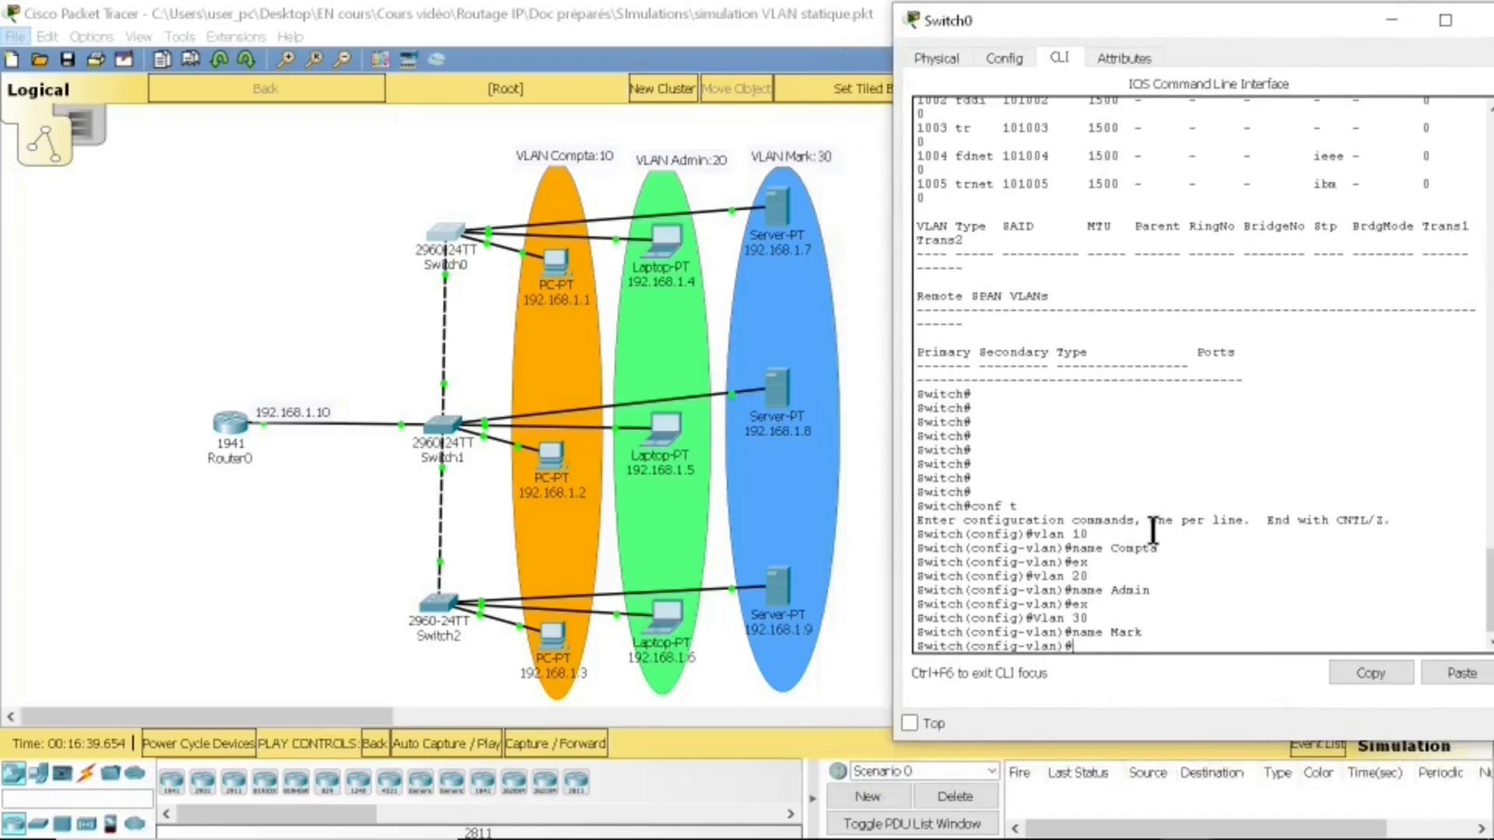
text(ex)
key(Return)
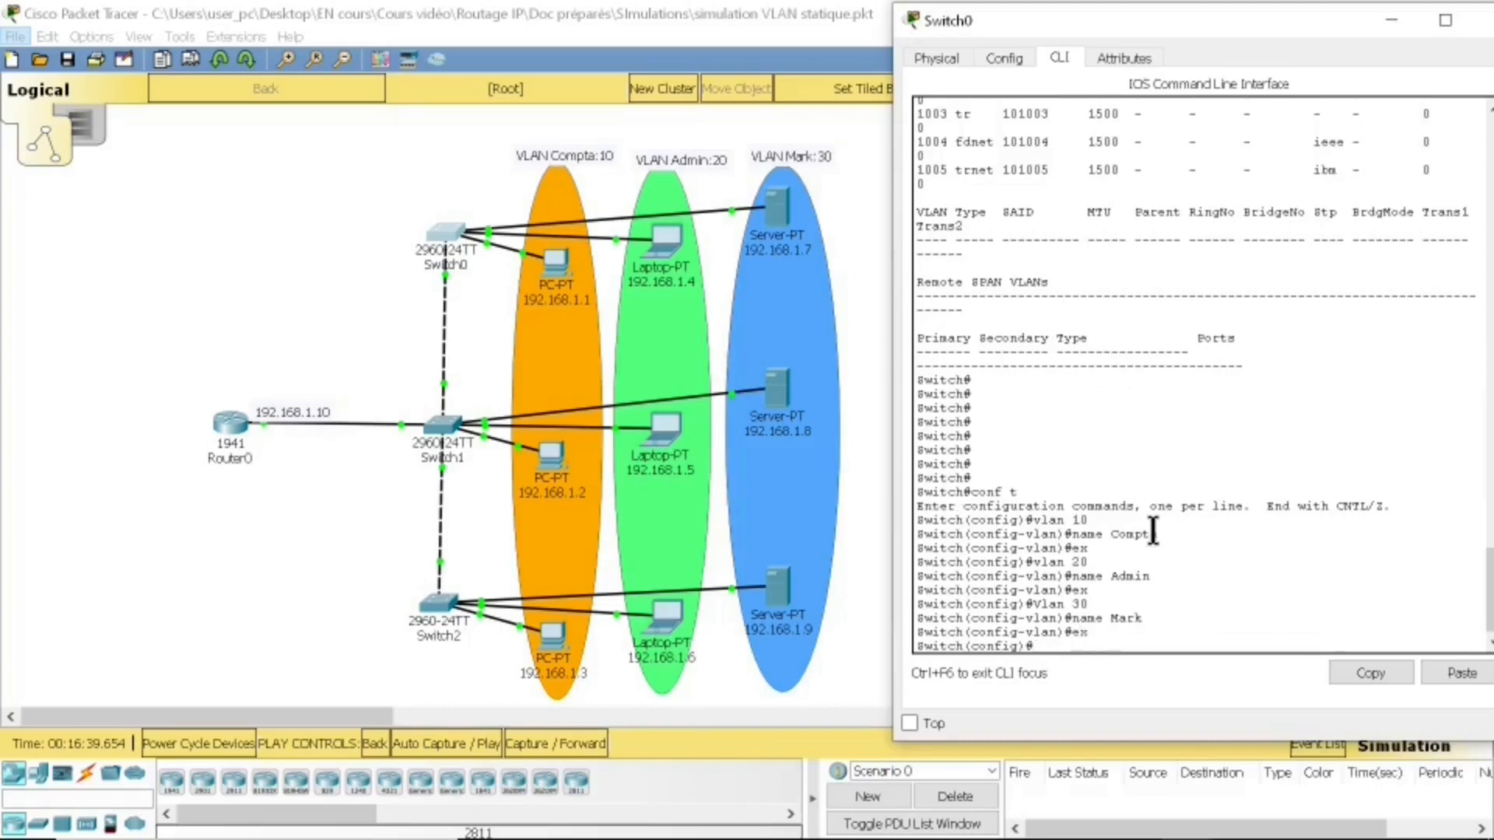
Step: Return to privileged mode with "ex", run "show vlan" on Switch0 and maximize the window
text(ex)
key(Return)
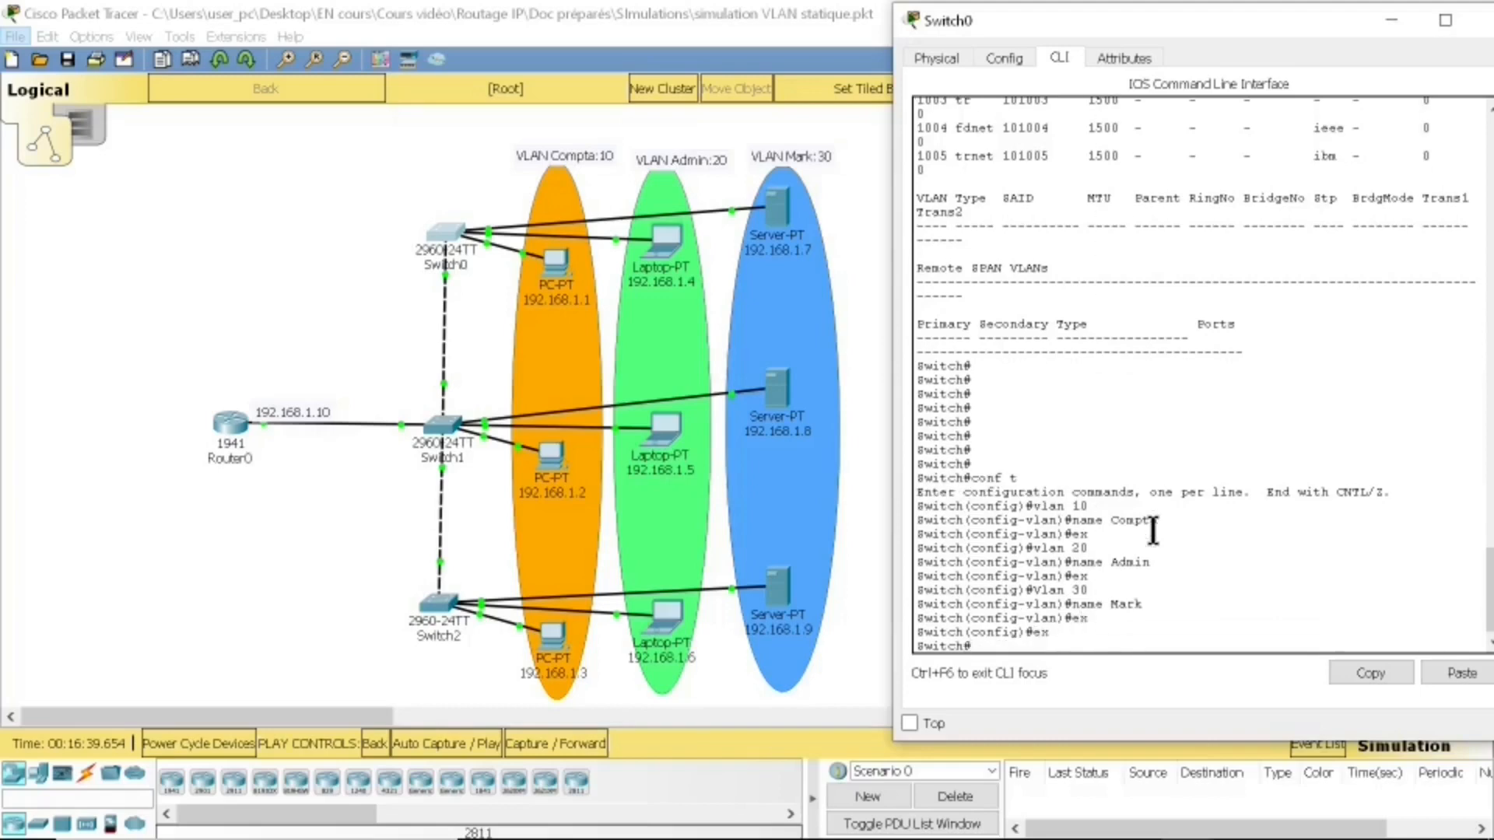
text(show vlan)
key(Return)
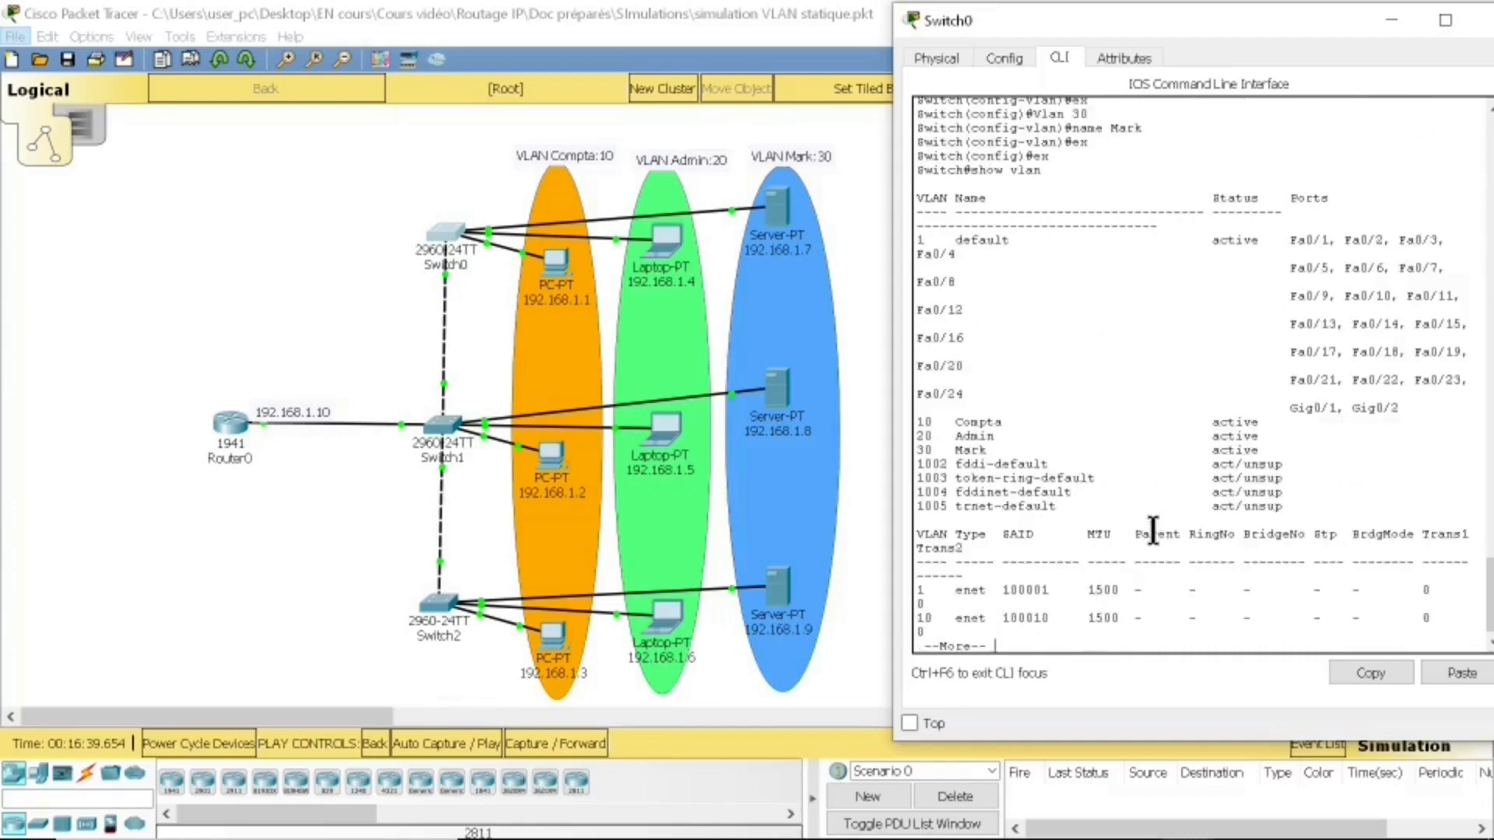
click(1431, 18)
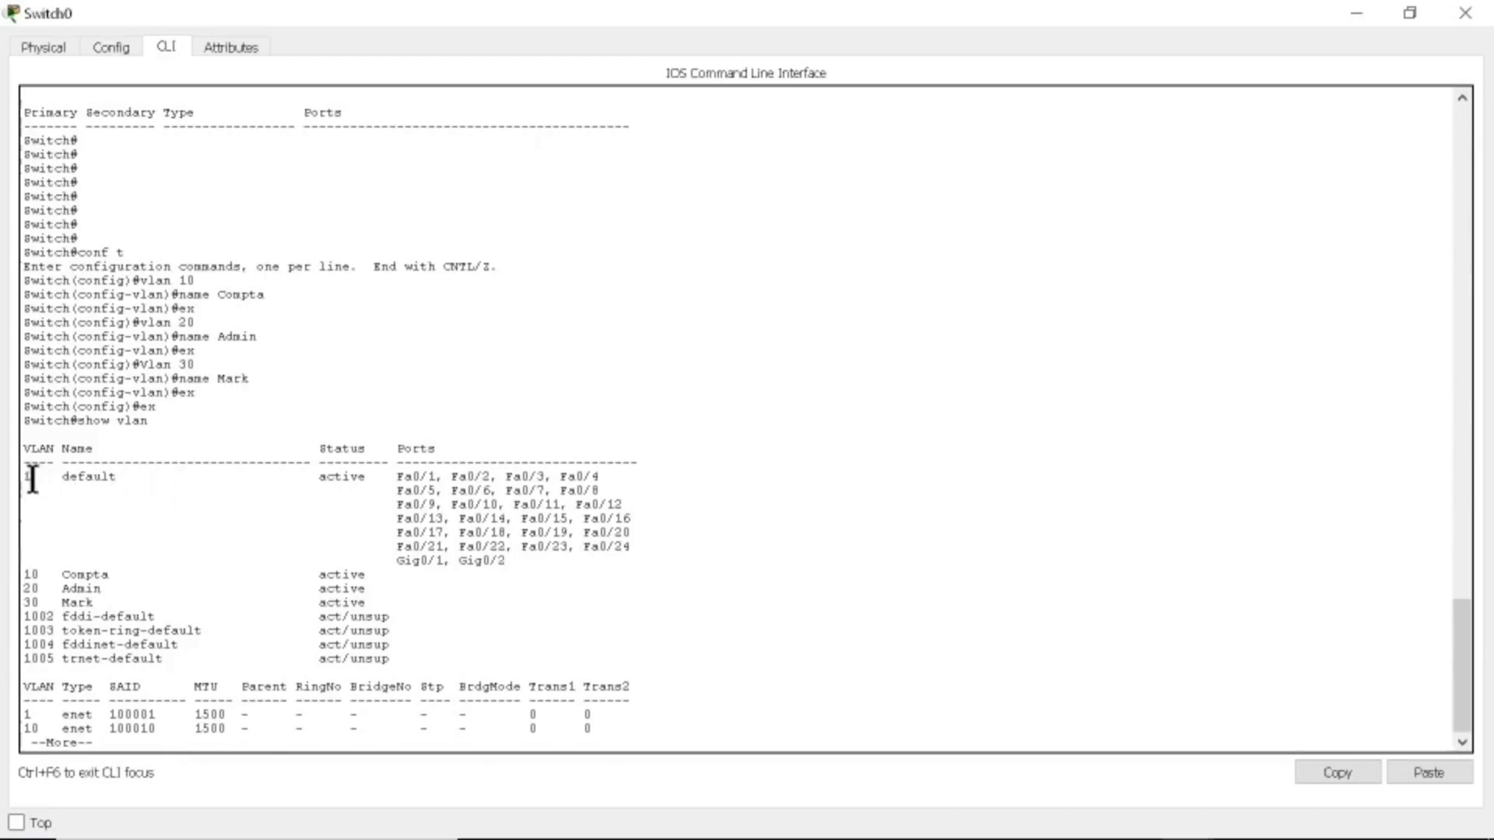
Step: Examine default VLAN 1's ports and the numbers and names of VLANs Compta, Admin and Mark, and restore the window size
drag(24, 477, 33, 478)
click(64, 480)
click(398, 478)
drag(427, 490, 516, 557)
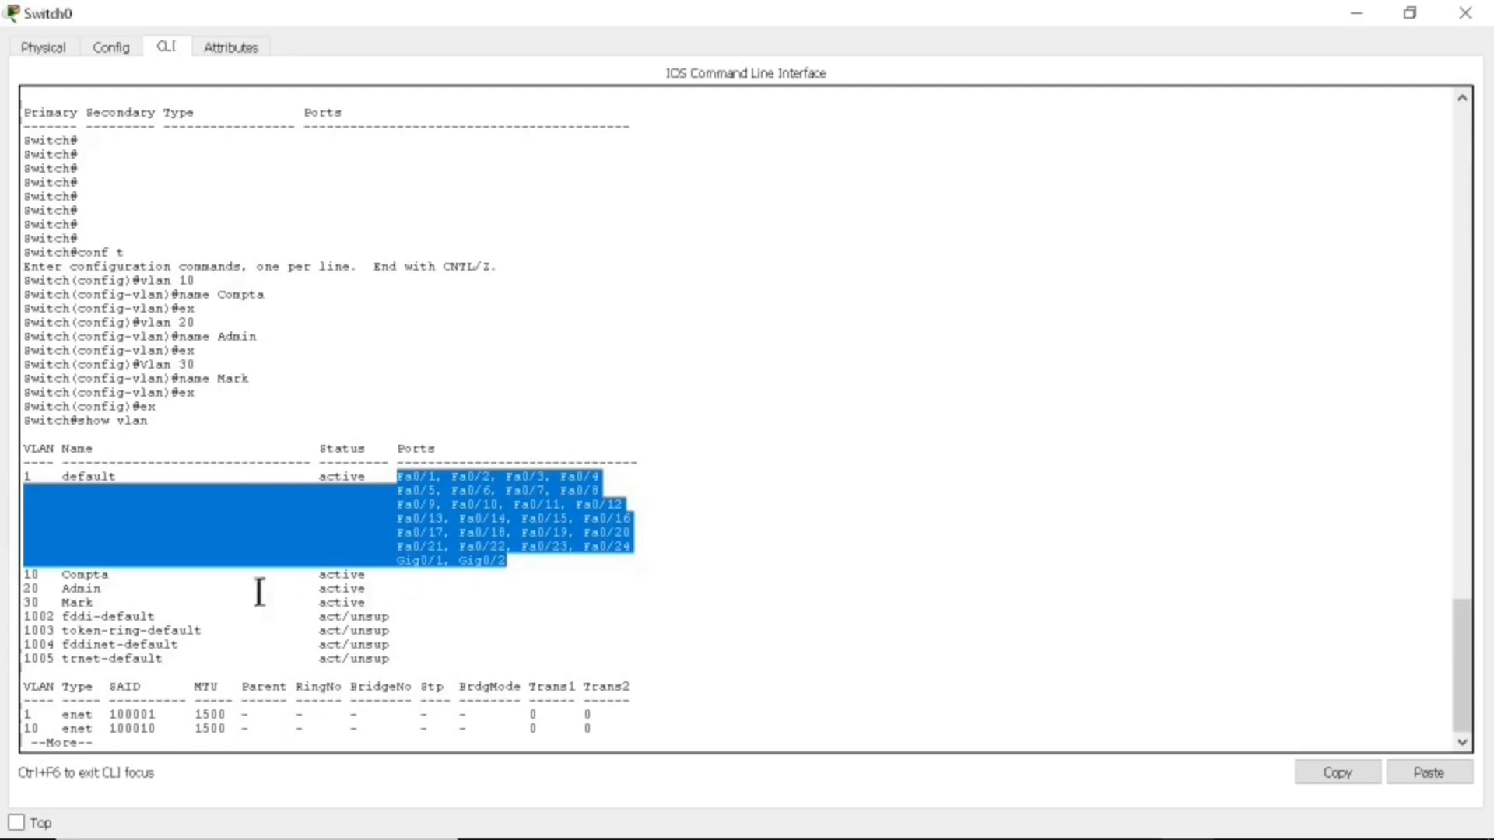
click(108, 581)
drag(108, 581, 54, 575)
double_click(30, 576)
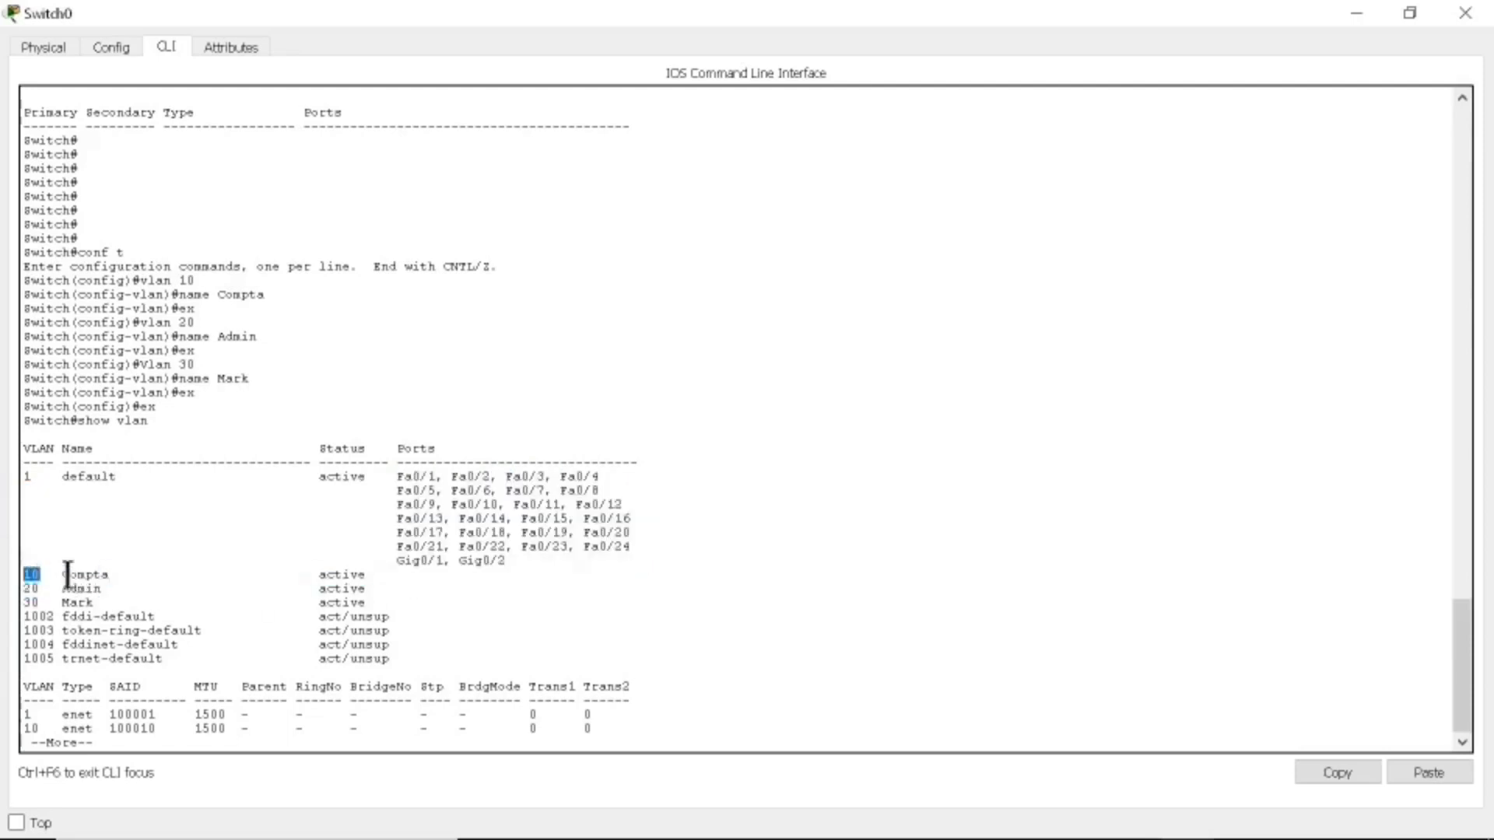
click(84, 576)
double_click(85, 575)
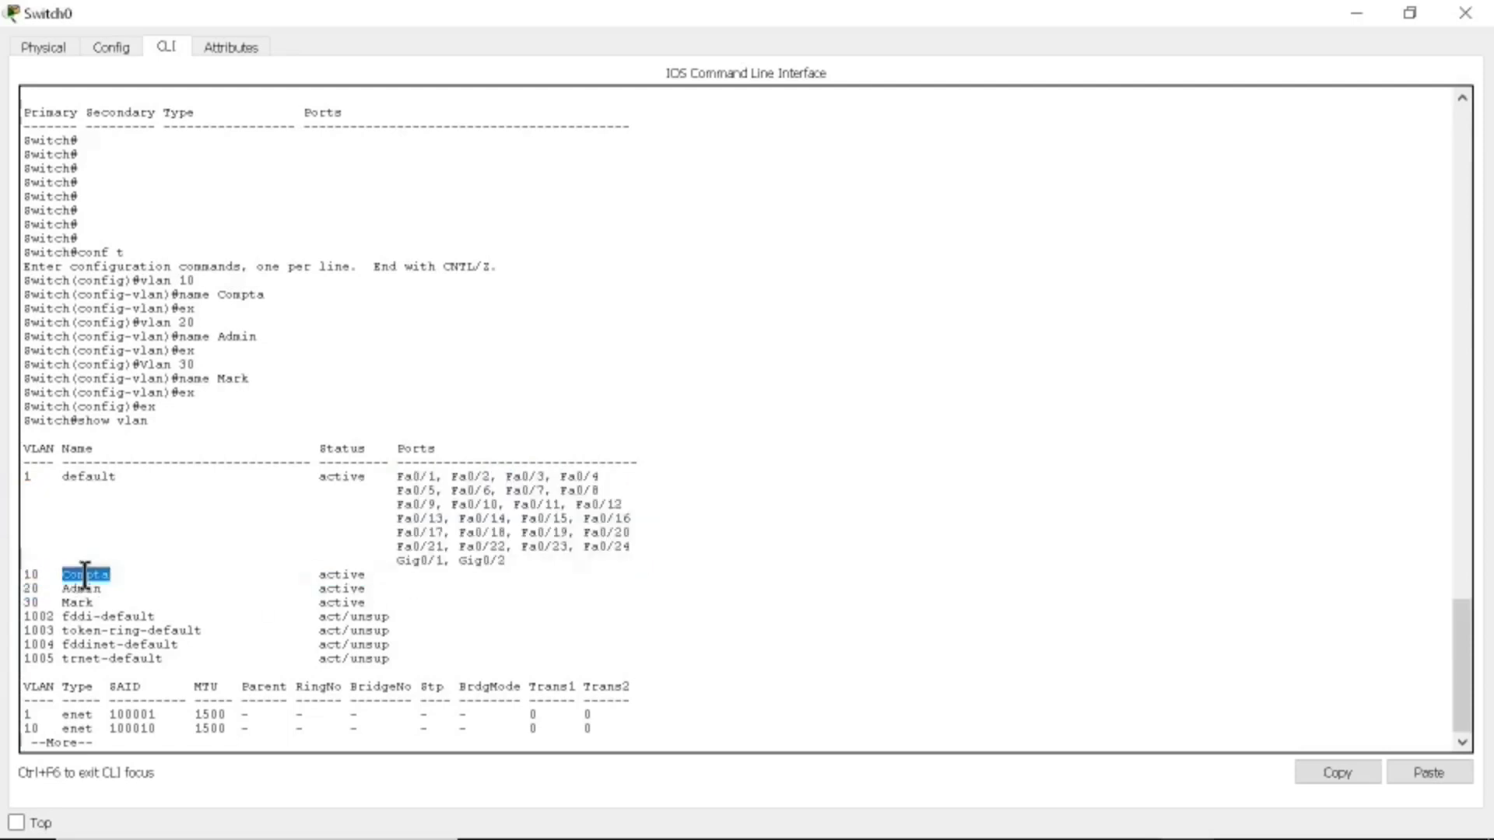
click(334, 582)
double_click(31, 589)
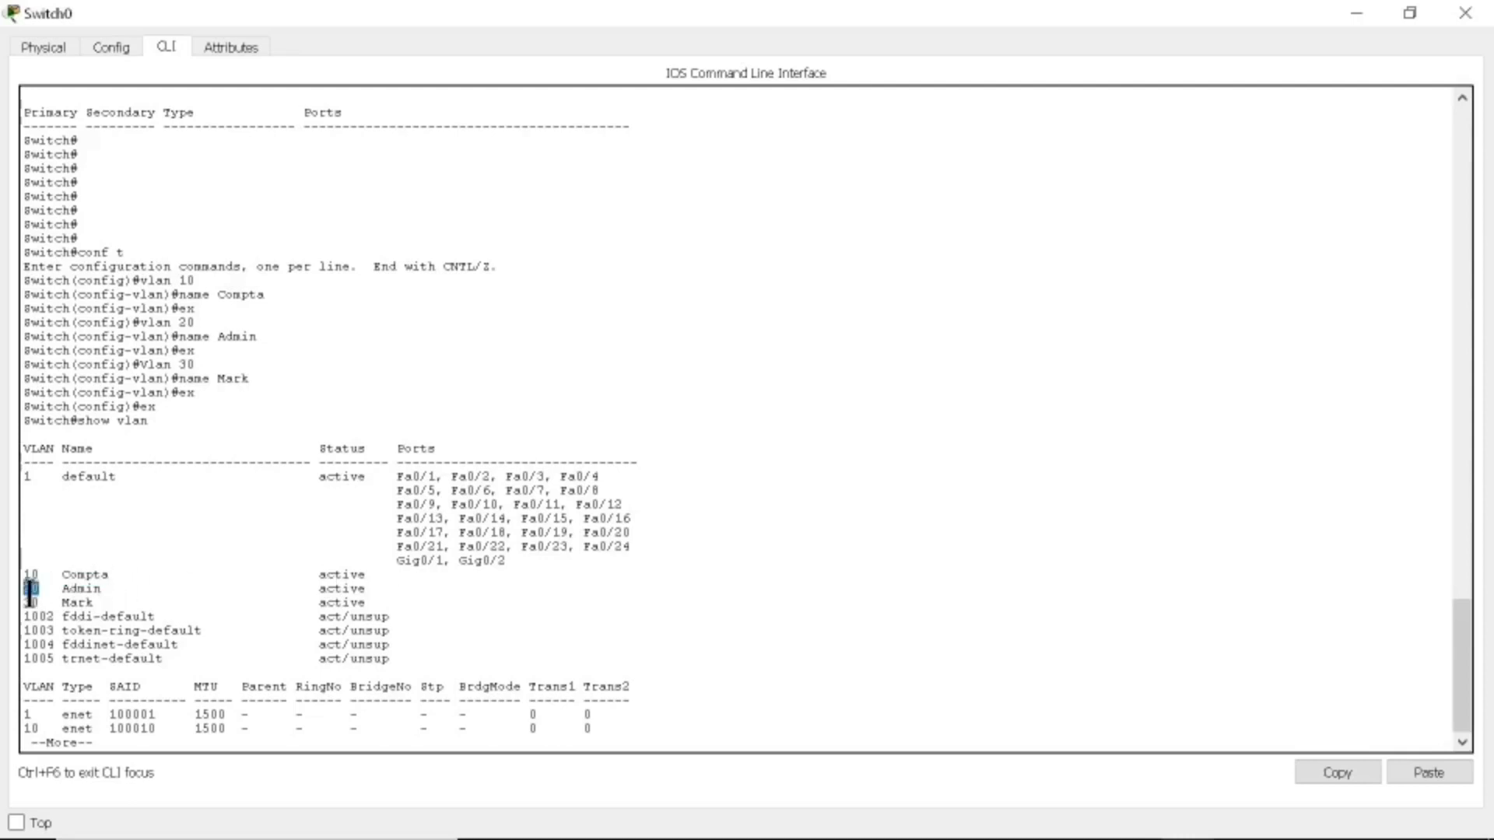
double_click(78, 590)
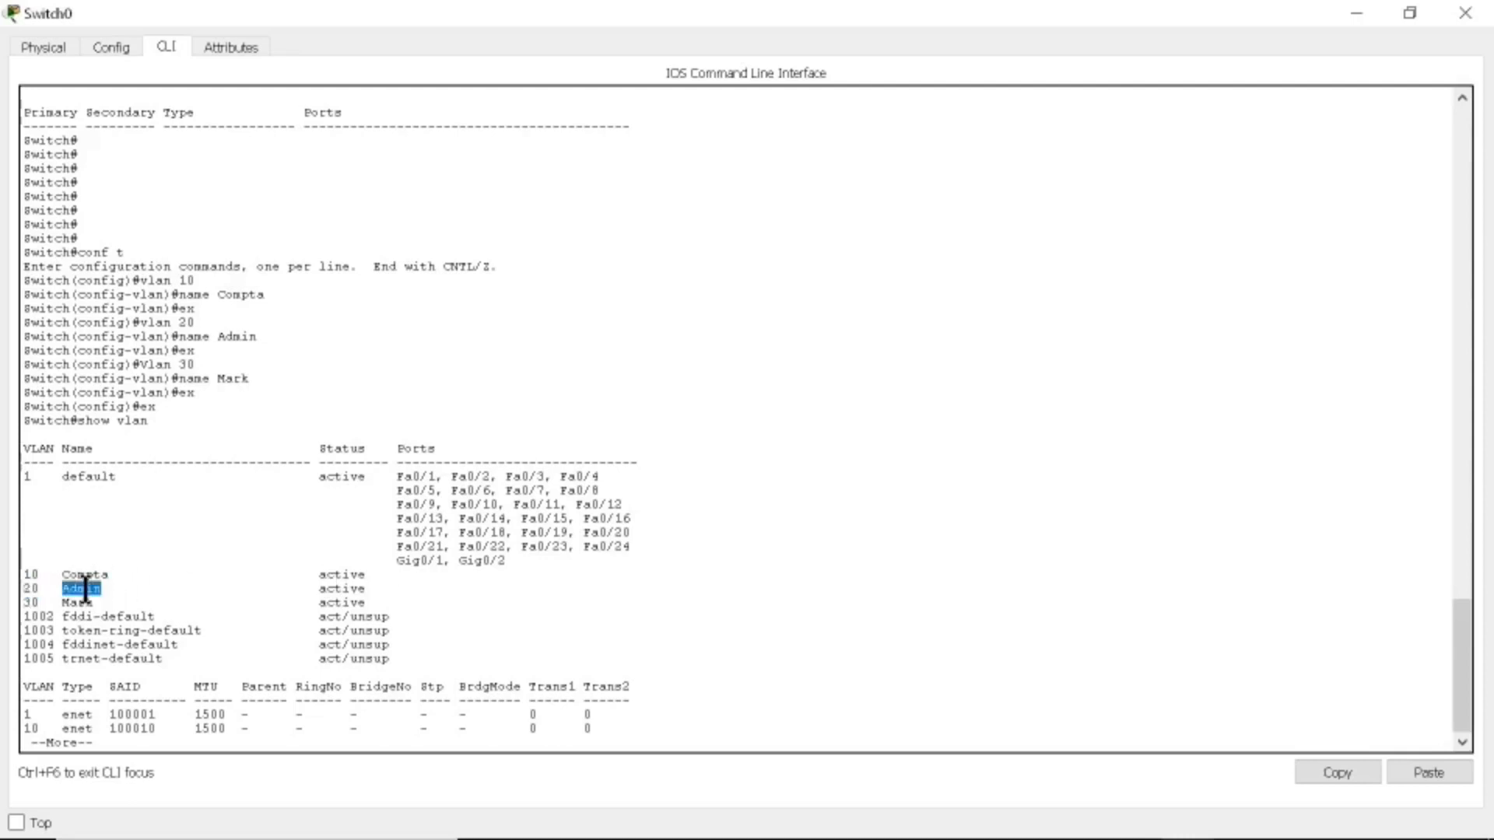
double_click(31, 603)
double_click(77, 603)
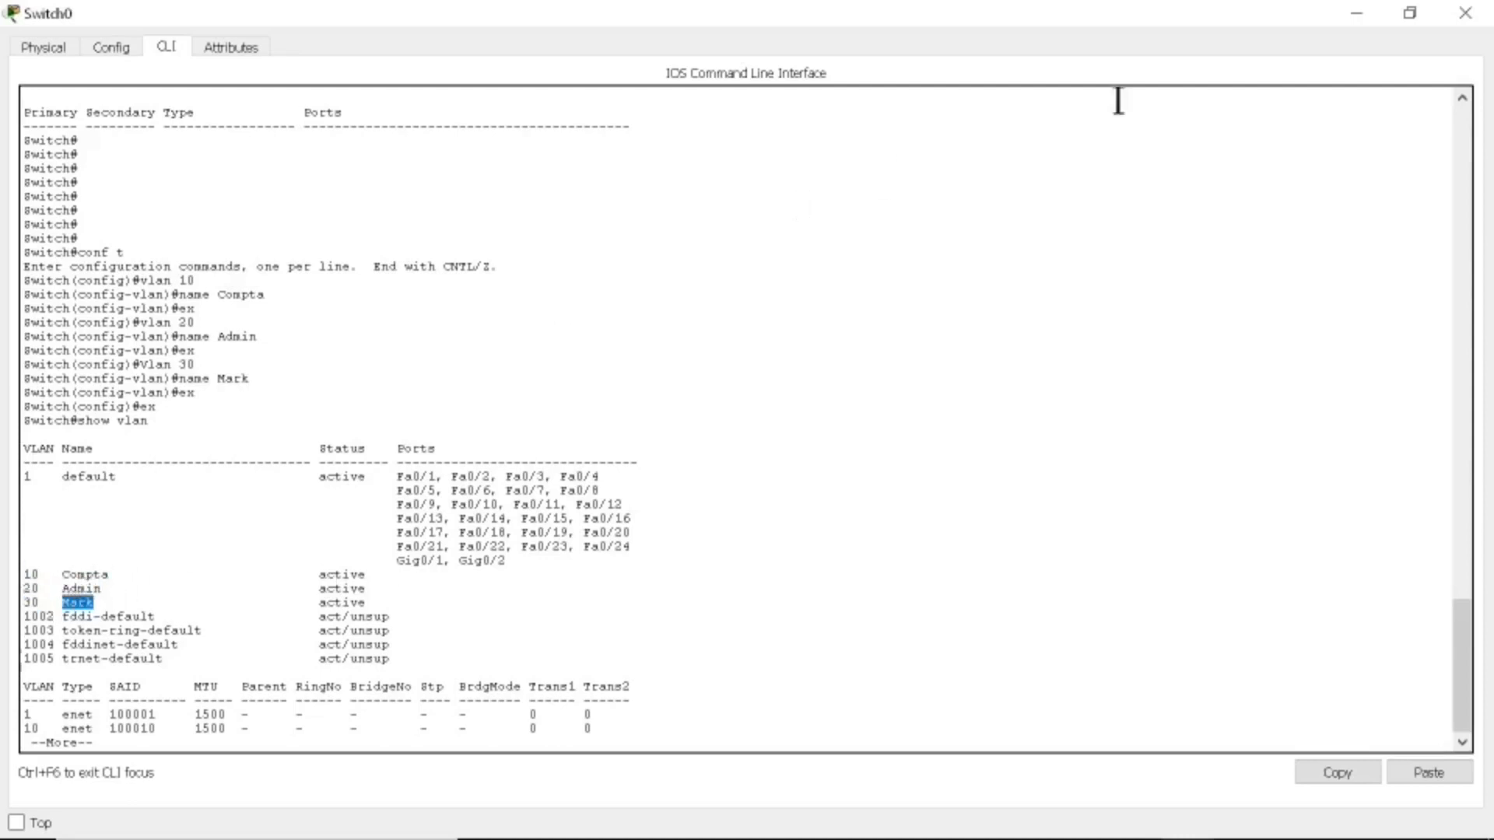
click(1427, 8)
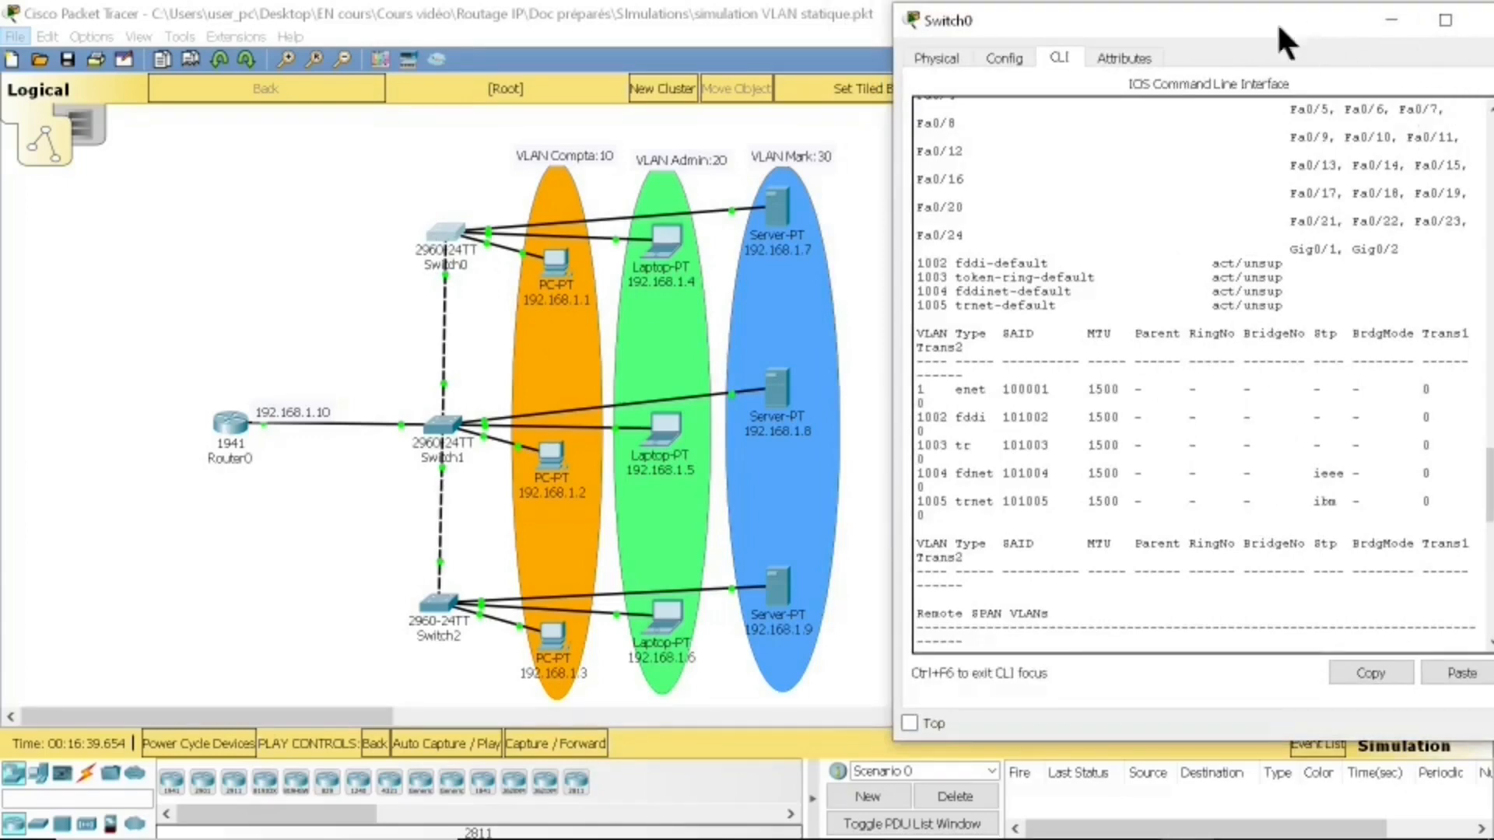
Step: Close Switch0's window and open the command-line interface of Switch1 at its user prompt
drag(1279, 27, 1180, 31)
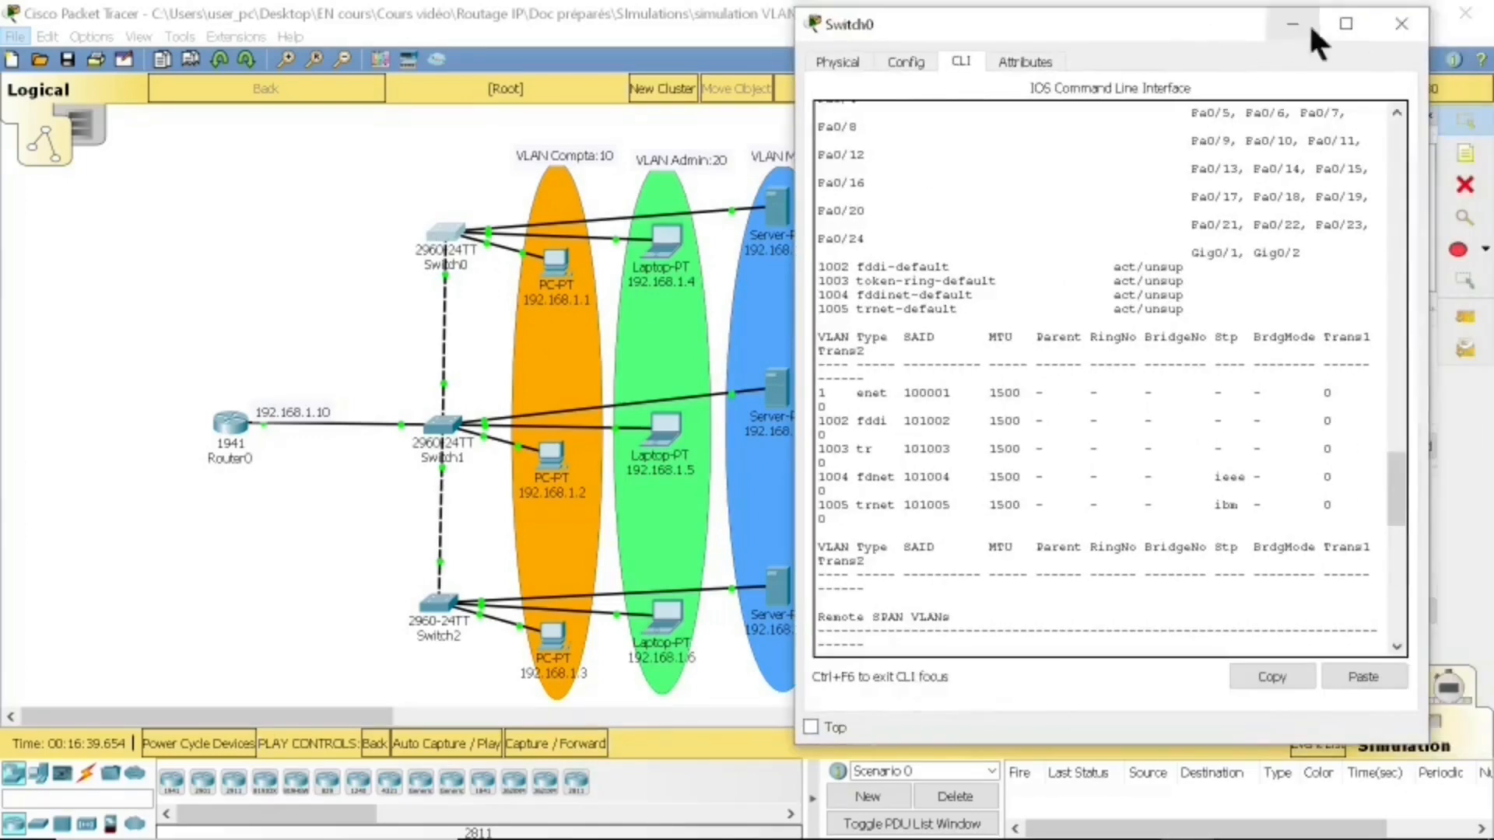
click(1399, 25)
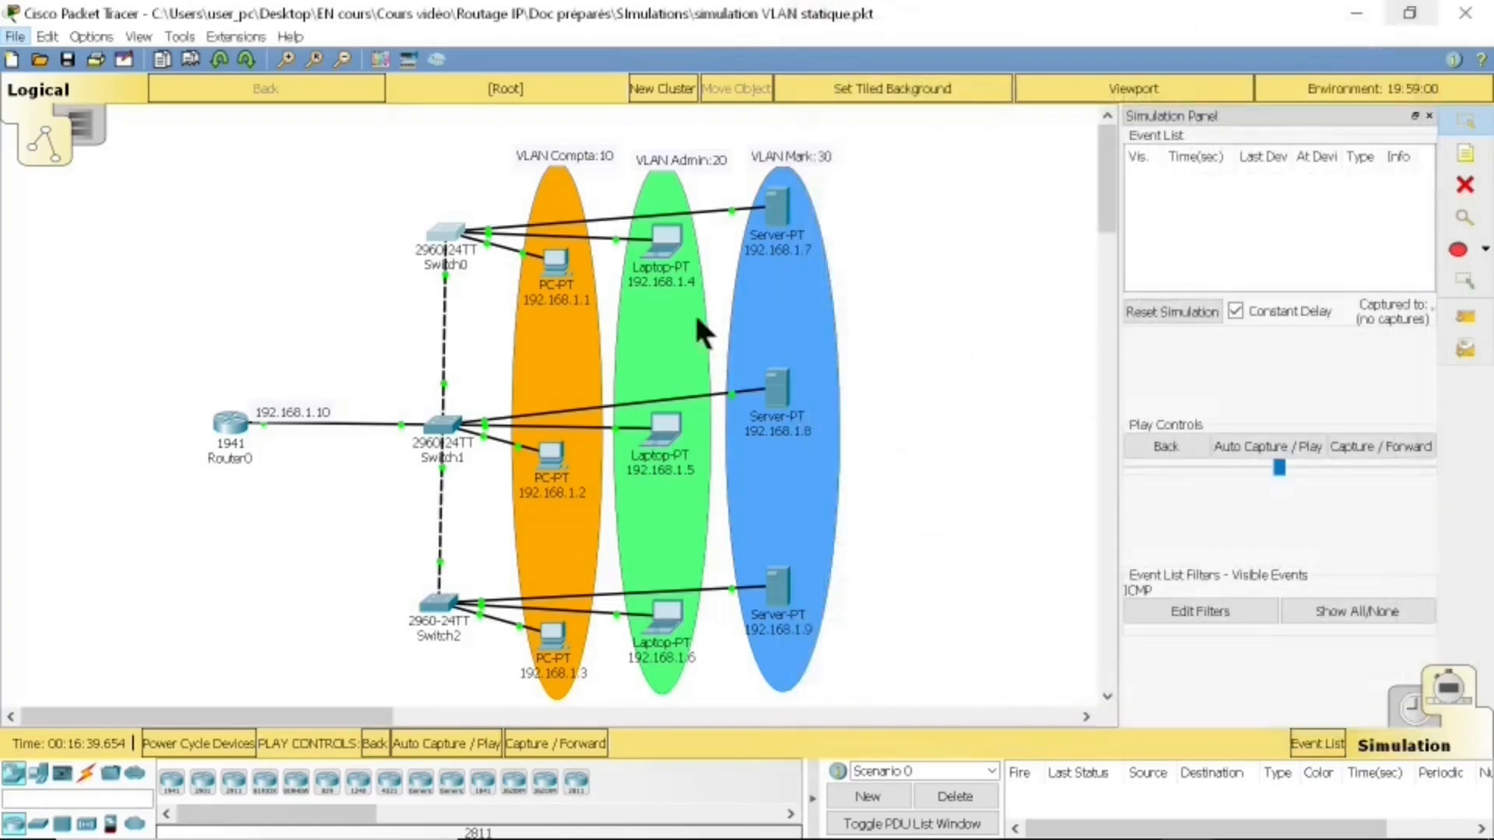
click(442, 423)
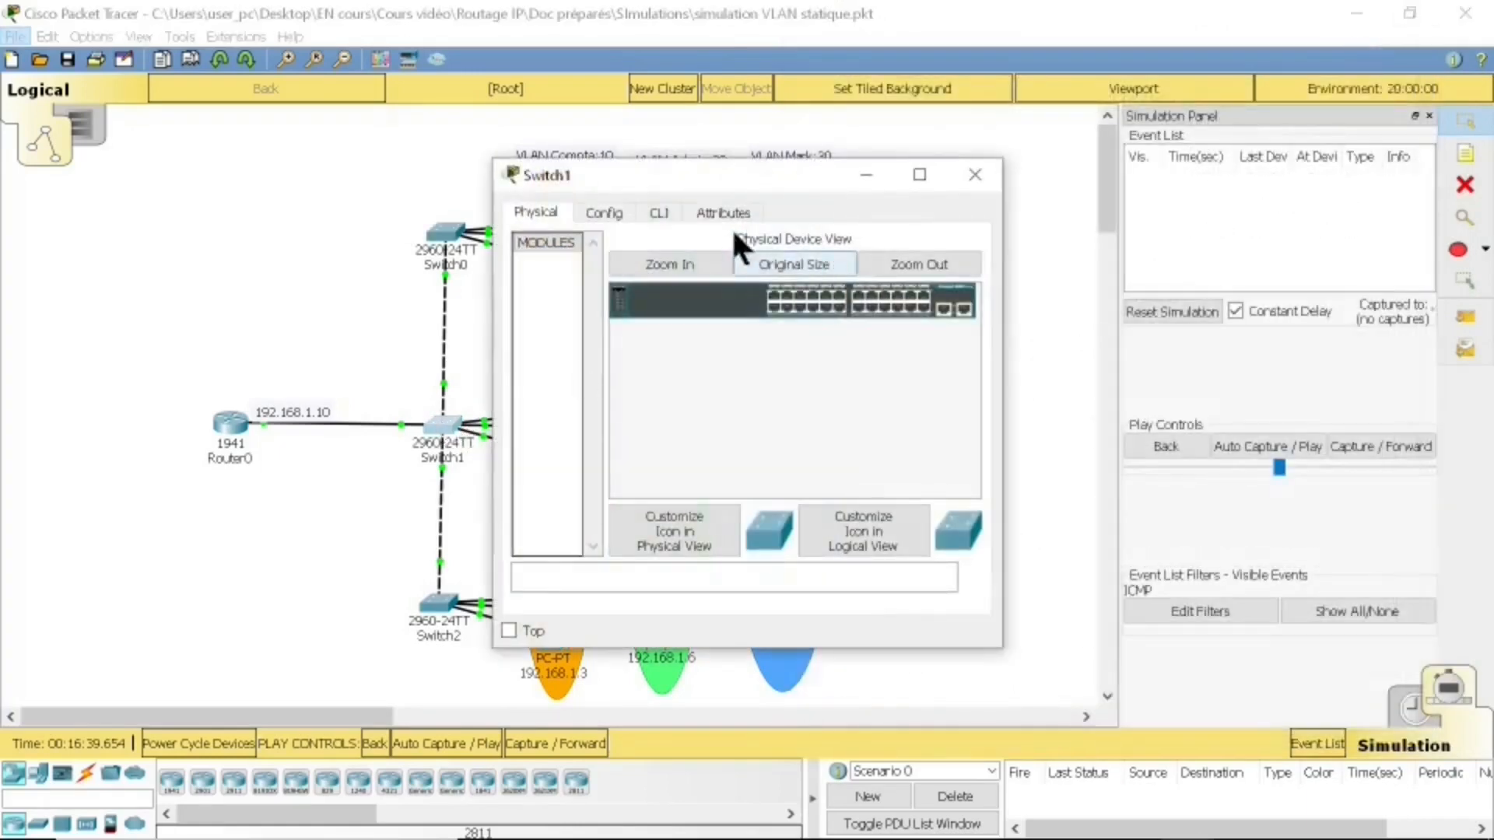
click(663, 210)
key(Return)
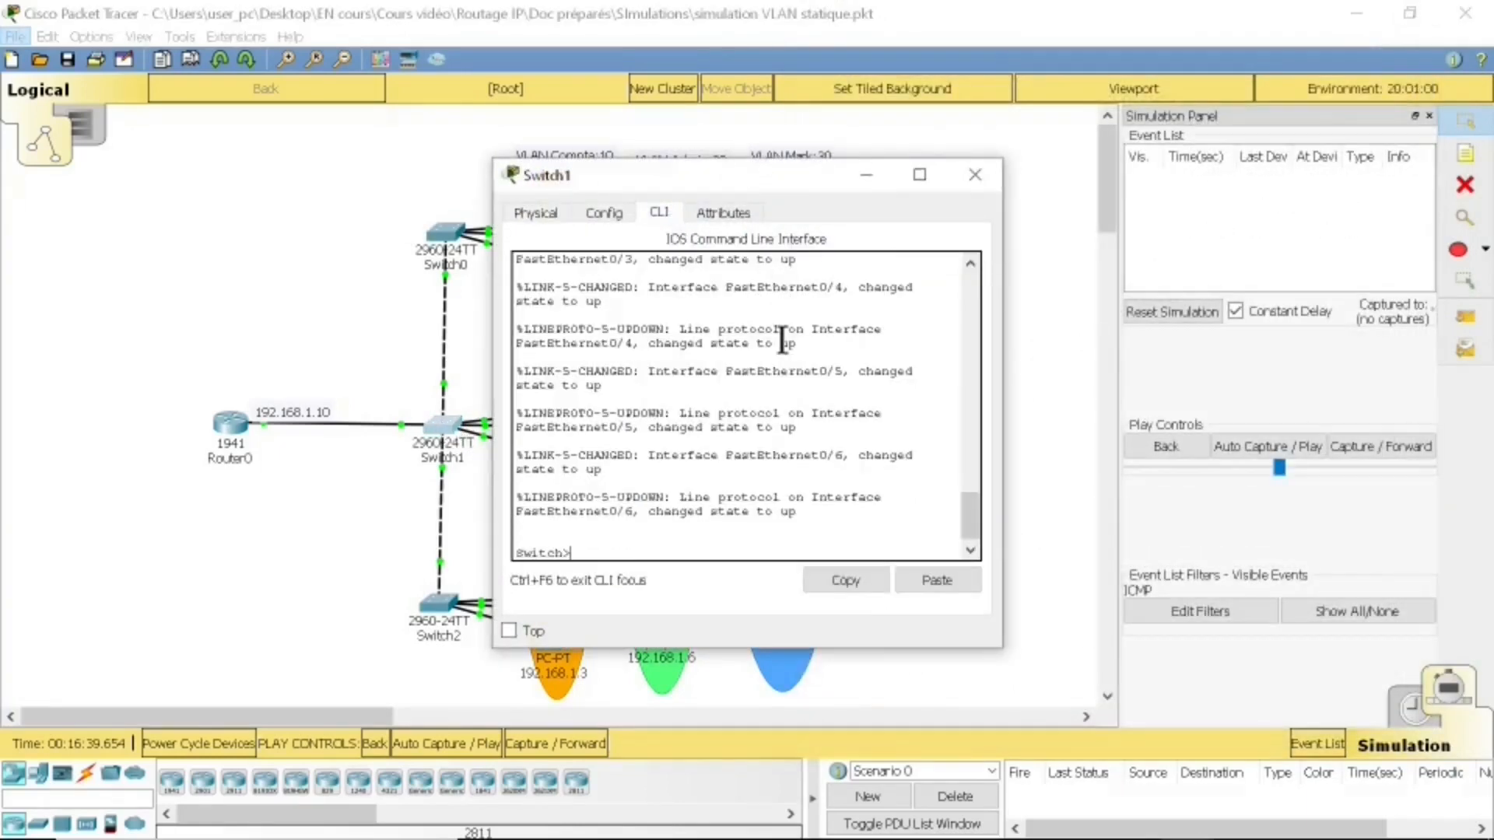
Step: Enter global configuration mode on Switch1 with "en" and "conf t"
text(en)
key(Return)
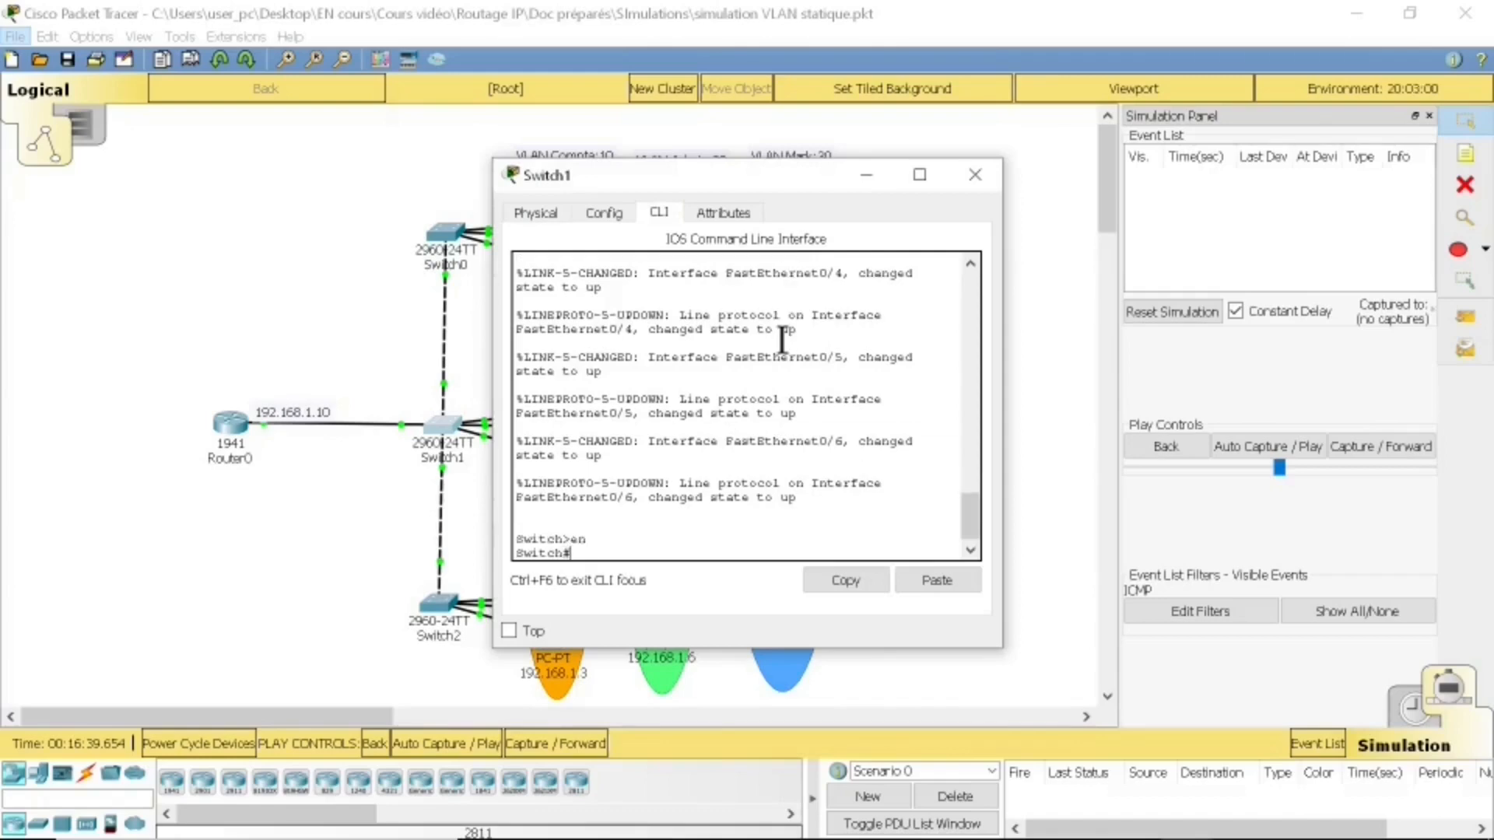
text(conf t)
key(Return)
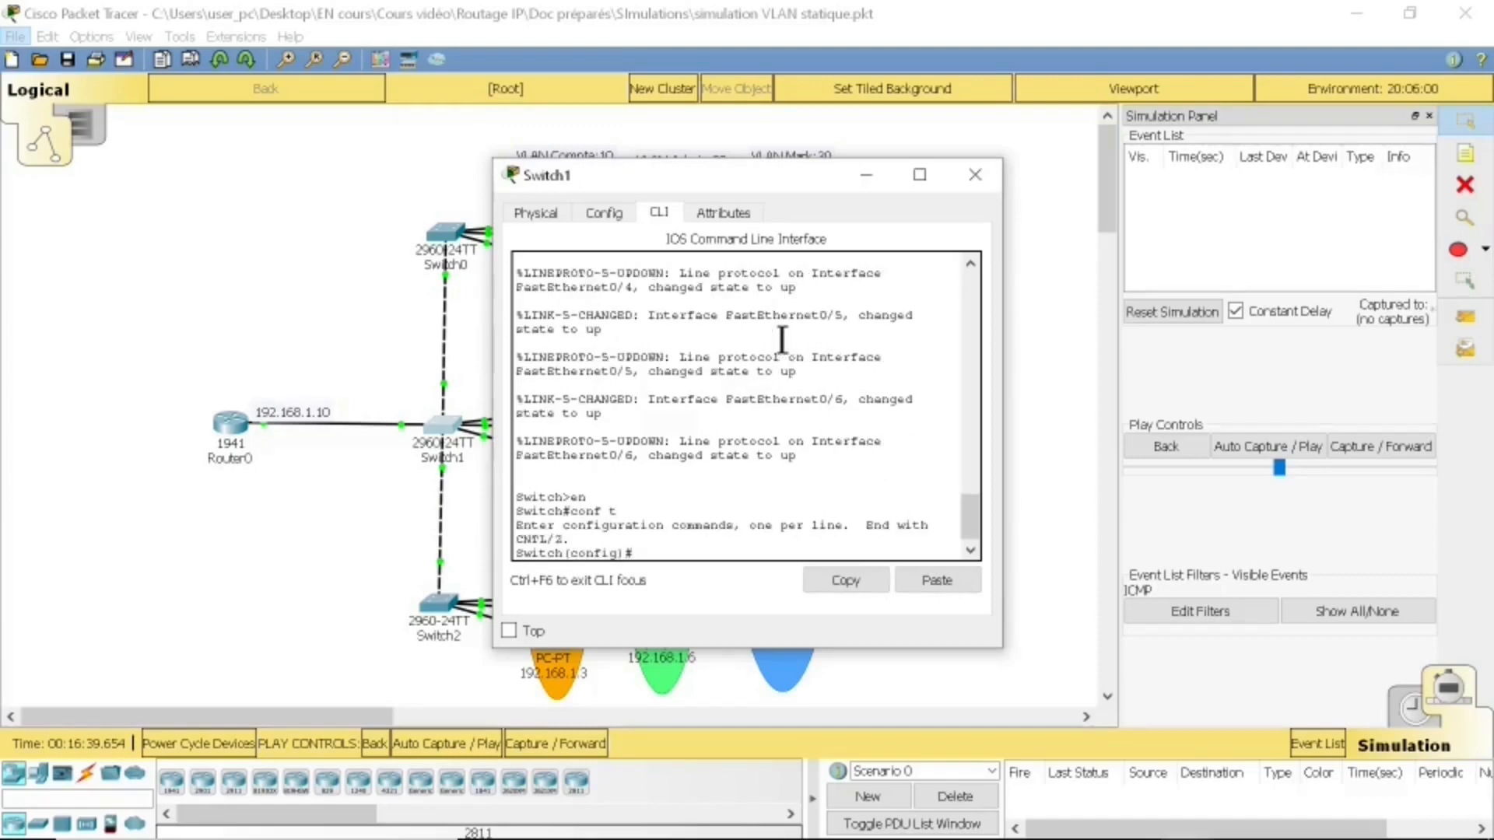
Step: Create VLAN 10 on Switch1 with the name Compta, uncovering the topology, and return to global configuration mode with "ex"
text(vlan 10)
key(Return)
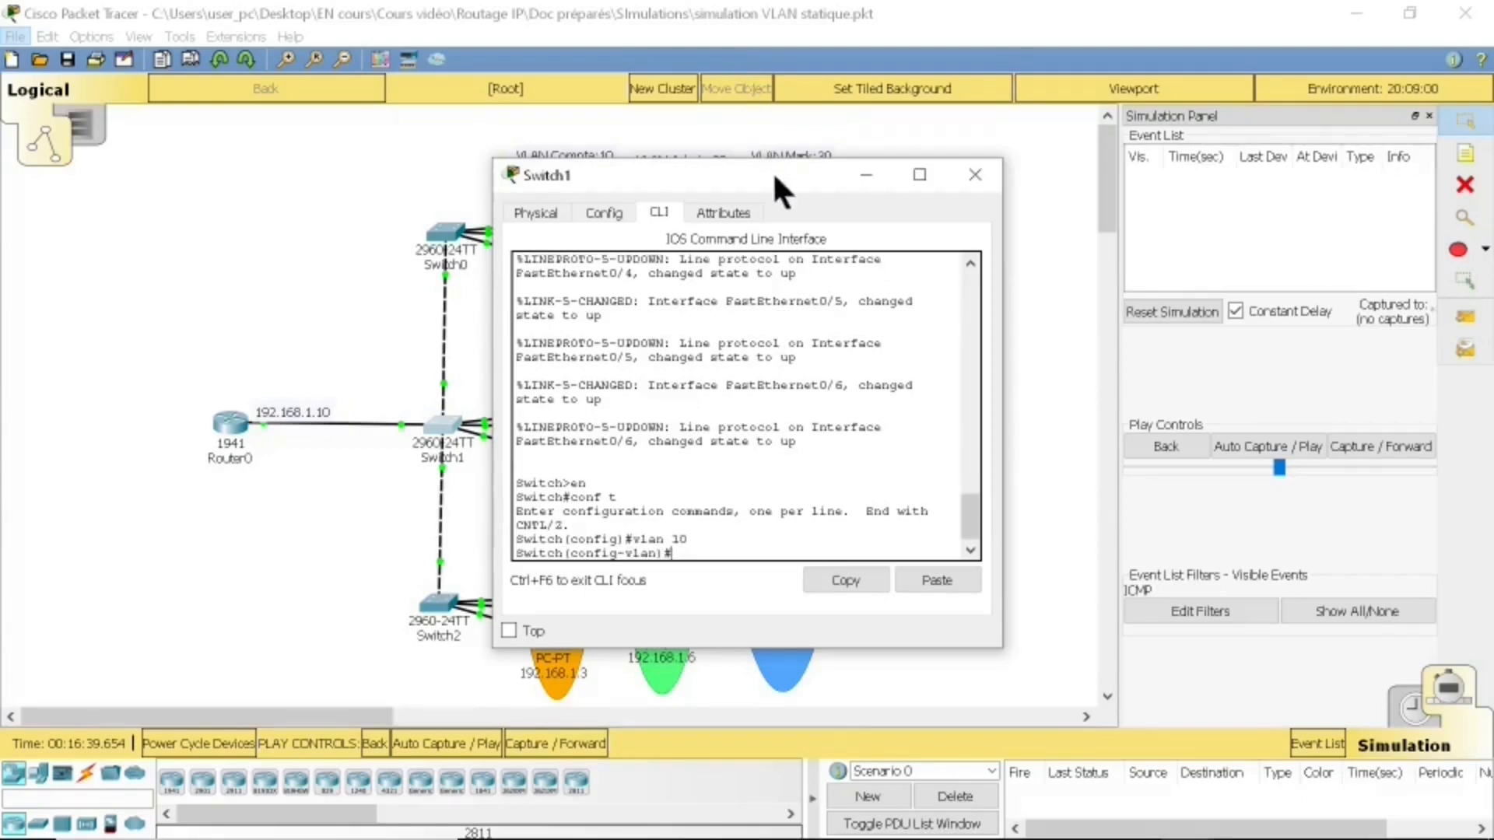
drag(772, 171, 1234, 130)
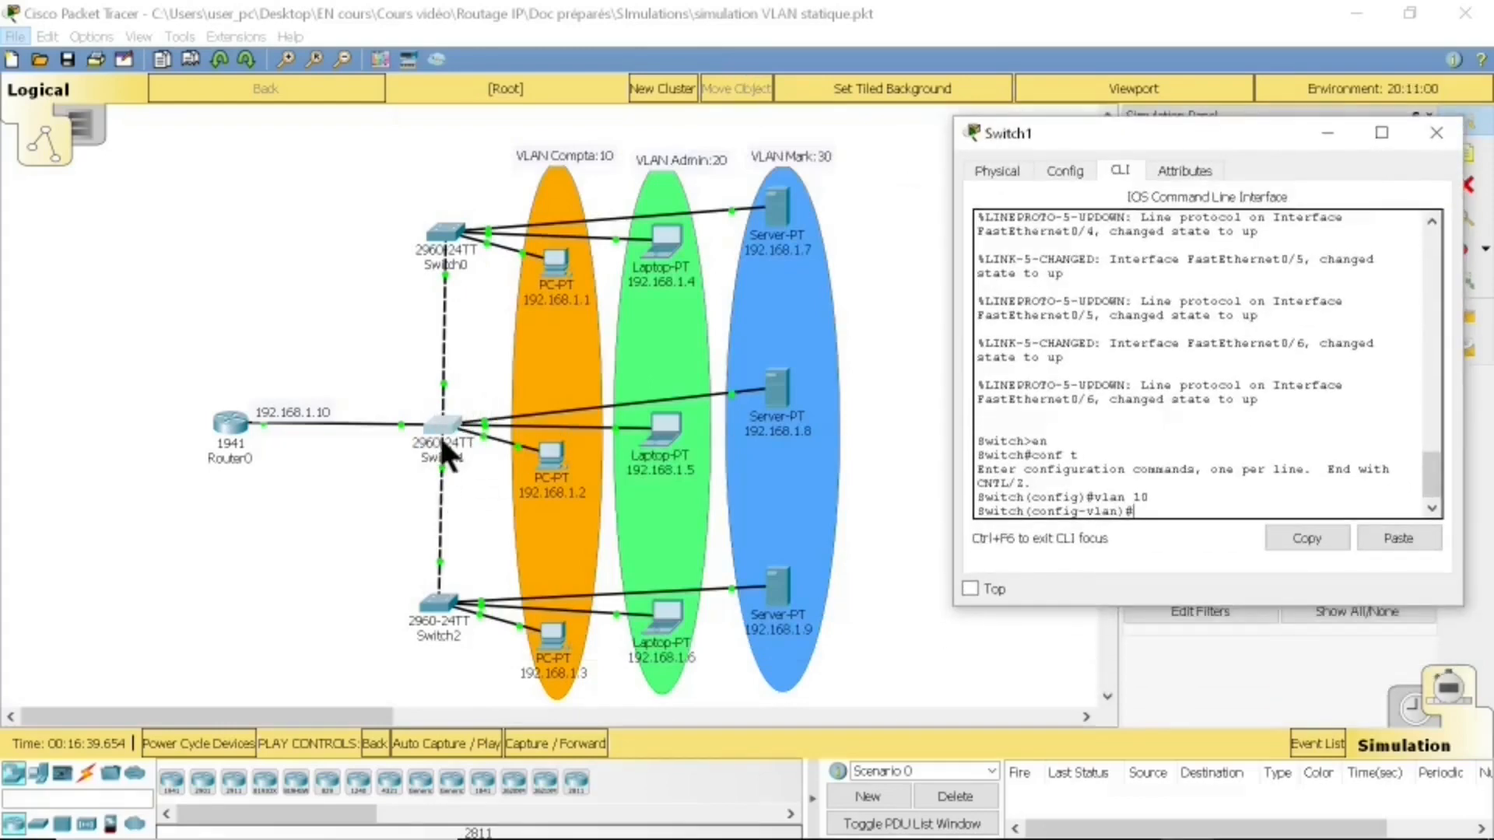
text(name Compta)
key(Return)
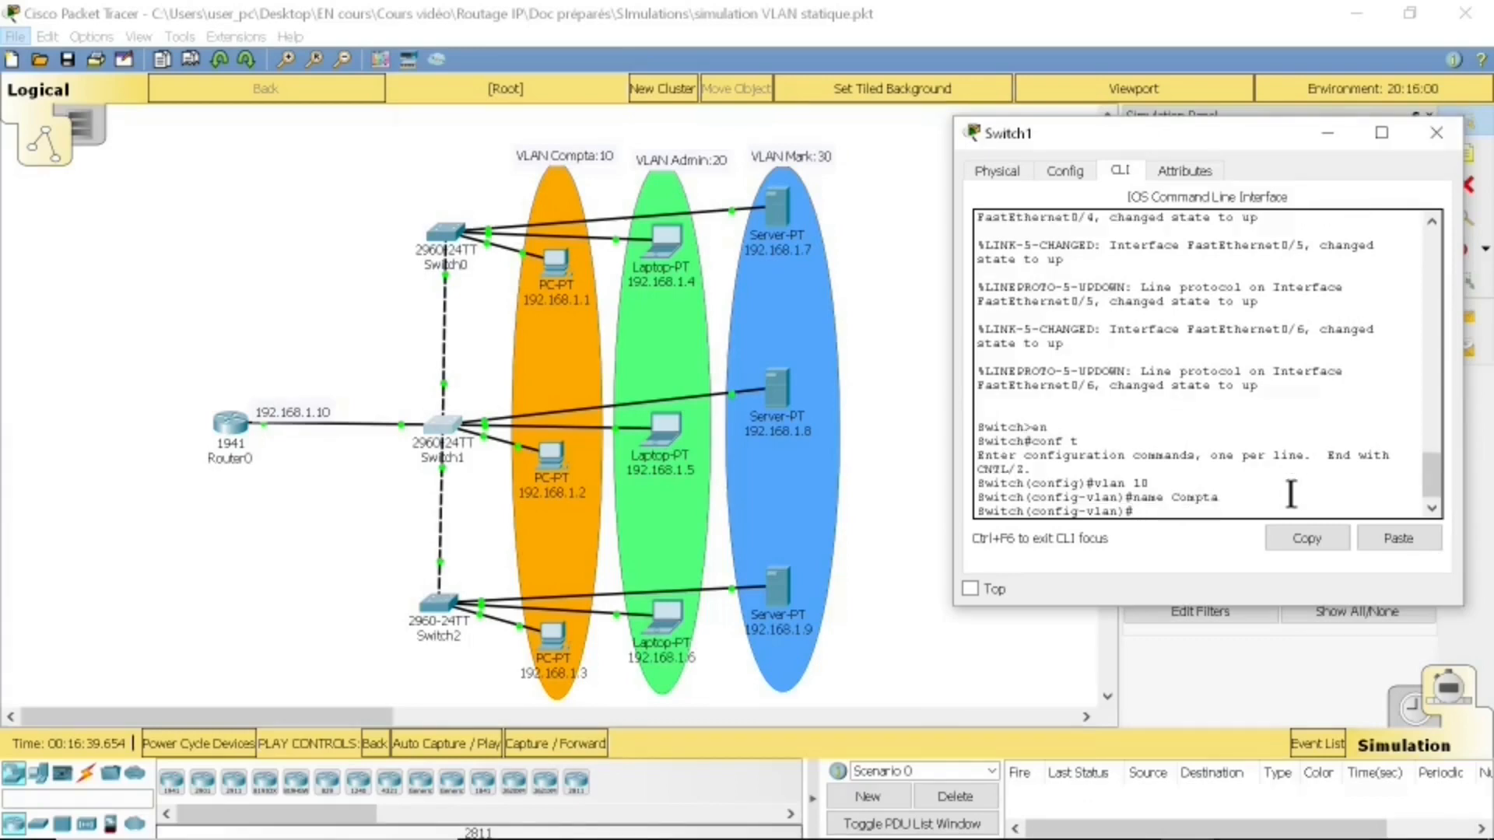
text(ex)
key(Return)
Step: Create VLAN 20 on Switch1 with the name Admin and return to global configuration mode with "ex"
text(vlan)
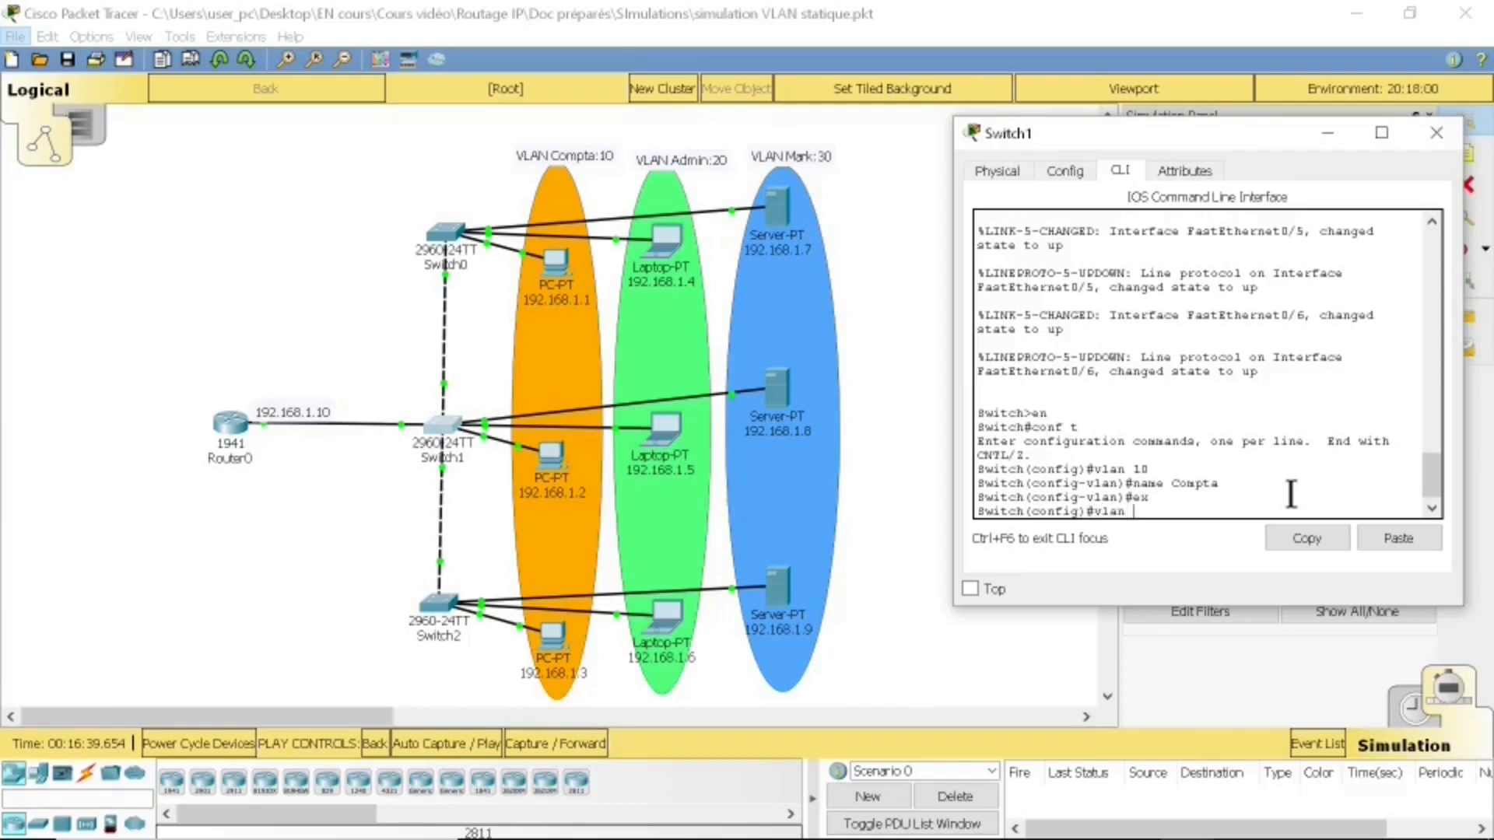
text( 20)
key(Return)
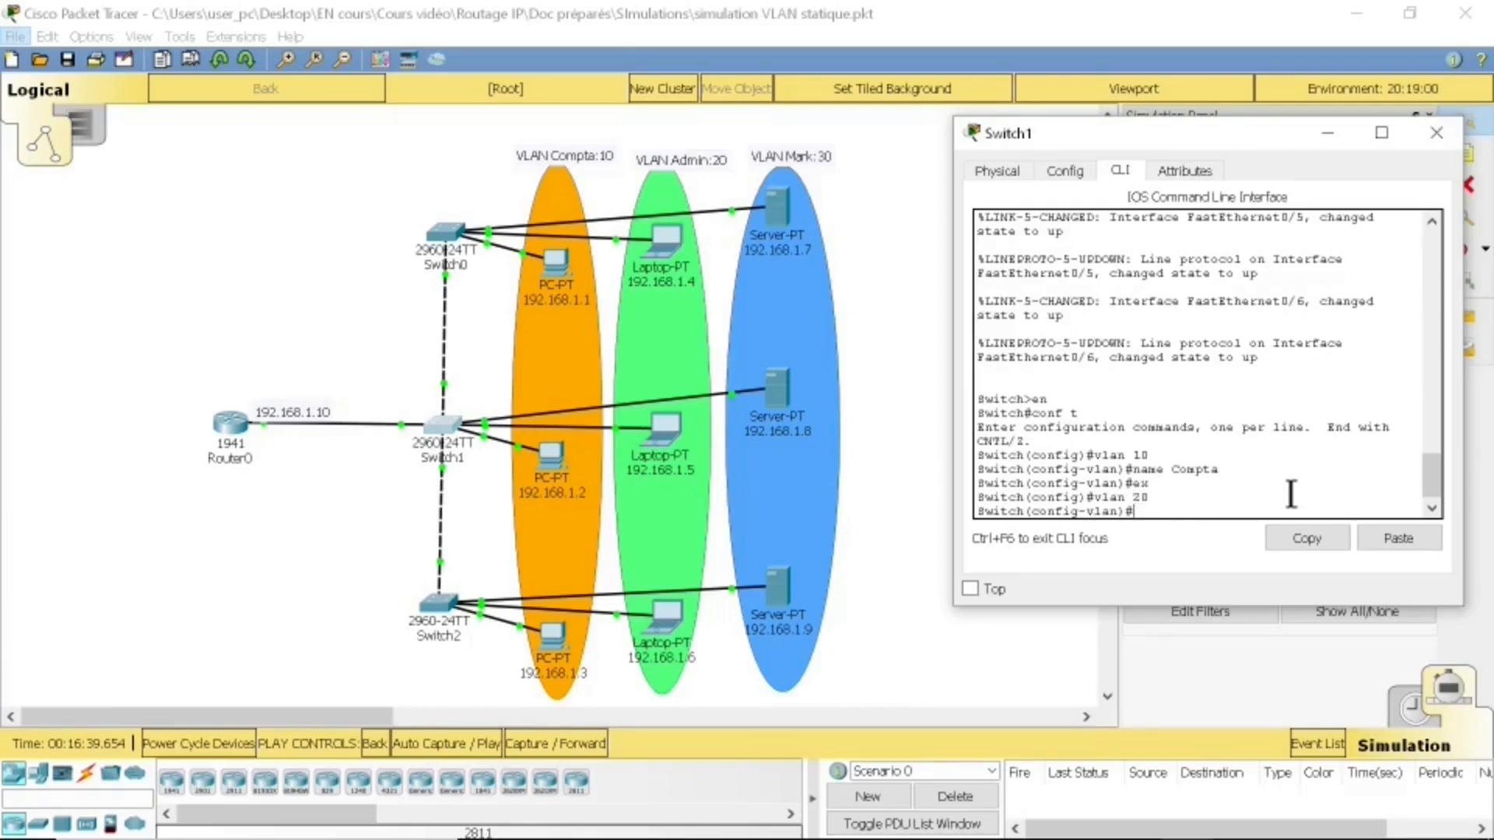
text(name Admin)
key(Return)
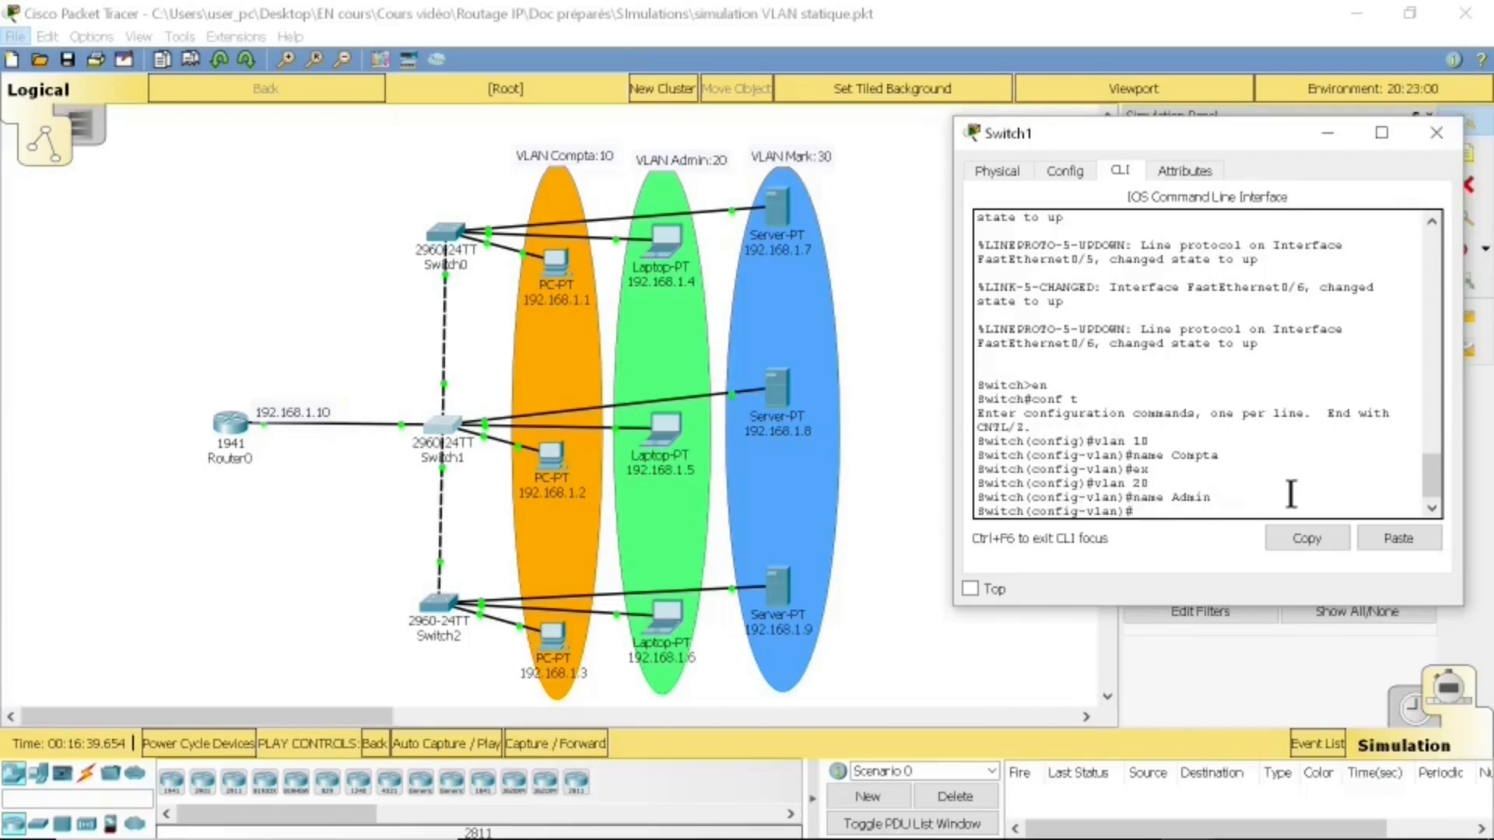
text(ex)
key(Return)
Step: Create VLAN 30 on Switch1 with the name Mark and leave VLAN configuration with "ex"
text(vlan)
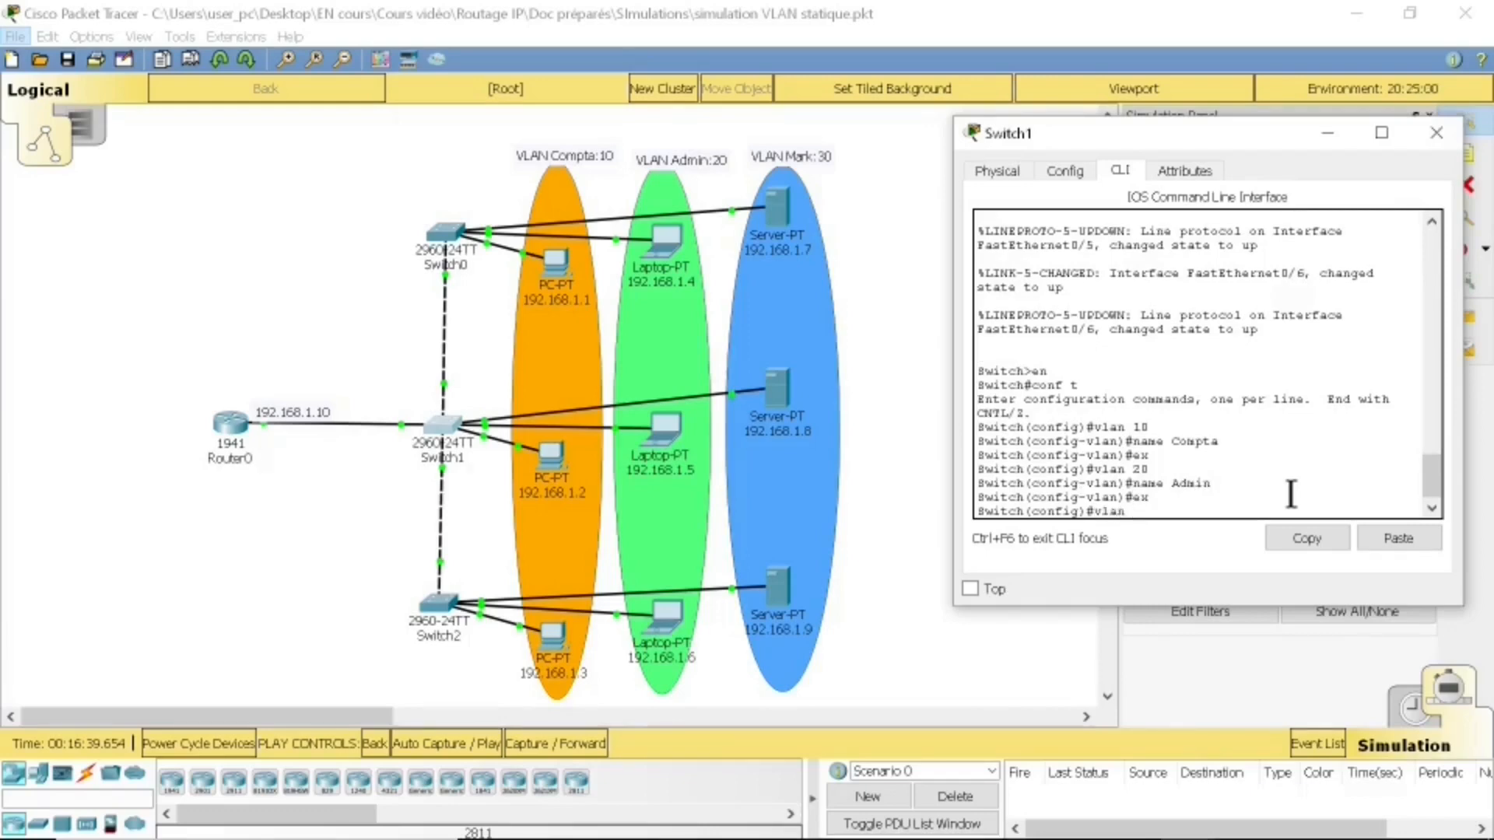
text( 30)
key(Return)
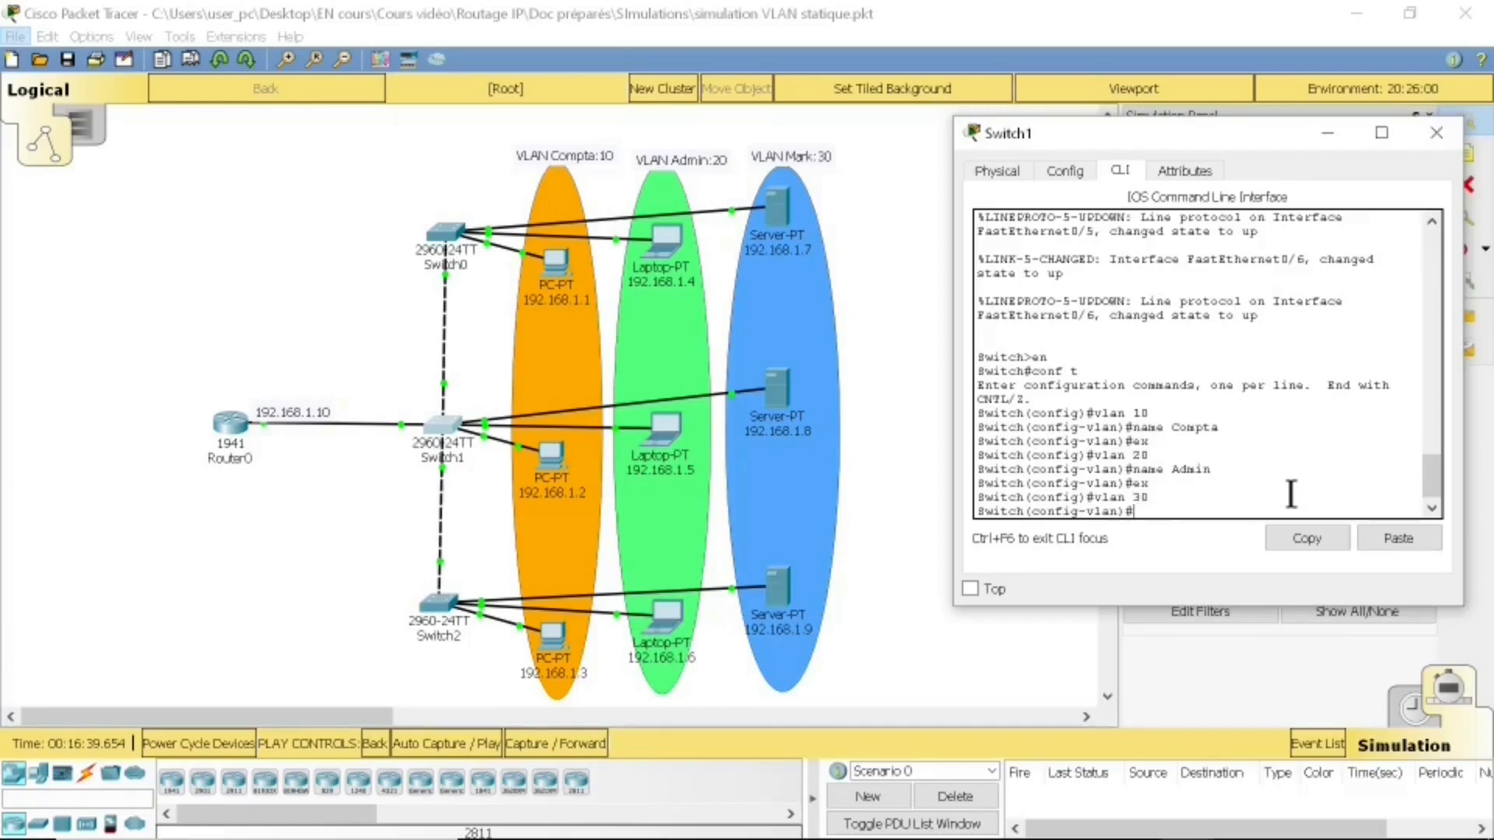
text(name Mark)
key(Return)
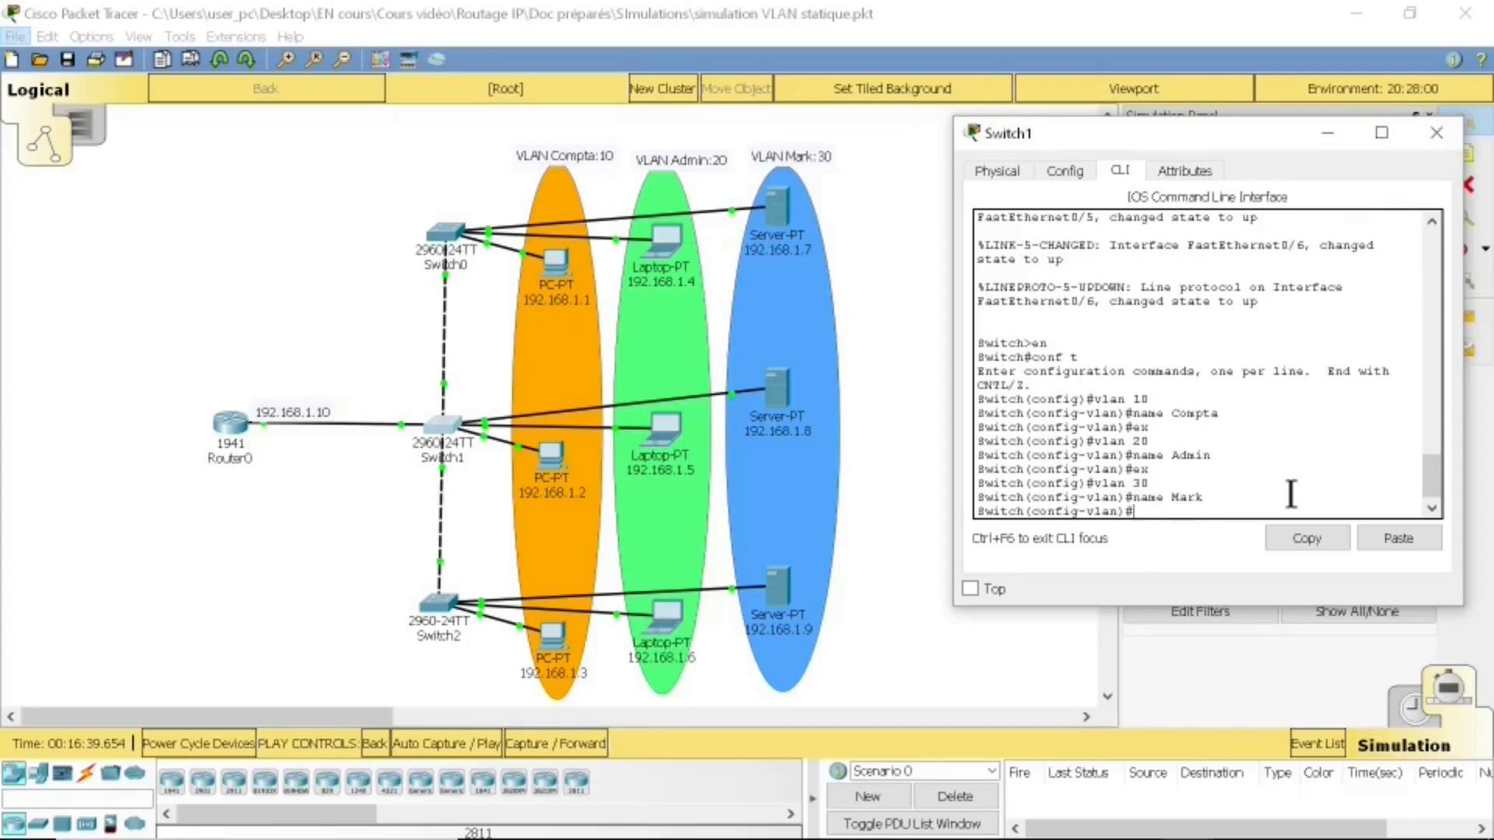
text(ex)
key(Return)
Step: Return to privileged mode with "ex", run "show vlan" on Switch1 and maximize its window
text(ex)
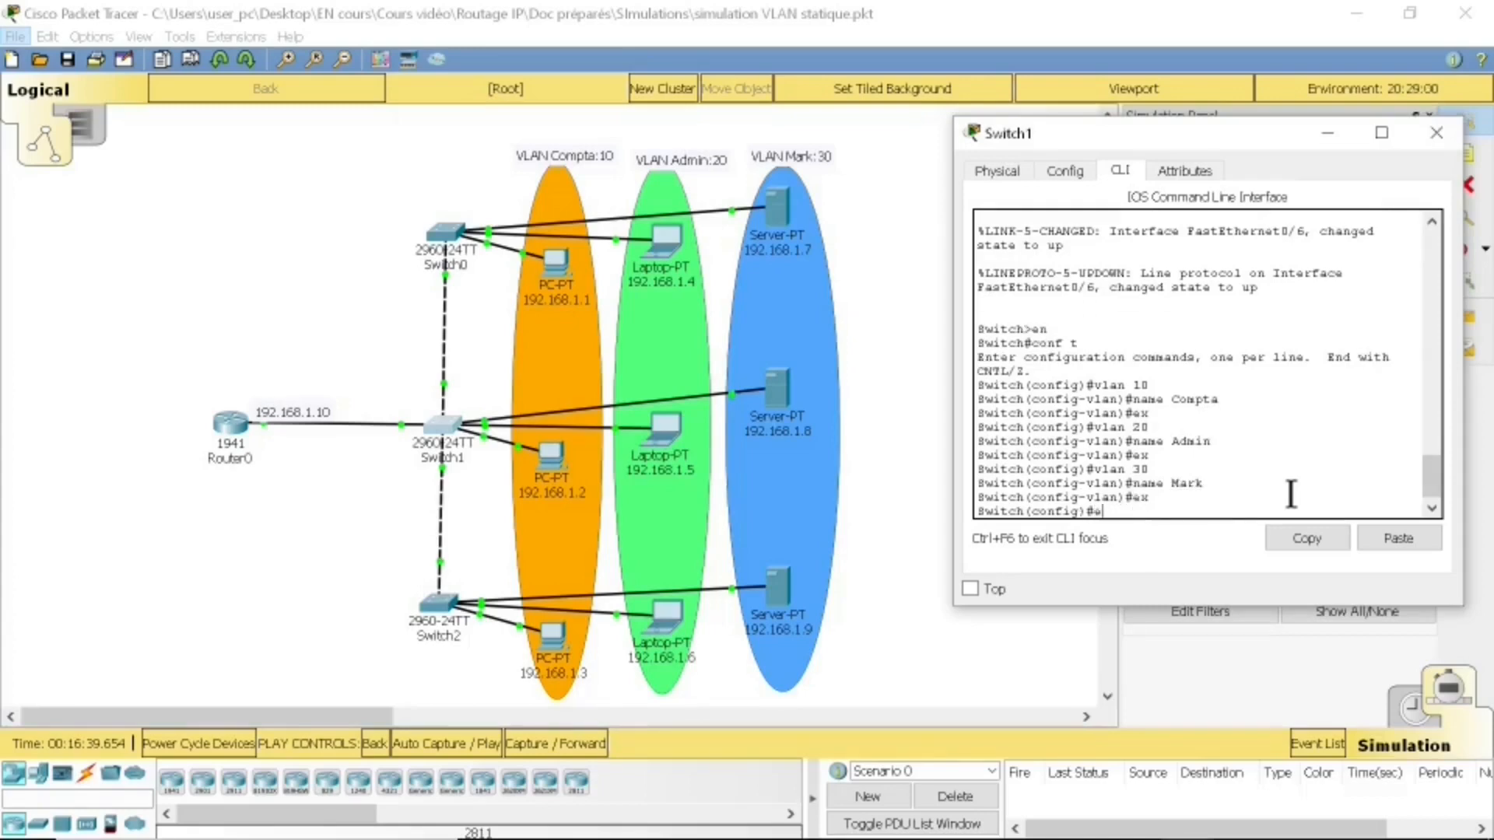
key(Return)
text(sh)
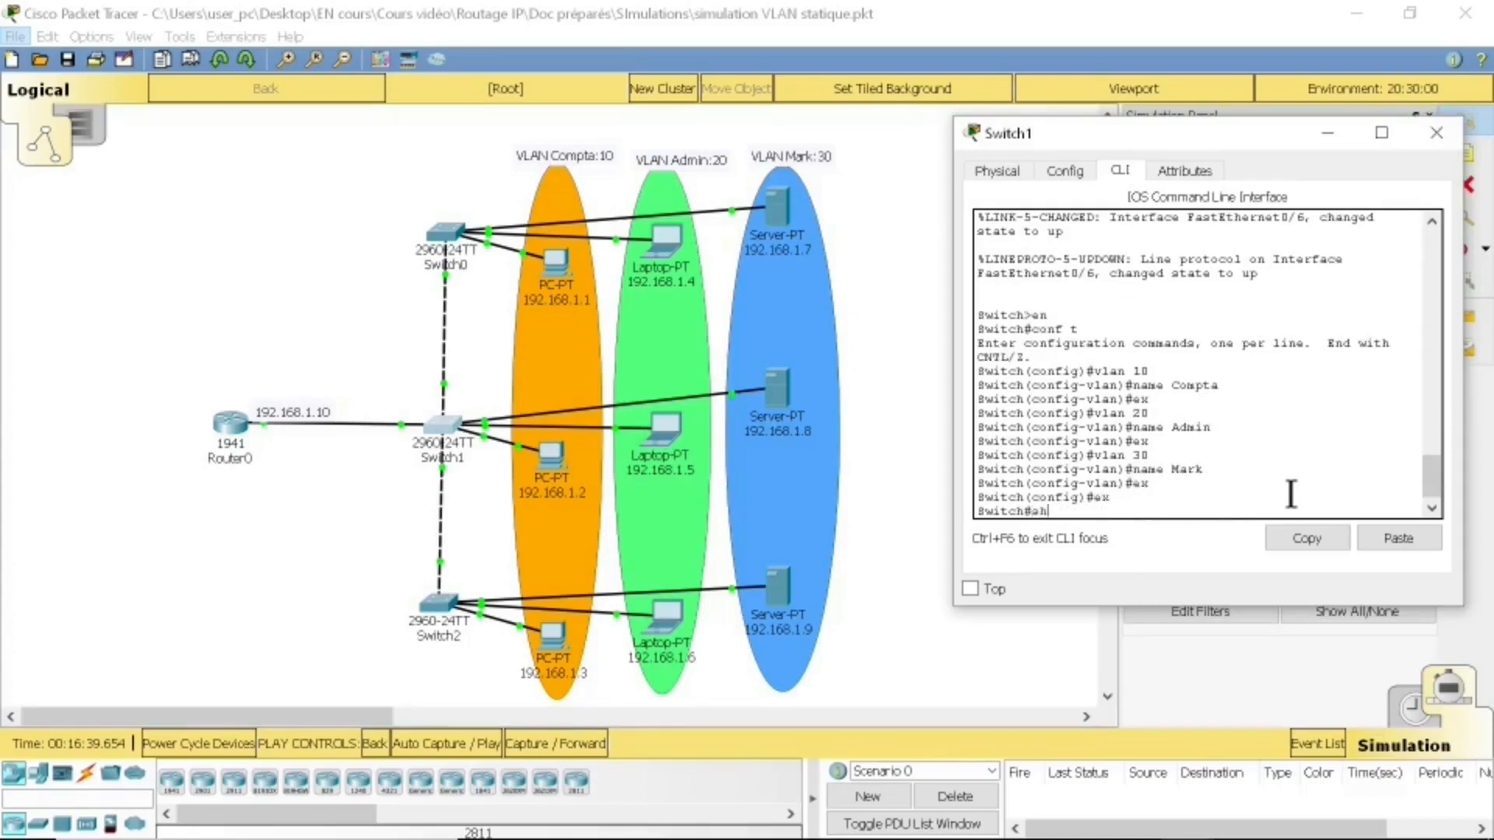
text(ow vlan)
key(Return)
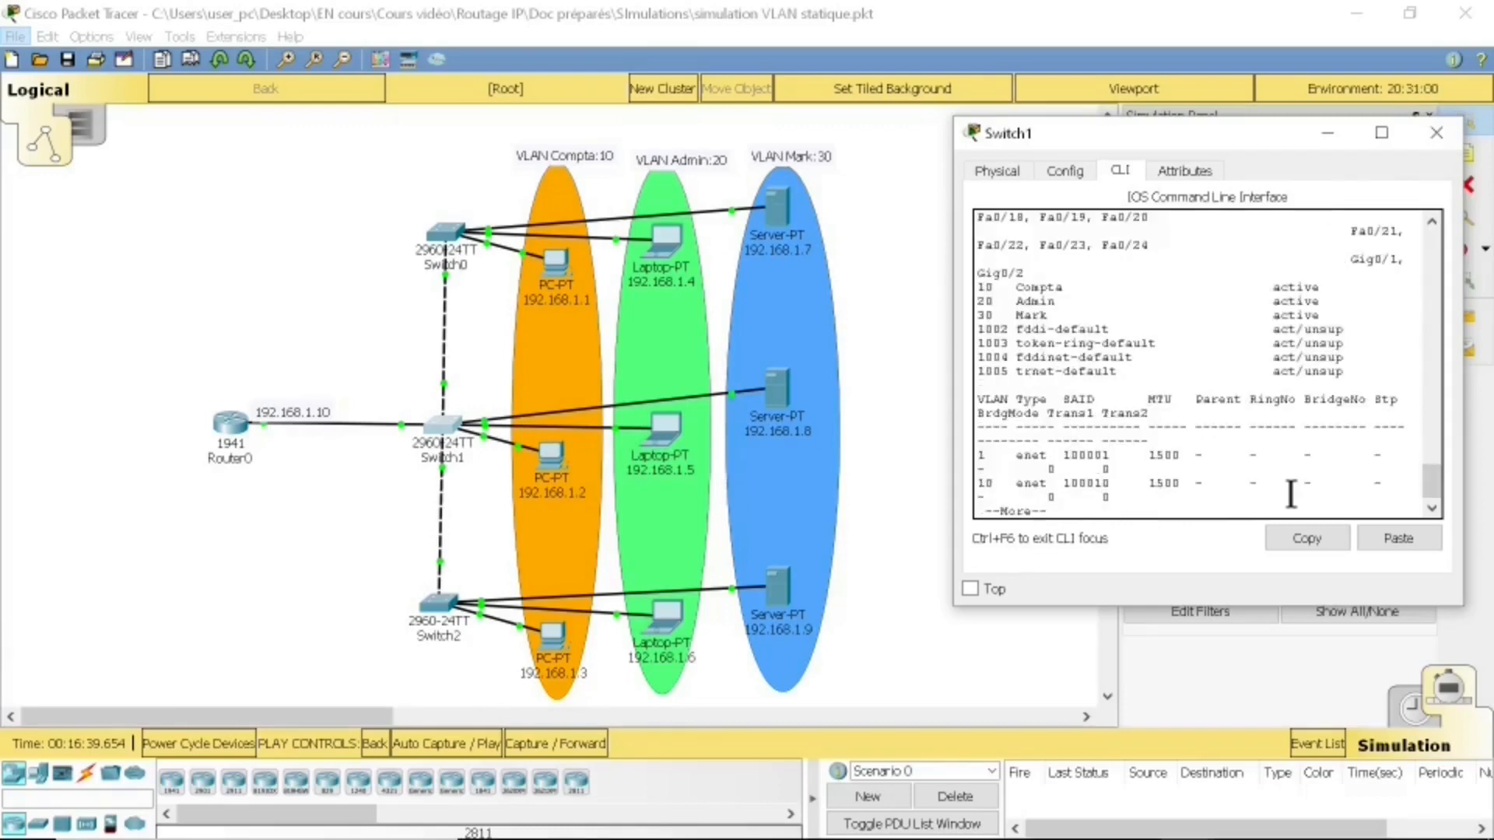
click(1383, 133)
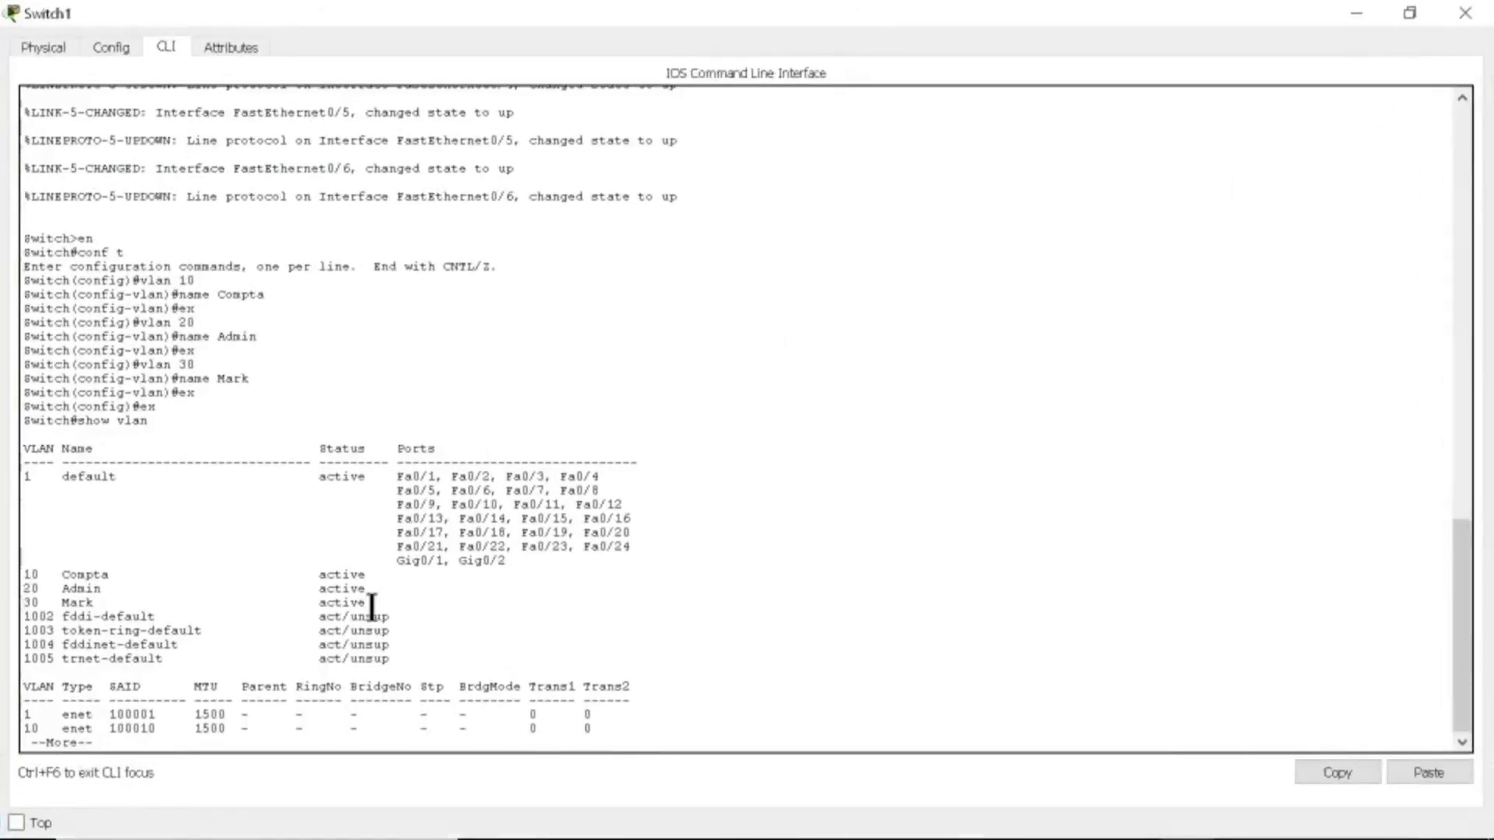
Step: Examine the numbers and names of VLANs Compta, Admin and Mark in Switch1's VLAN table, and close the window
drag(365, 604, 70, 591)
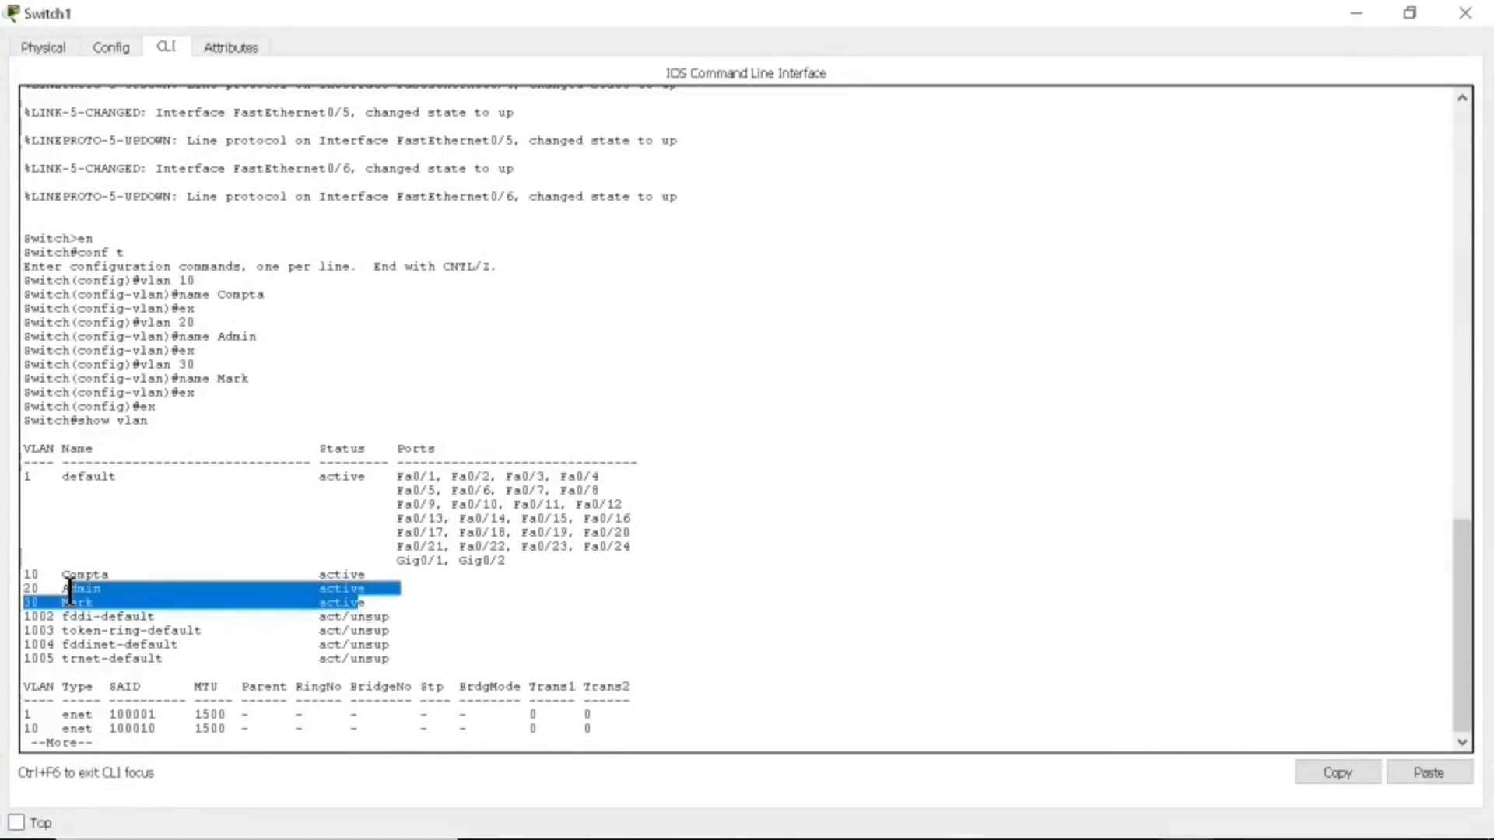
double_click(87, 577)
click(33, 588)
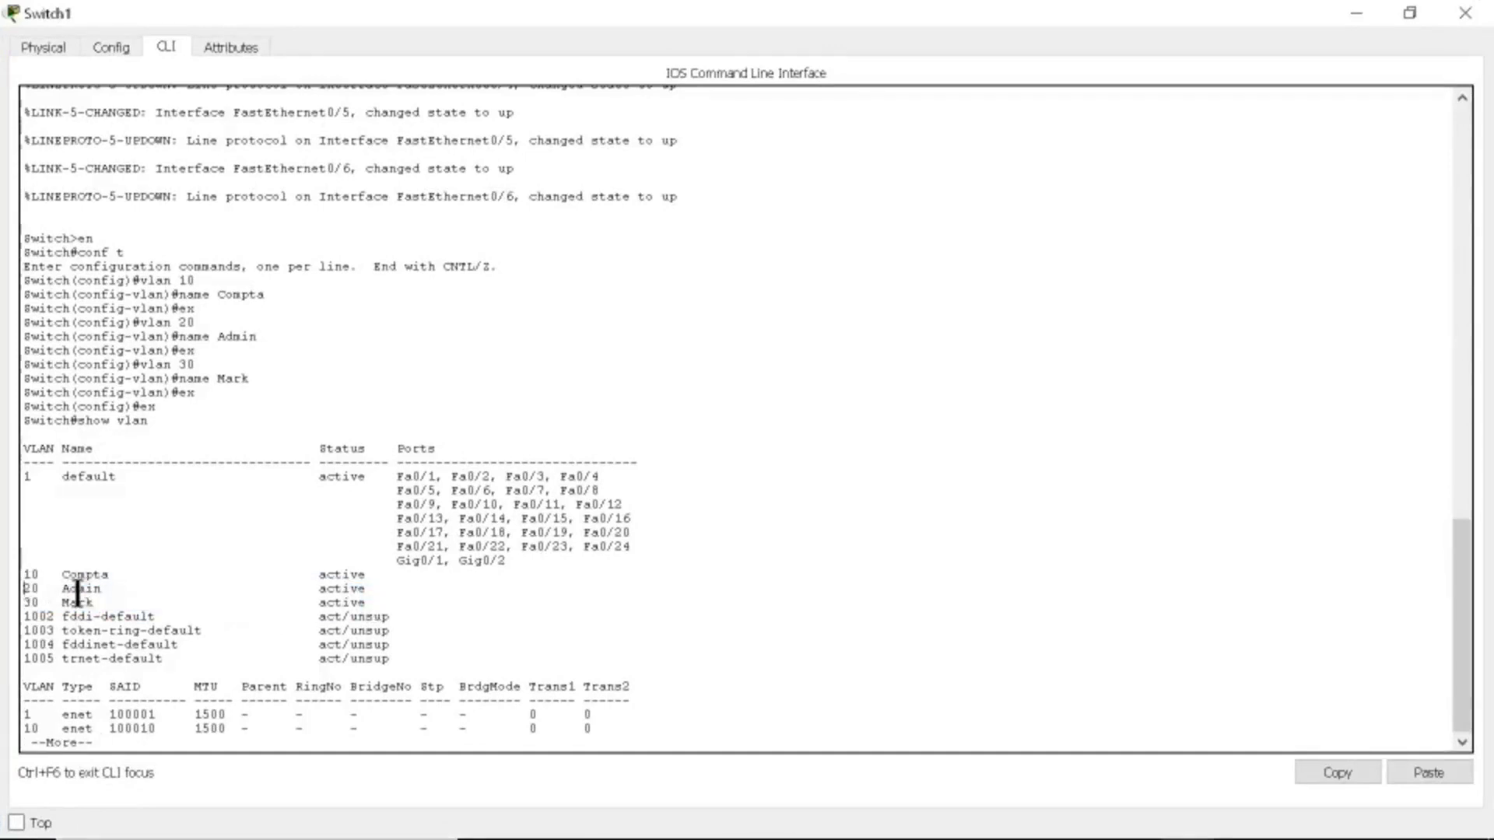
double_click(80, 589)
click(41, 601)
double_click(74, 604)
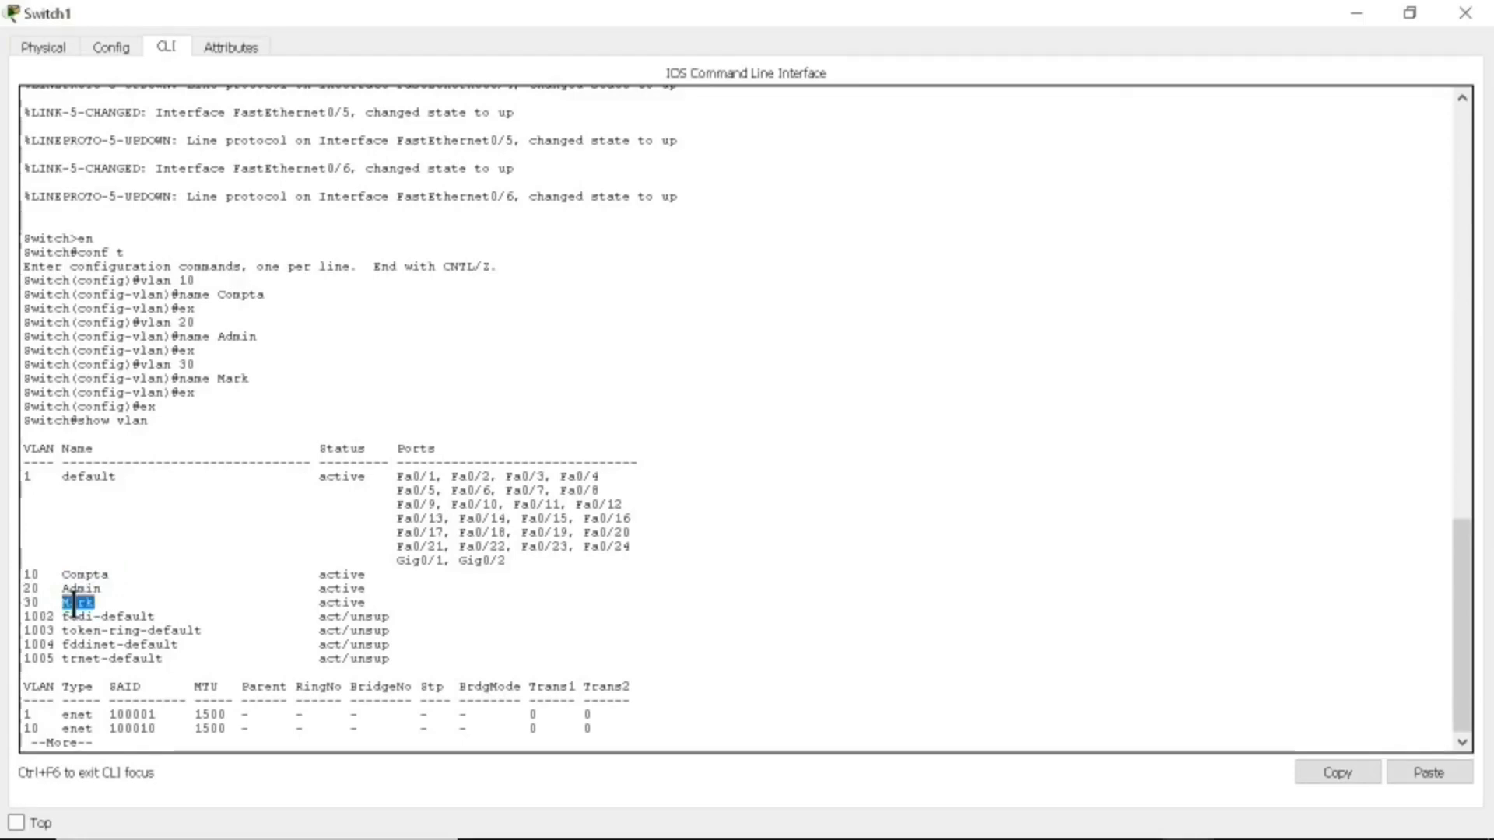
click(1461, 19)
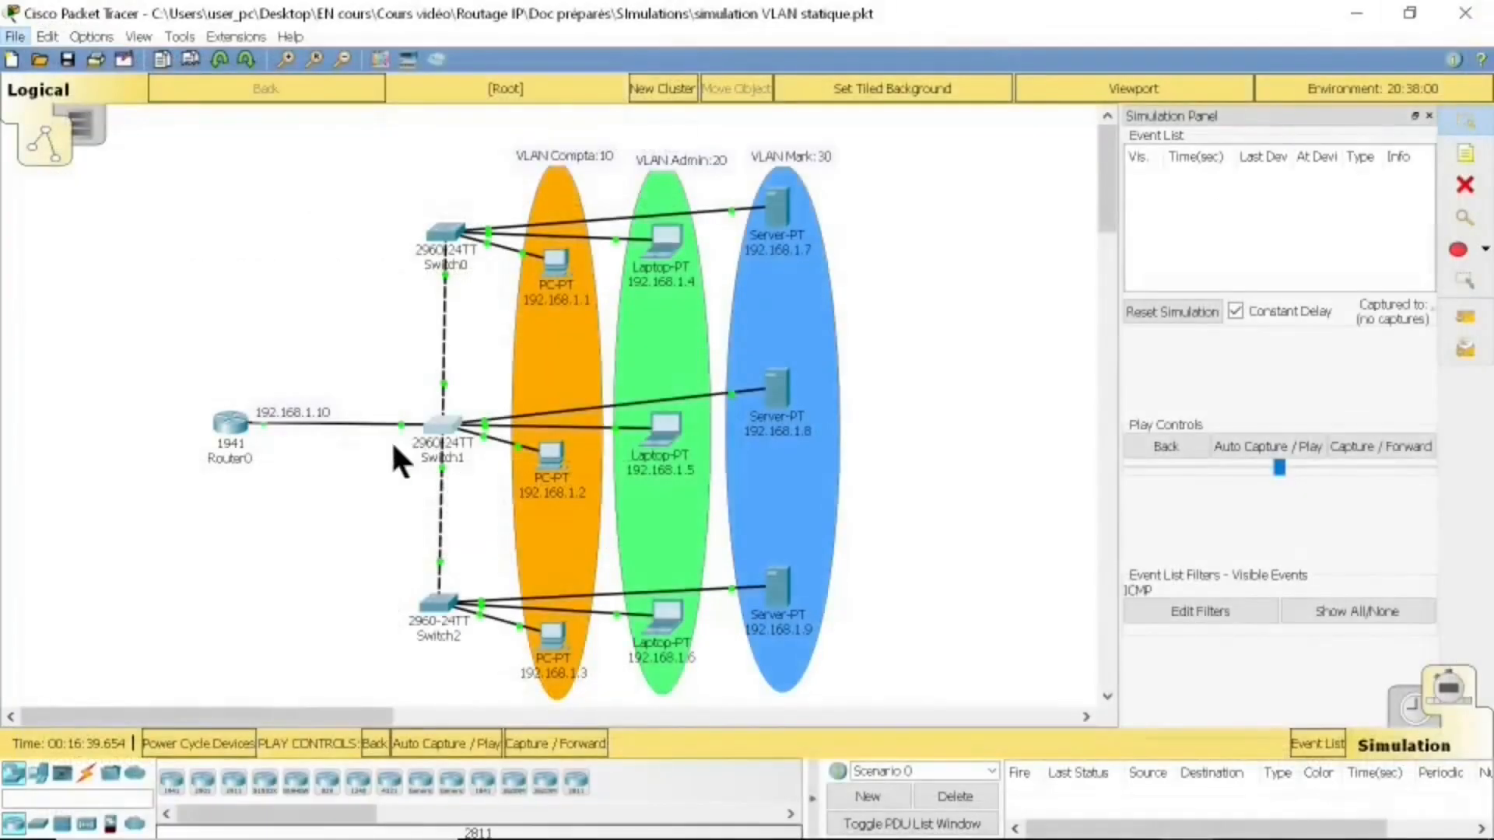
Step: Open Switch2's command-line interface in a maximized window and enter global configuration mode with "en" and "conf t"
click(436, 603)
click(658, 212)
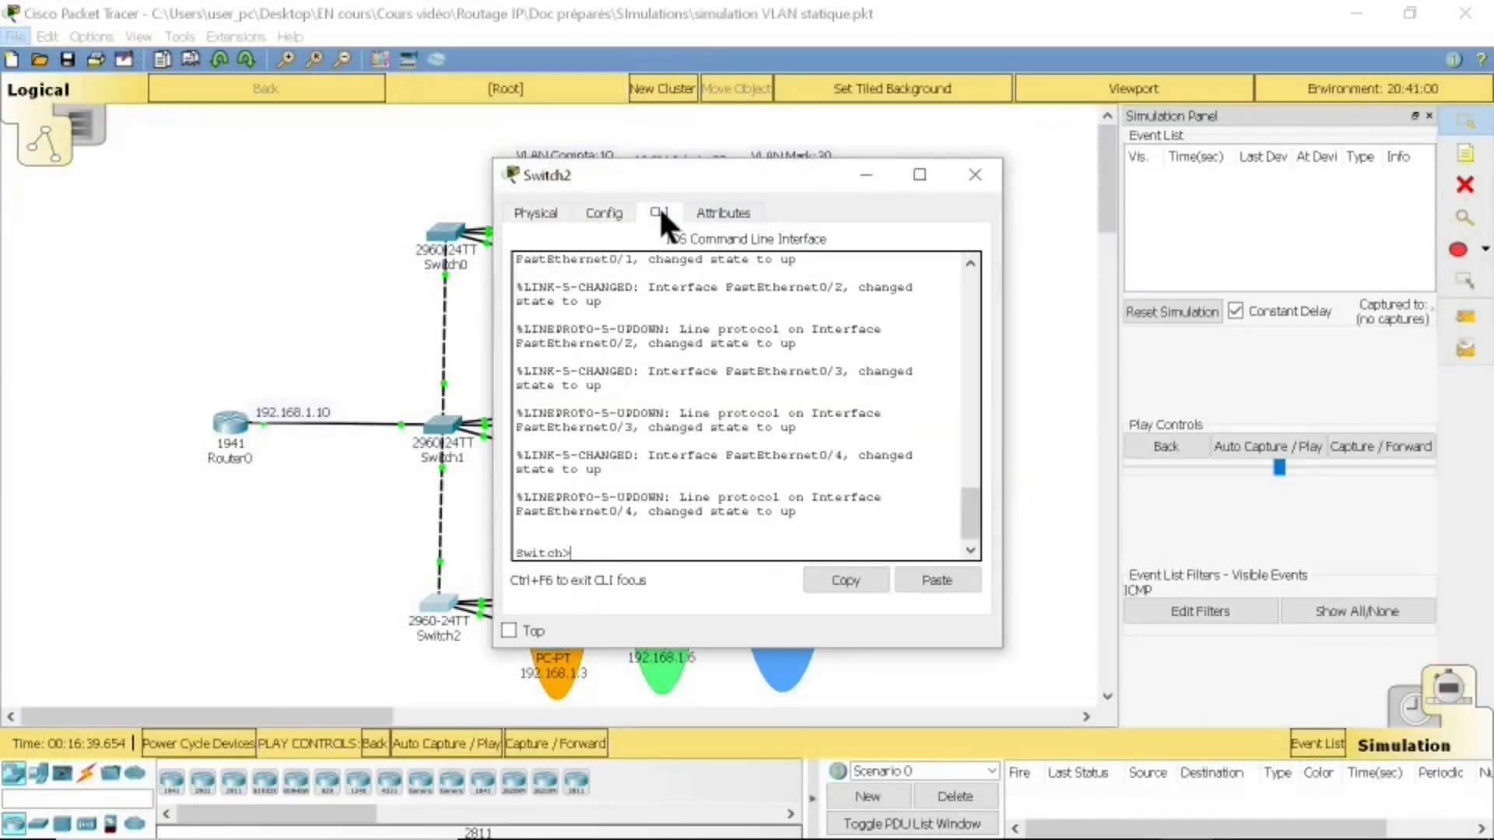
click(918, 178)
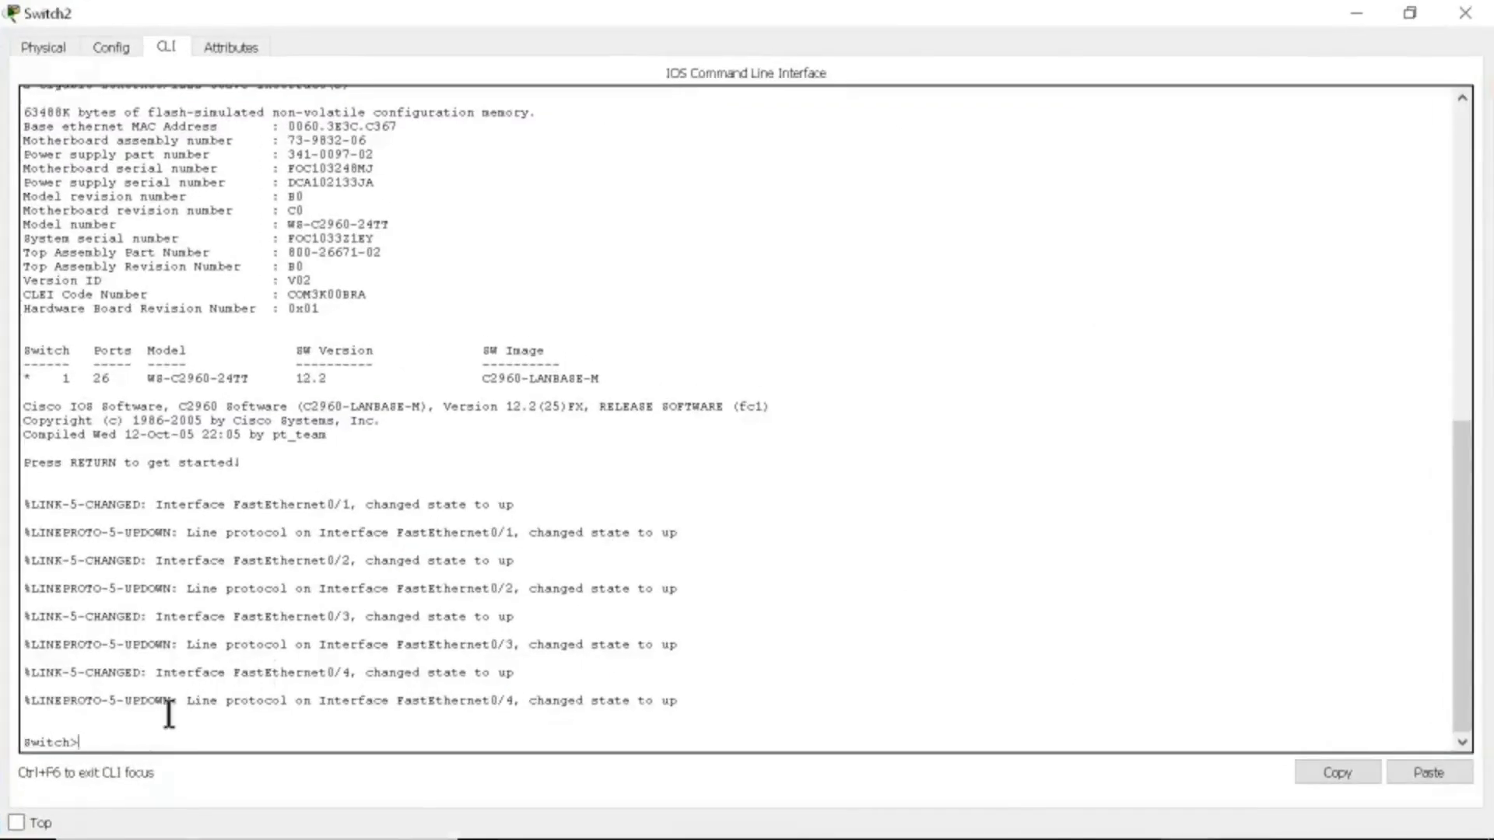
text(en)
key(Return)
text(ch#c)
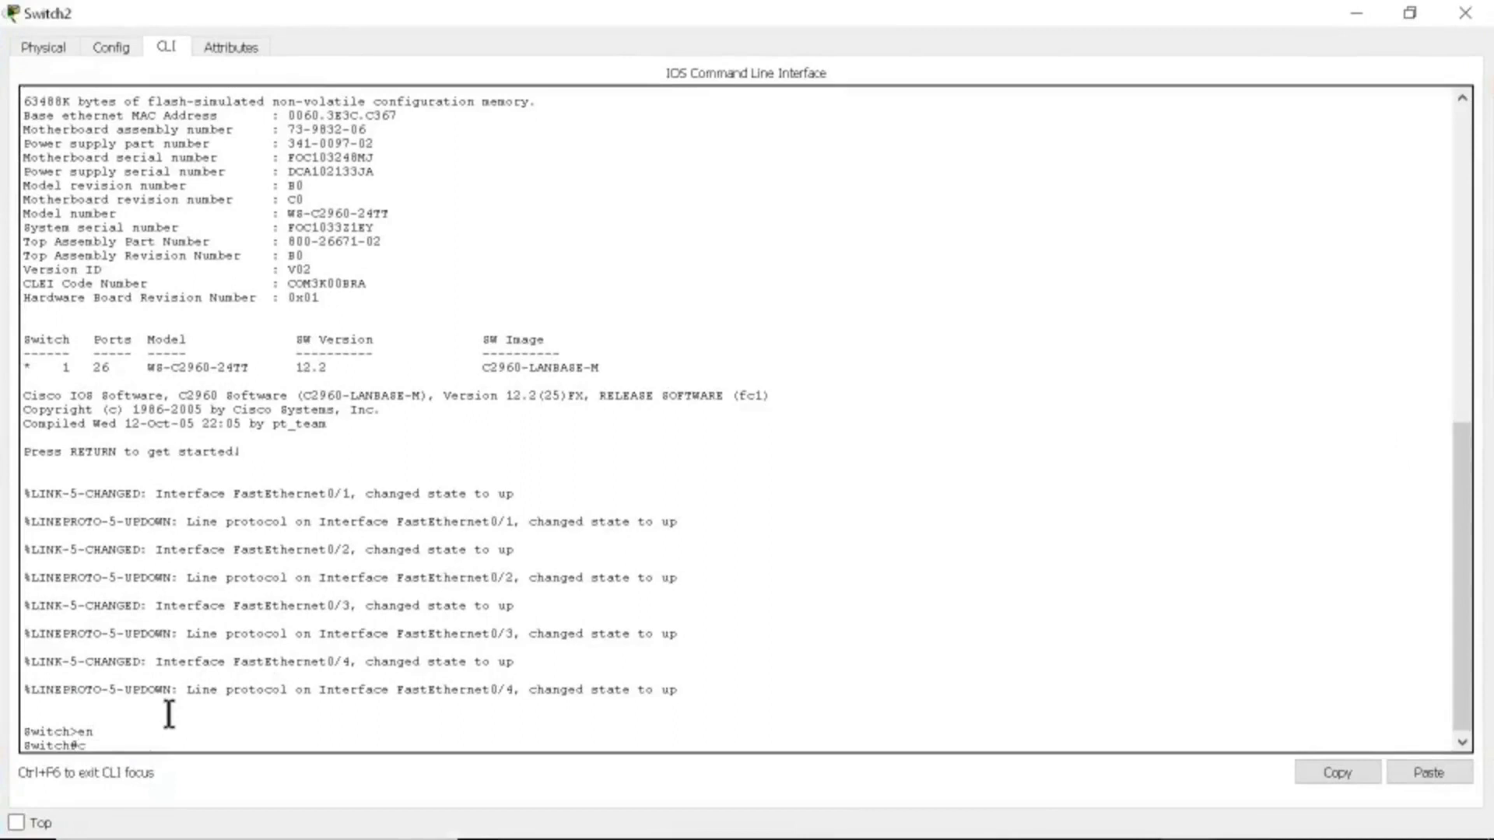
text(onf t)
key(Return)
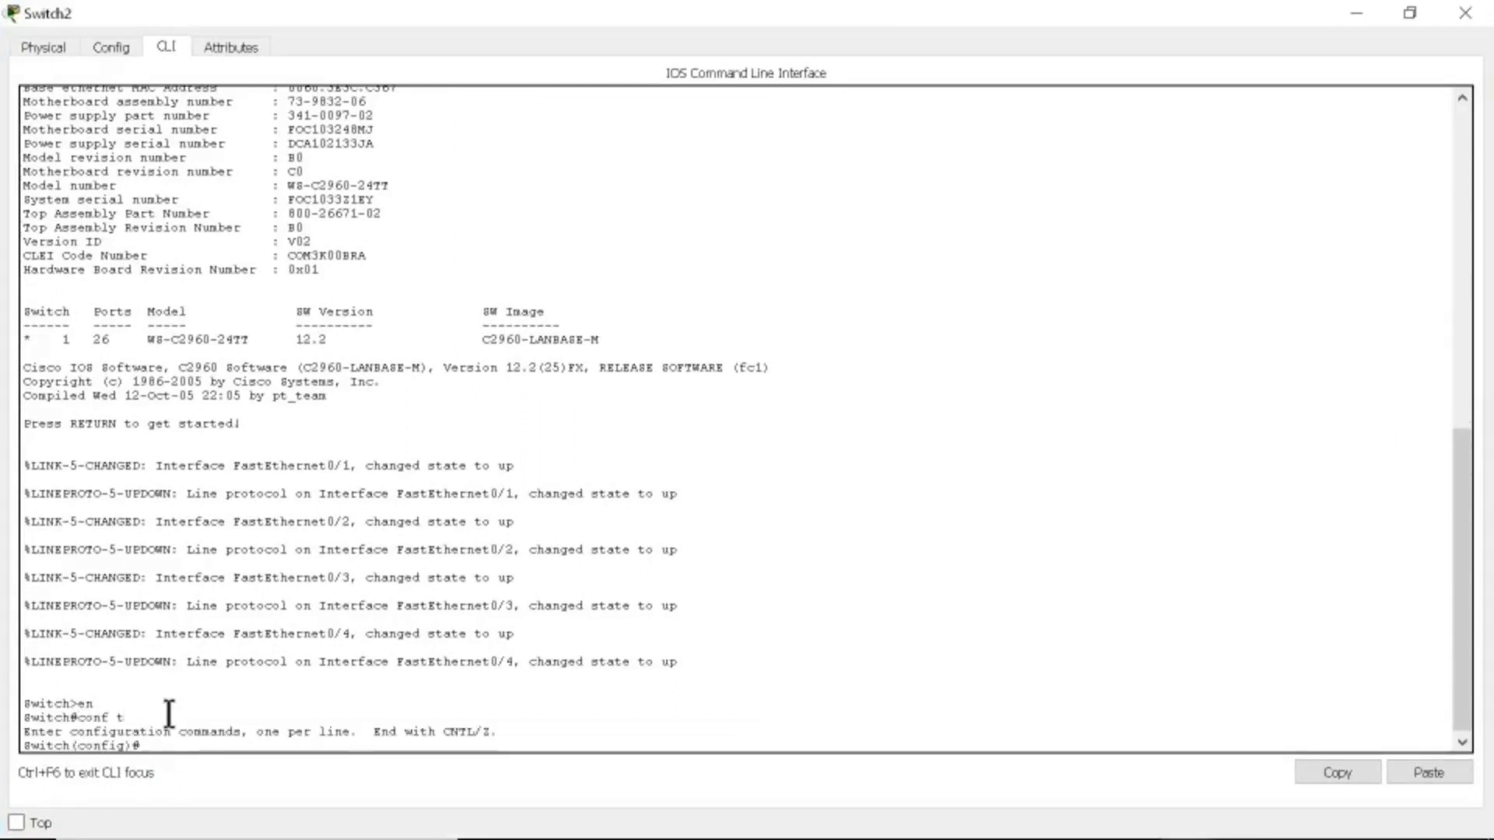
Step: Create VLAN 10 on Switch2 with the name Compta, uncovering the topology's VLAN labels, and return to global configuration mode with "ex"
text(vlan 10)
key(Return)
text(name)
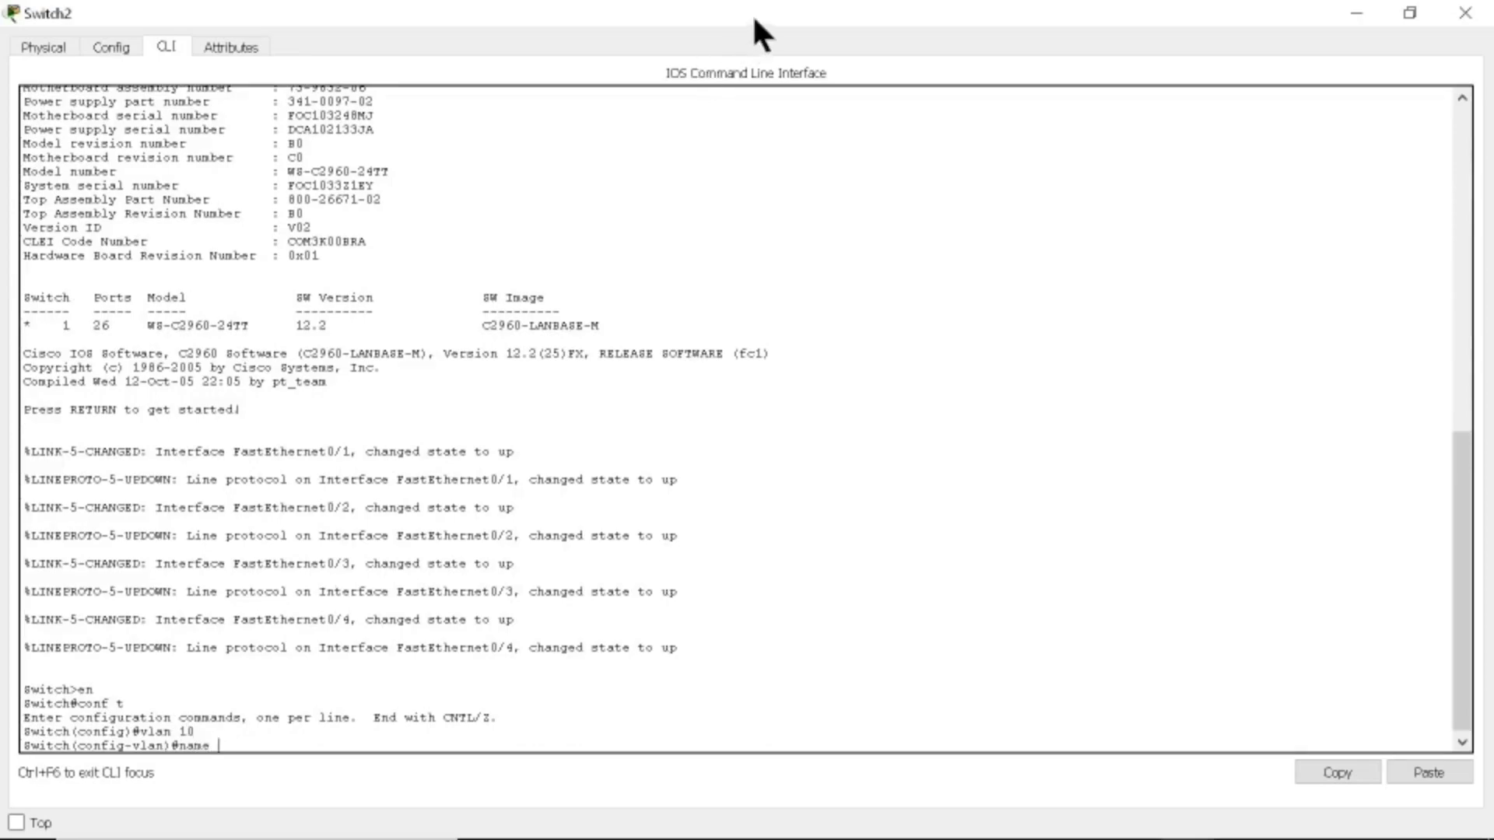
drag(752, 12, 1097, 64)
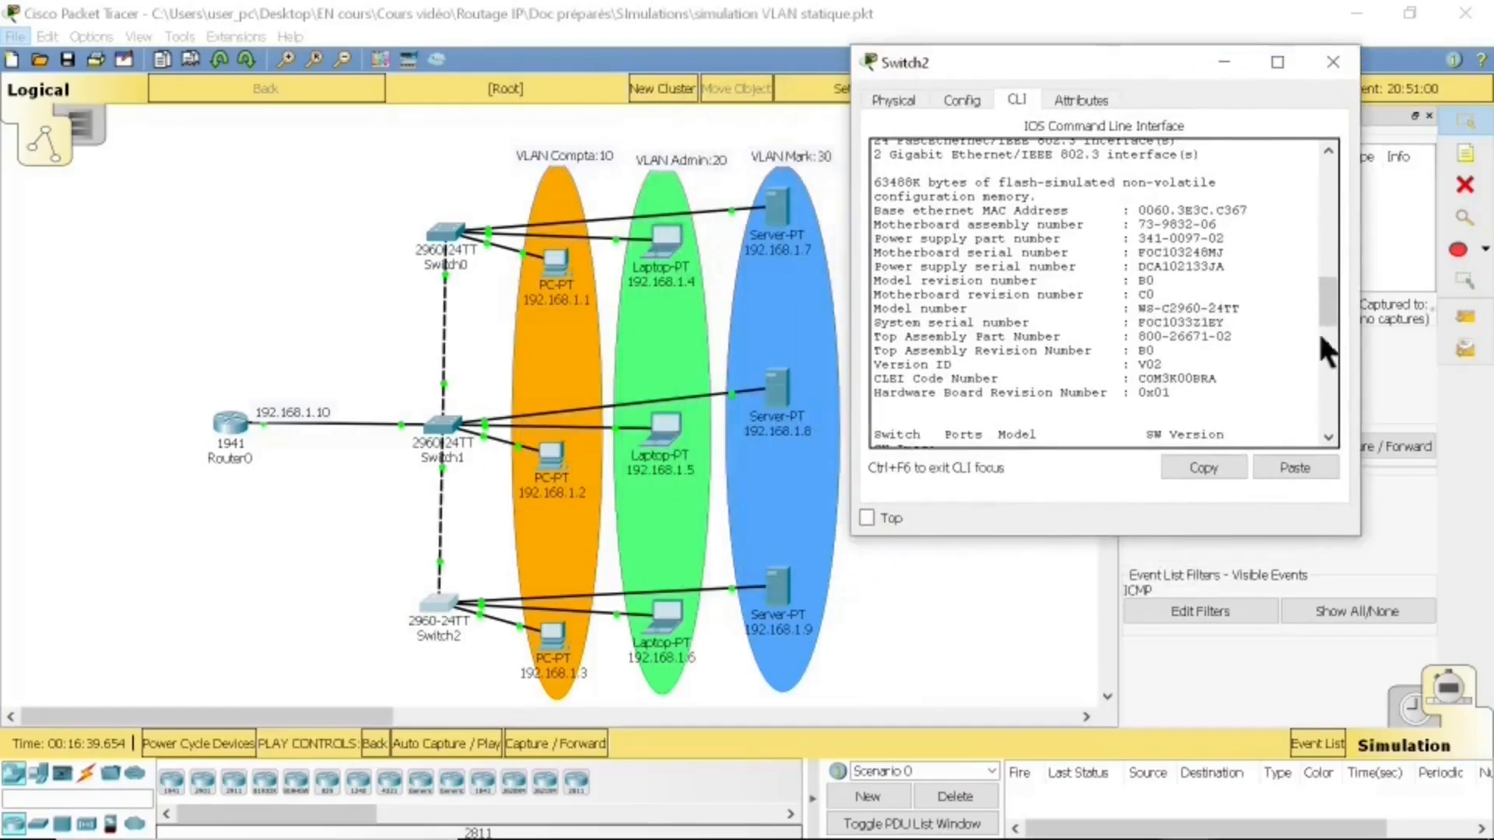
drag(1332, 316, 1328, 446)
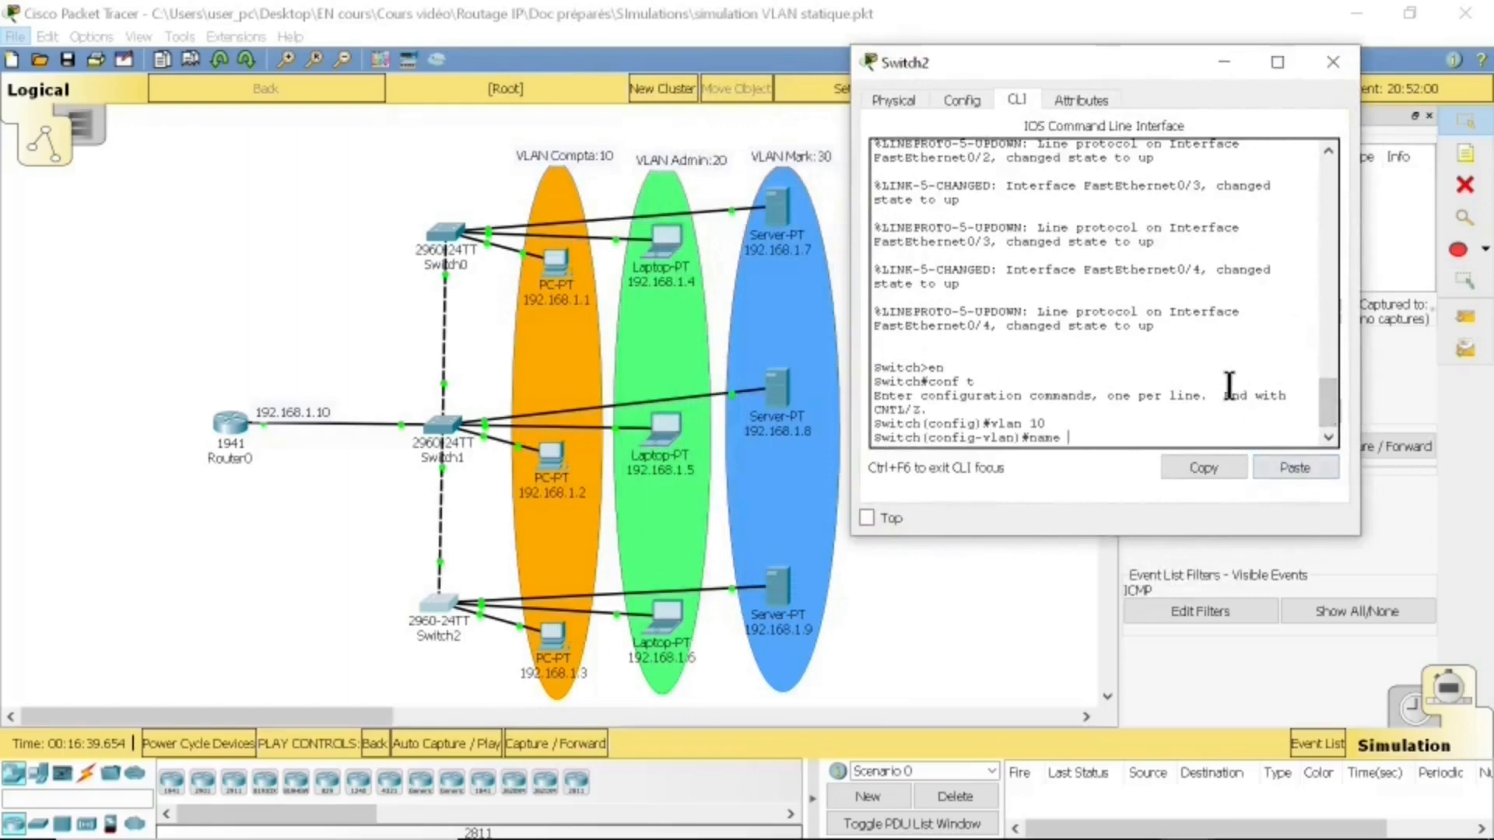
text(compta)
key(Return)
text(ex)
key(Return)
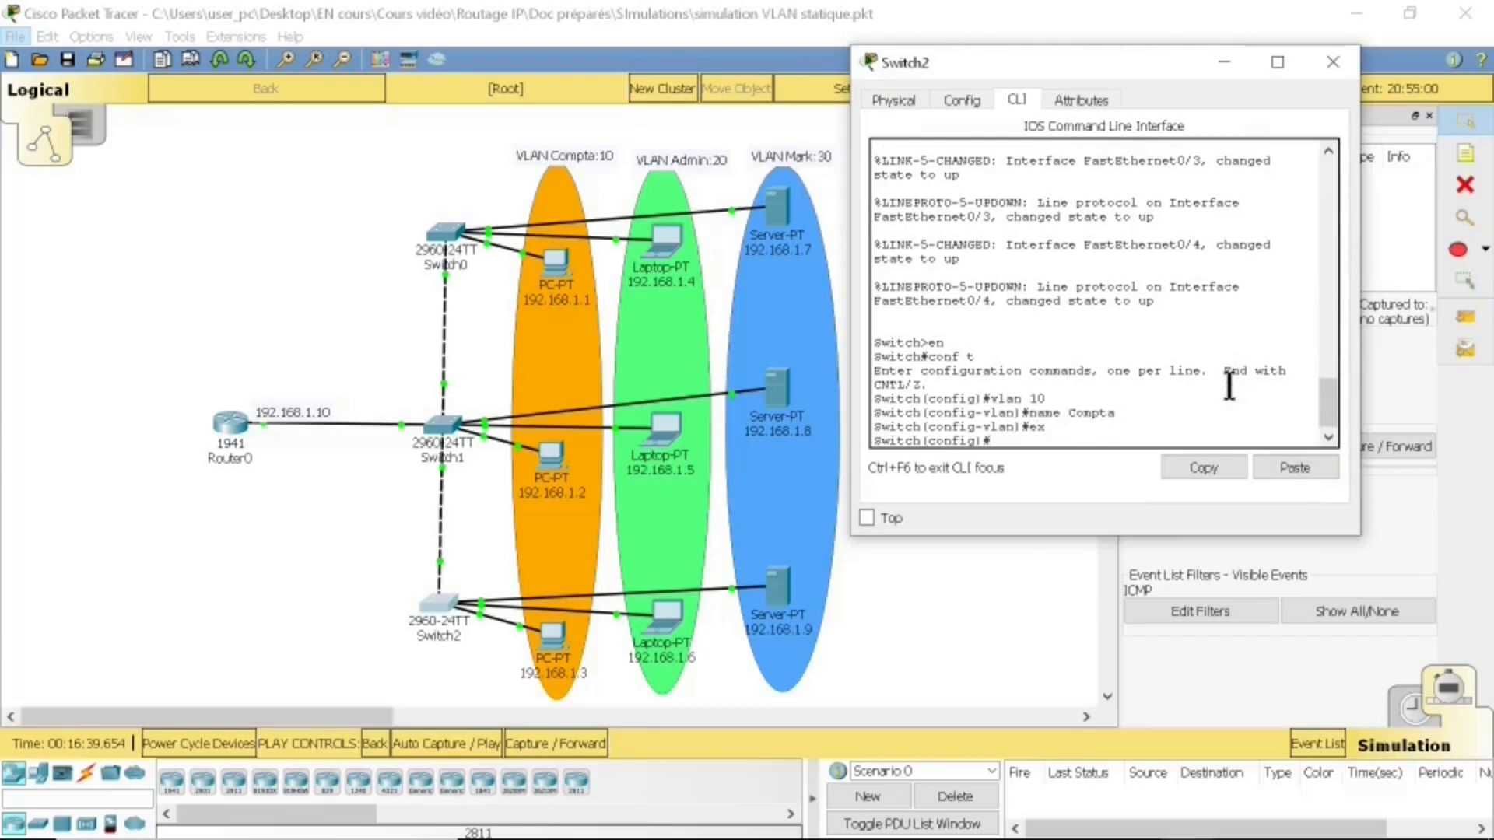
Step: Create VLAN 20 on Switch2 with the name Admin and return to global configuration mode with "ex"
text(vlan 20)
key(Return)
text(name)
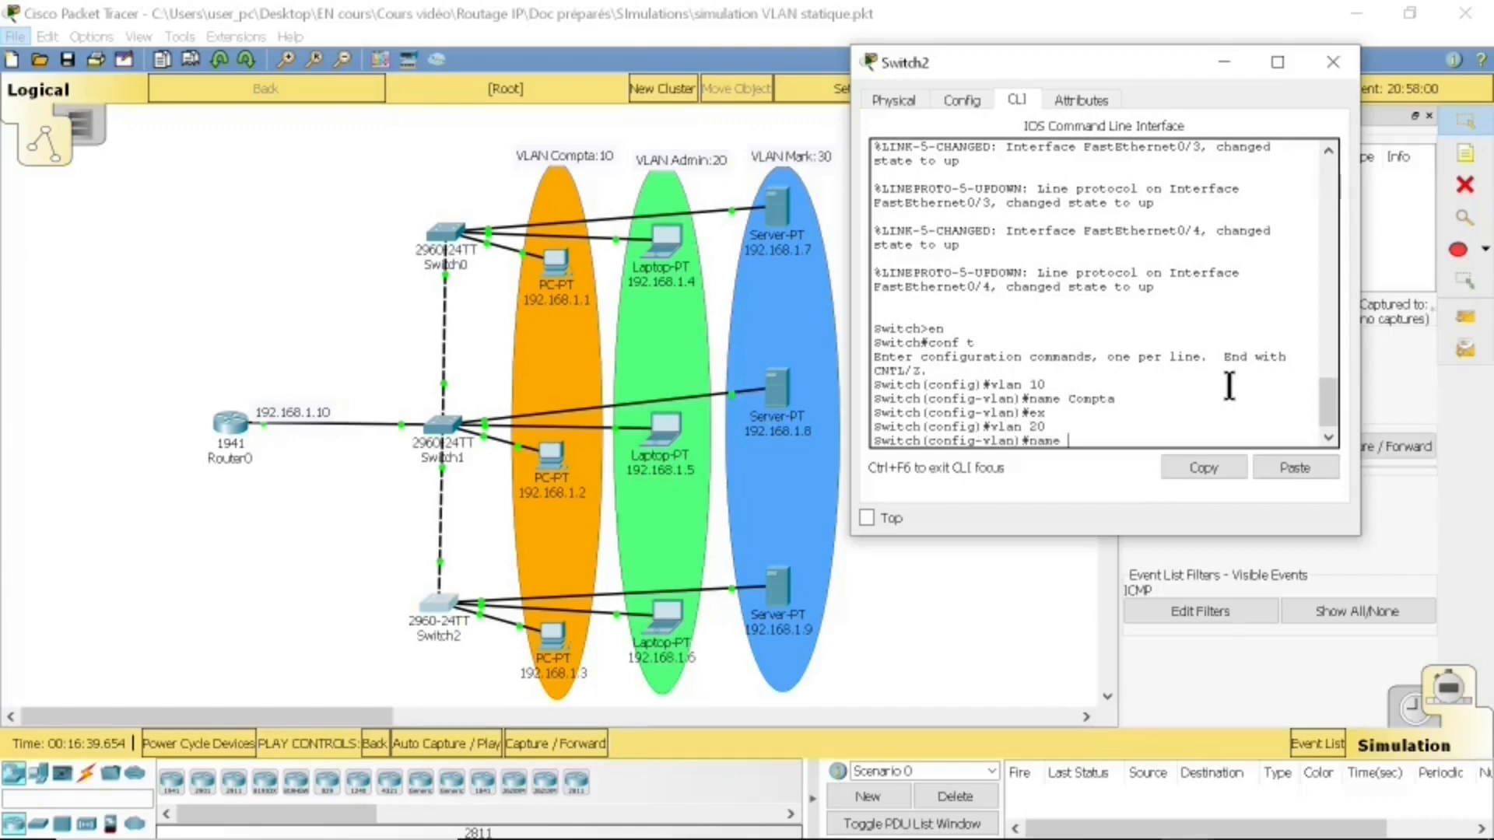
text( Admin)
key(Return)
text(ex)
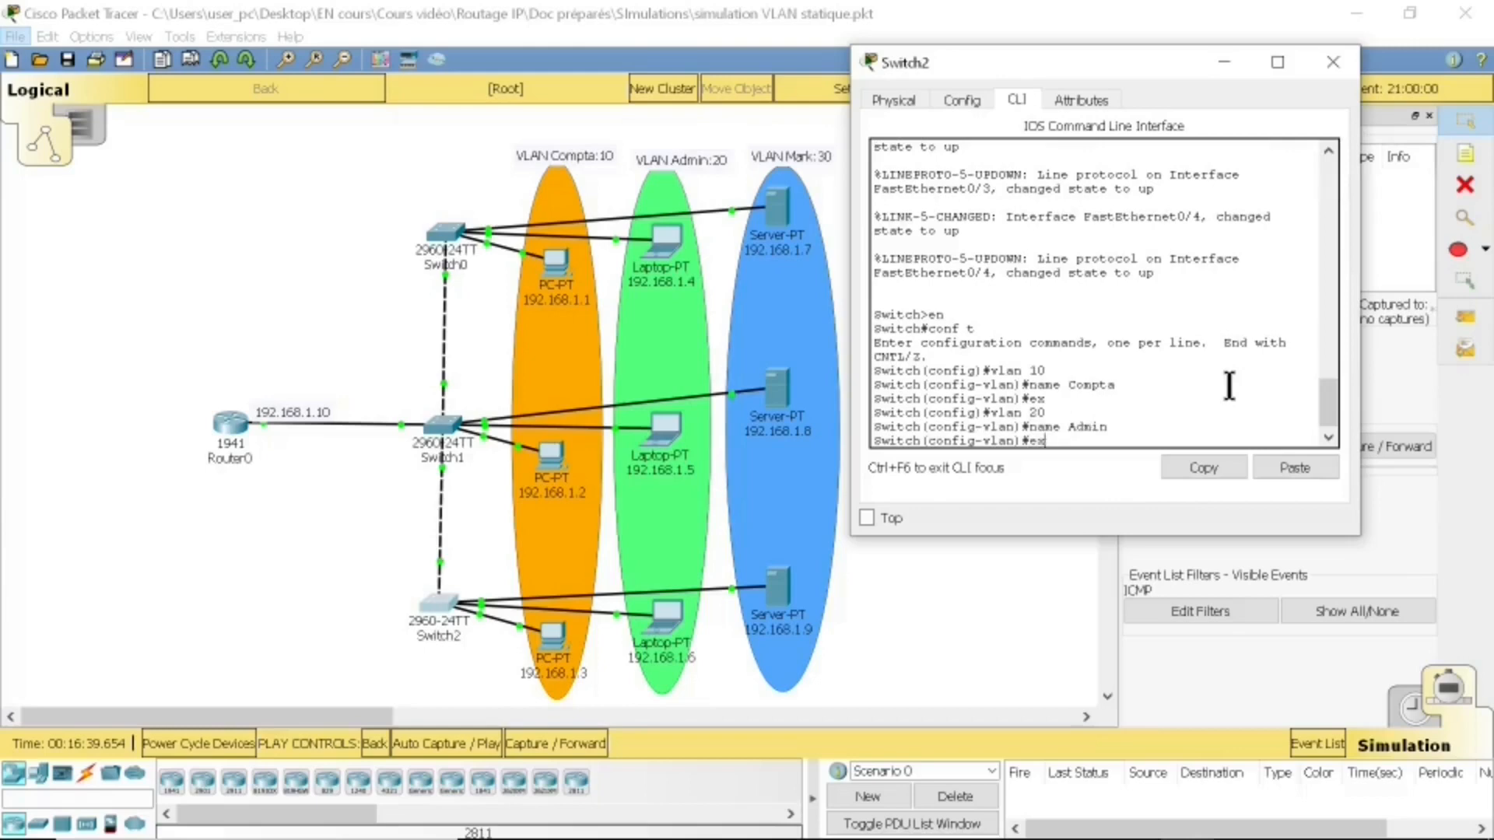
key(Return)
Step: Create VLAN 30 on Switch2 with the name Mark and return to global configuration mode with "ex"
text(vlan)
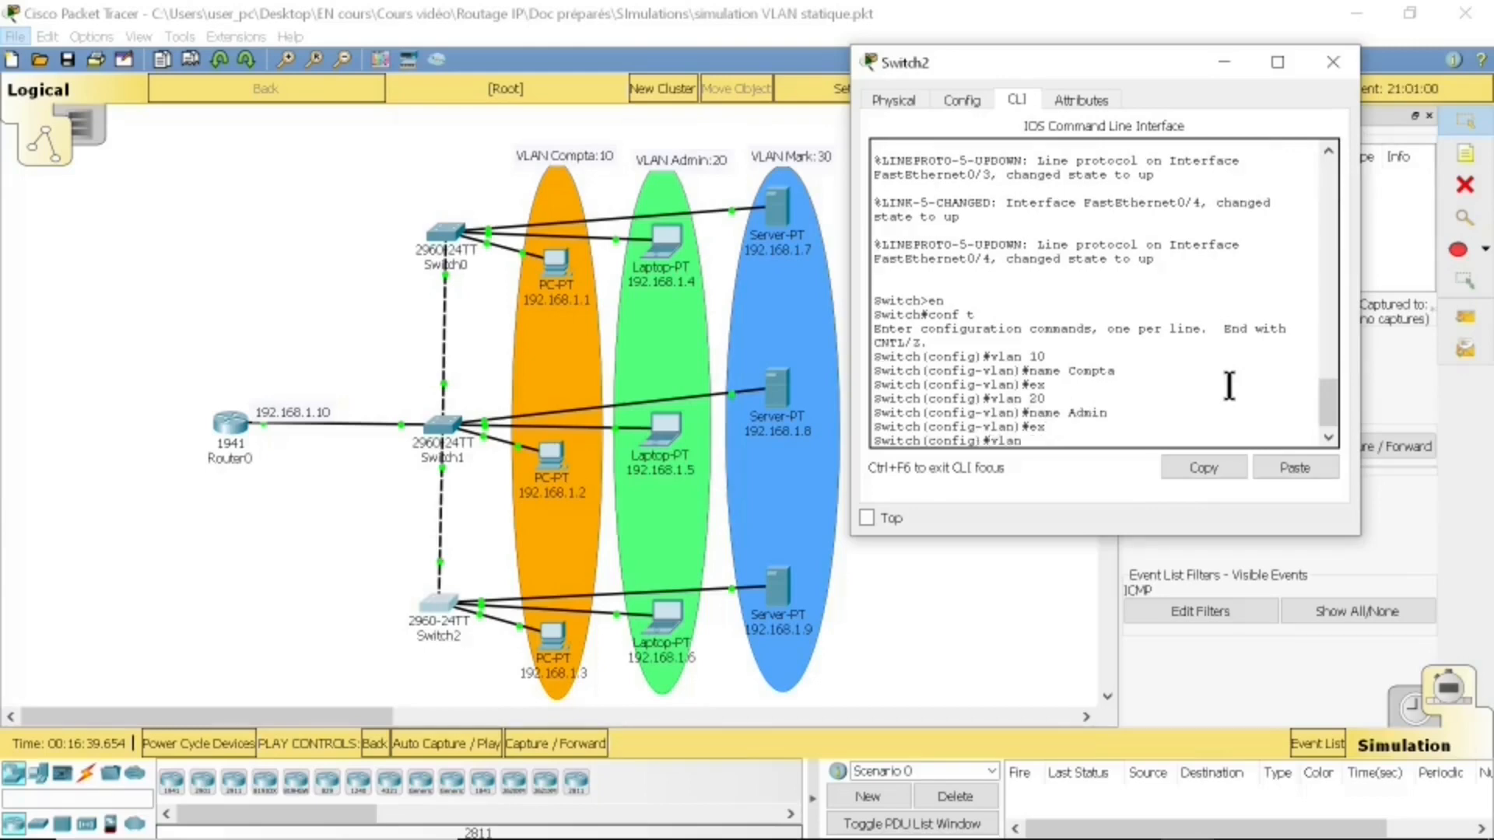
text( 30)
key(Return)
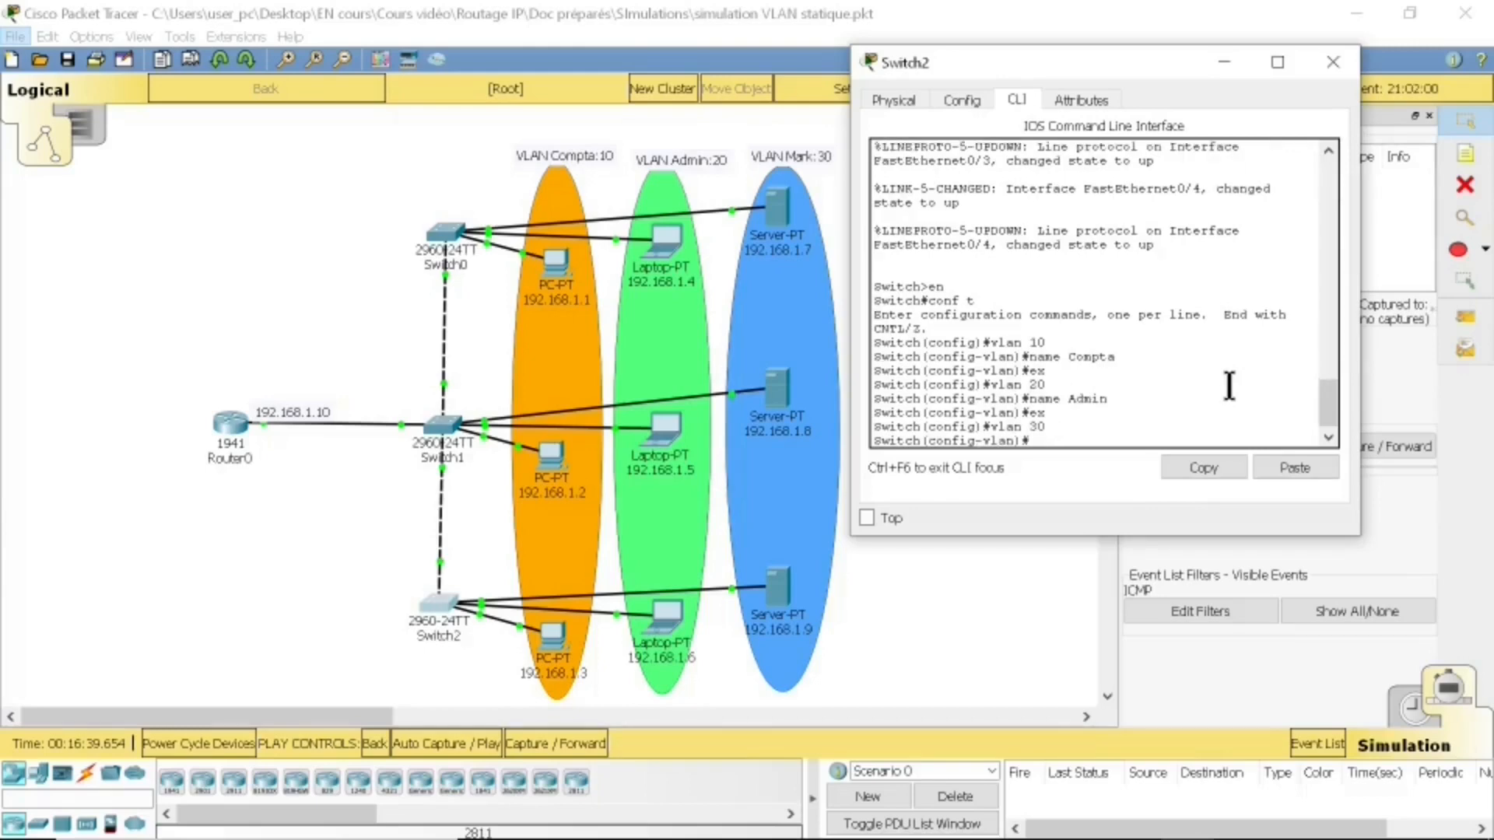
text(name Mark)
key(Return)
text(ex)
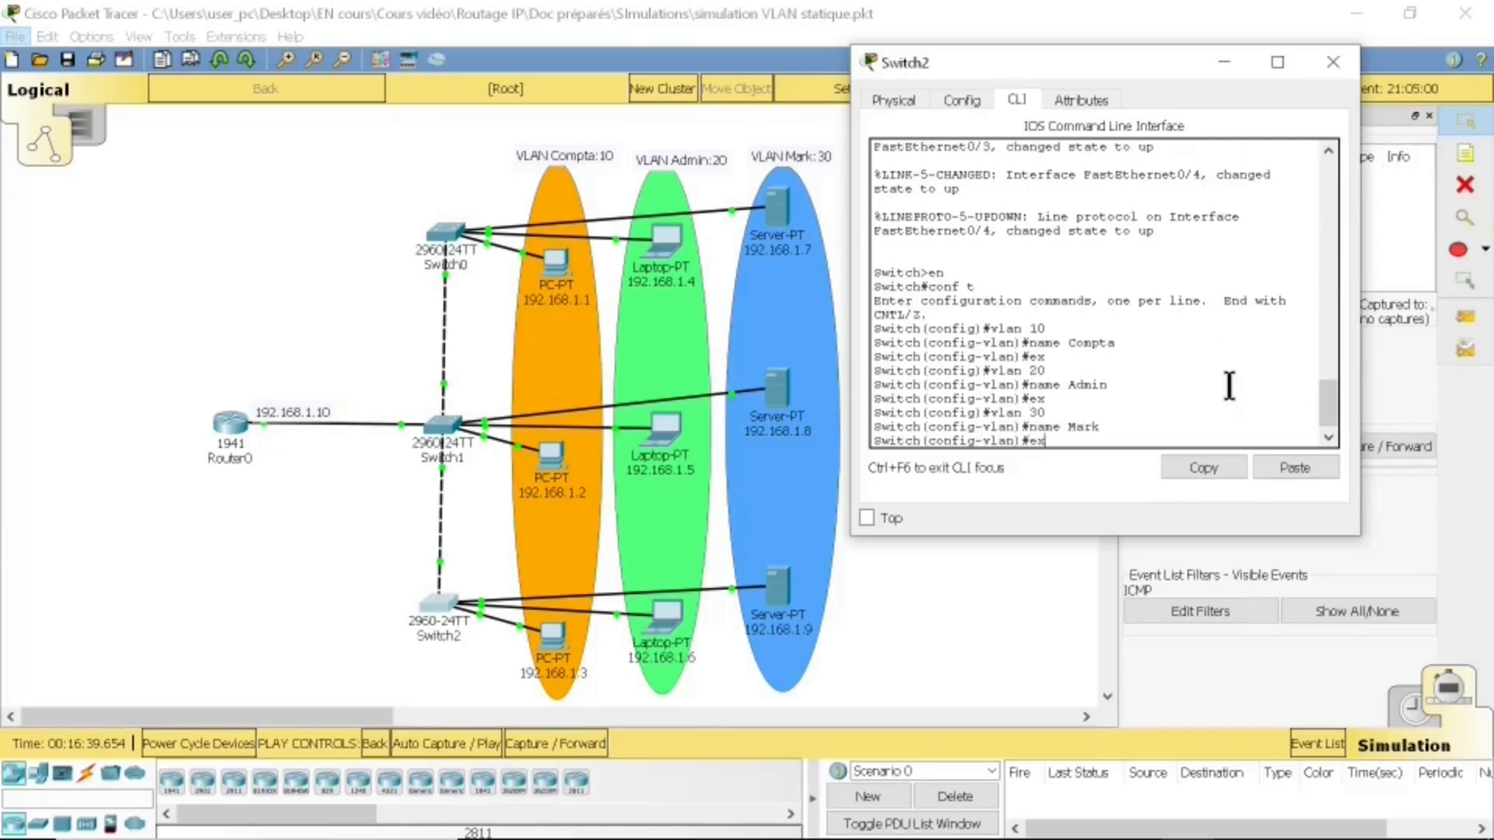
key(Return)
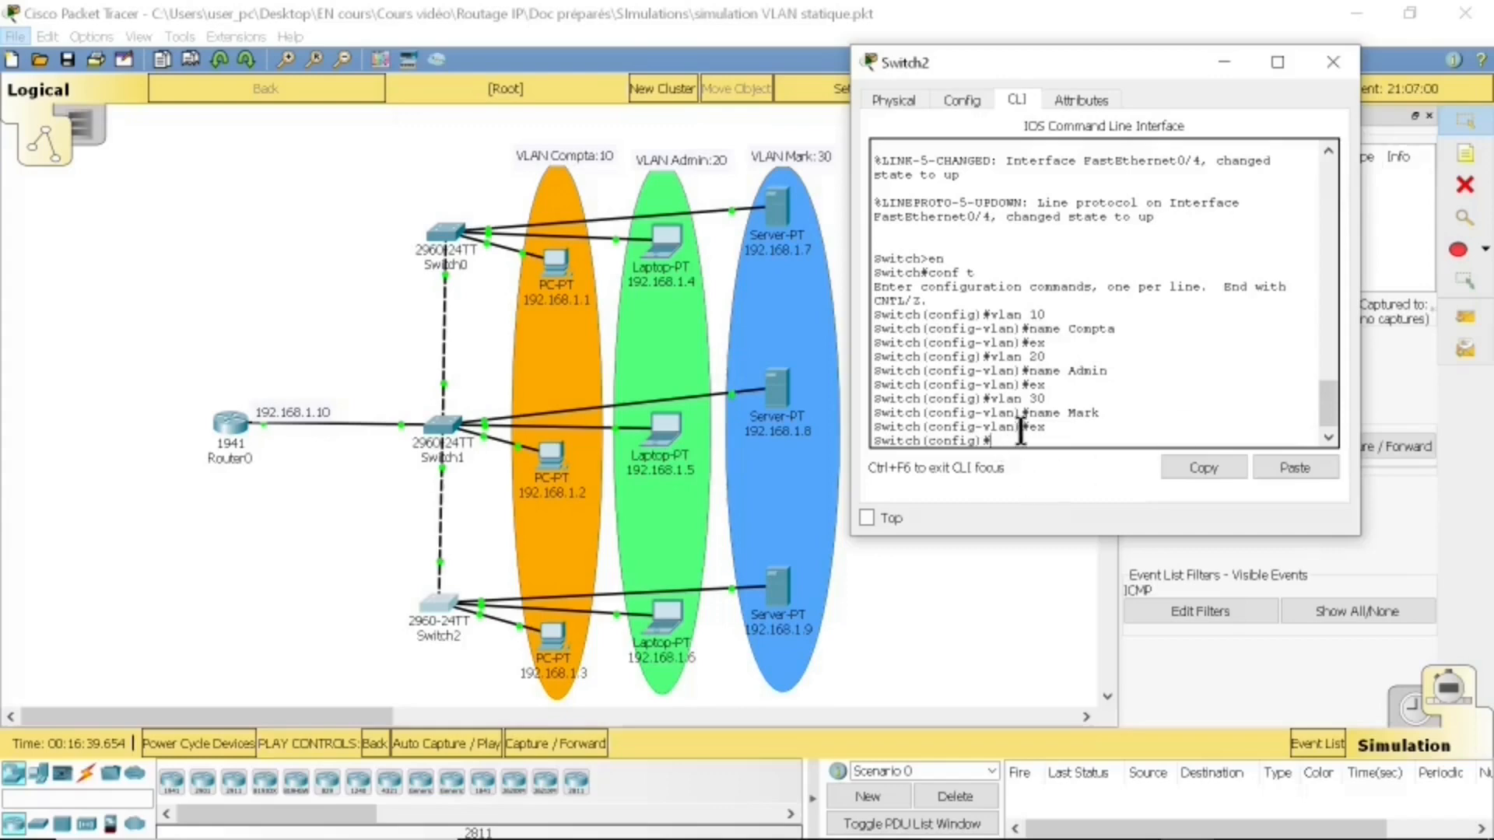
Step: Leave global configuration mode on Switch2 with "ex" and display its VLAN table with "show vlan" in a maximized window
text(ex)
key(Return)
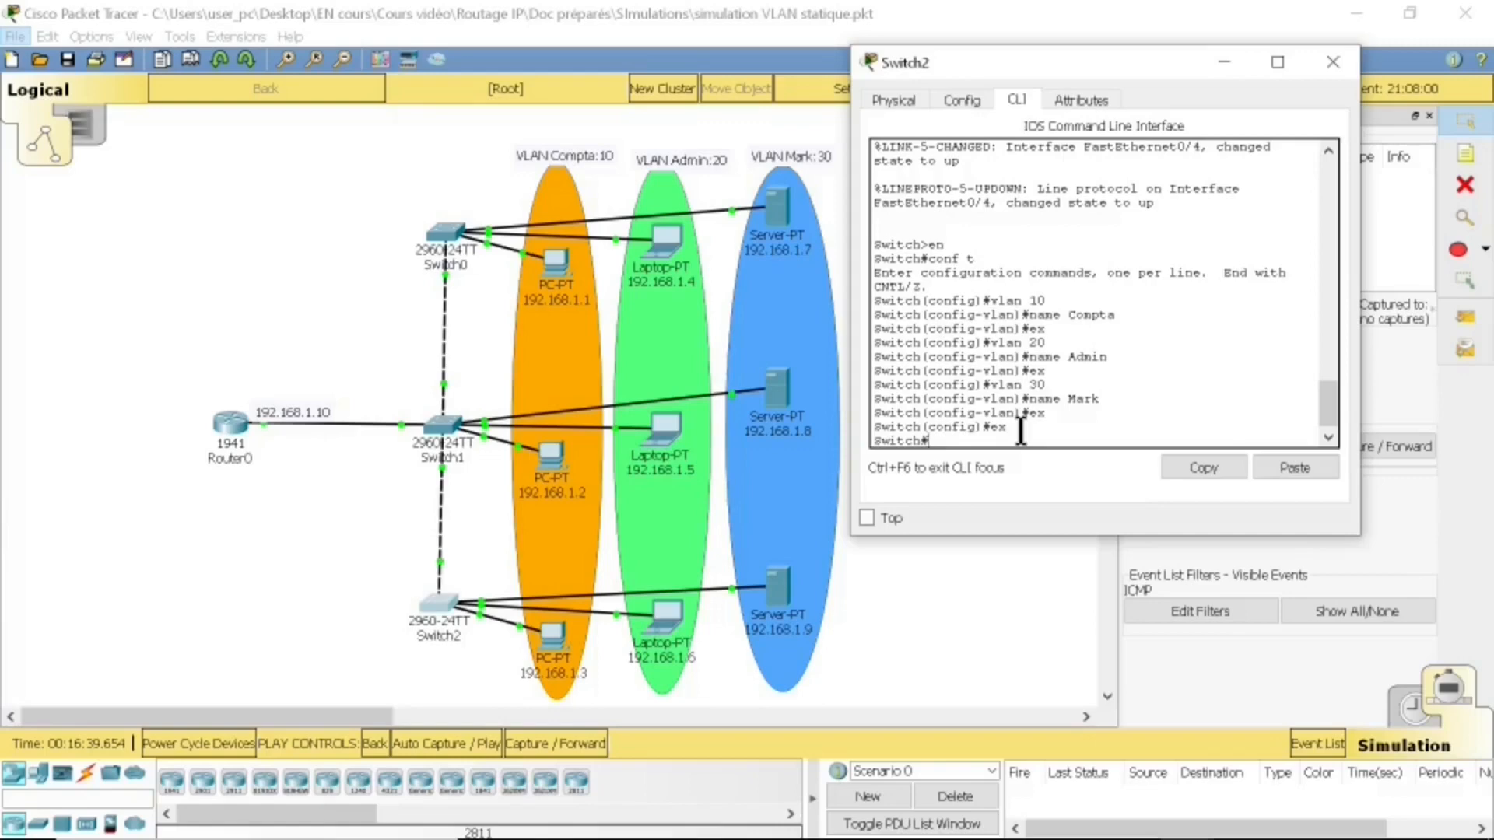
text(show vlan)
key(Return)
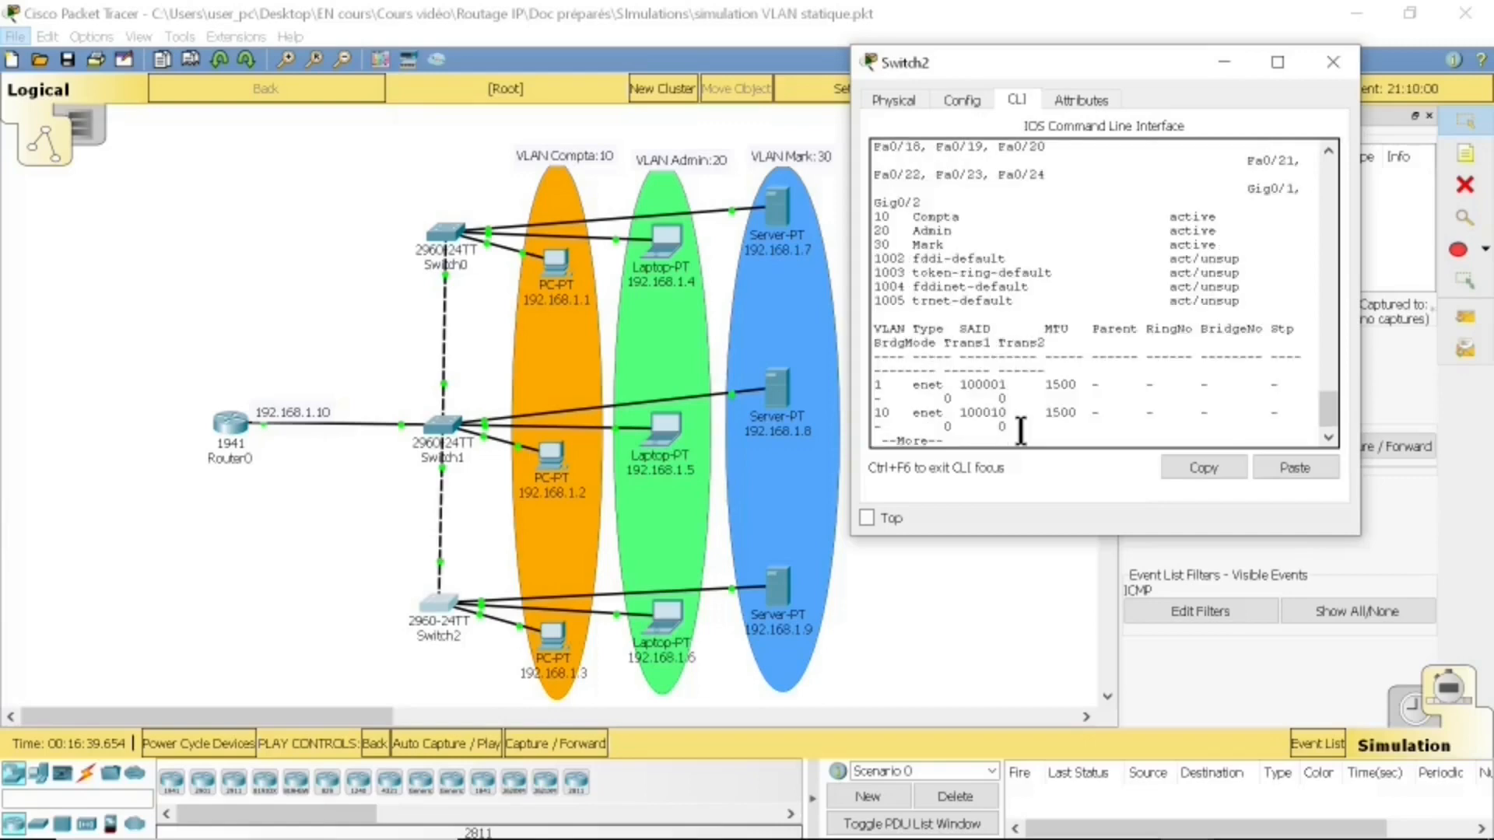
click(1276, 62)
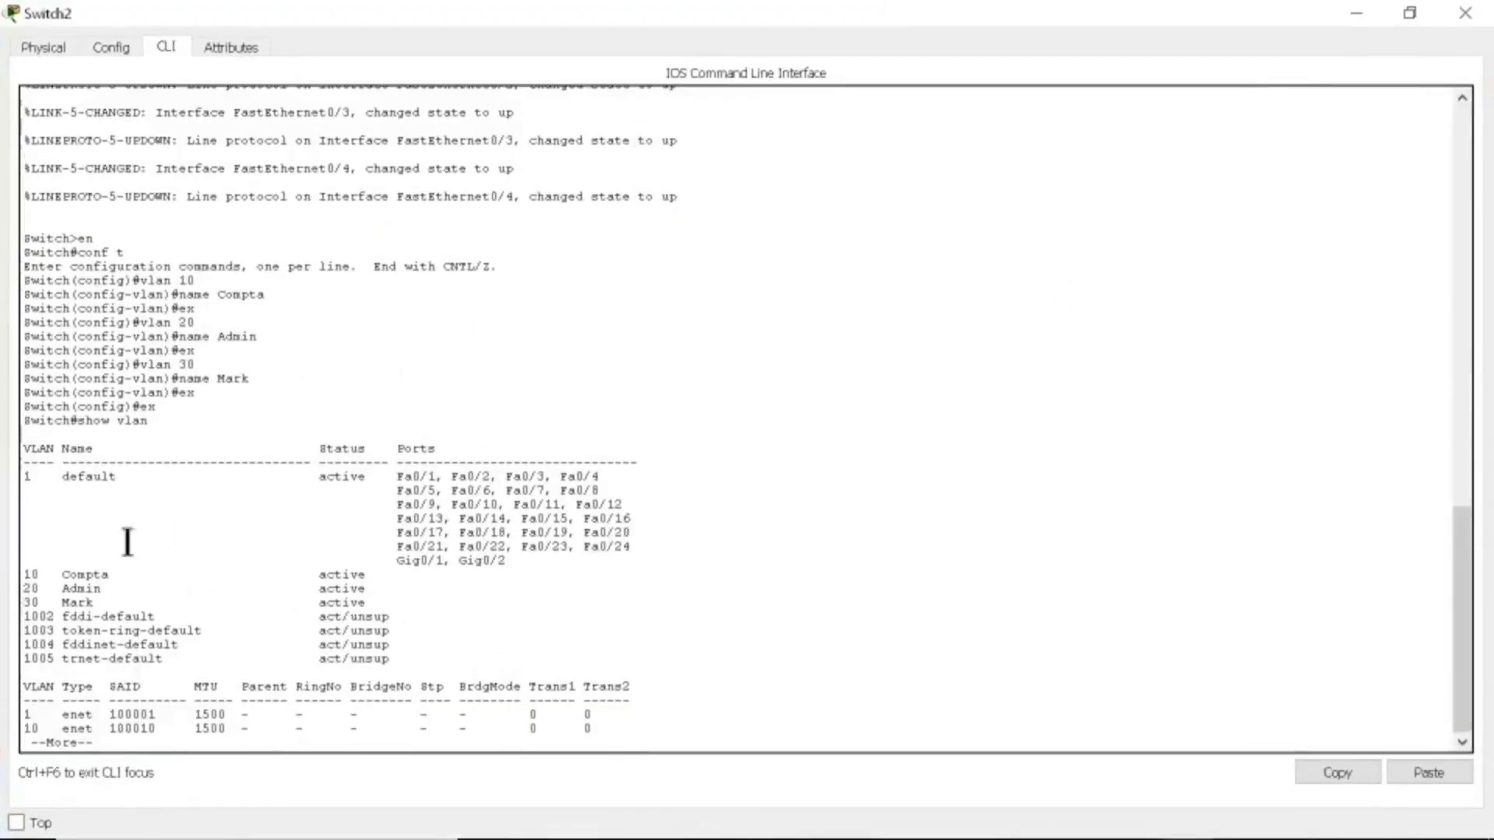
Step: Check the Compta, Admin and Mark entries in Switch2's VLAN table, and close the switch's window
double_click(97, 571)
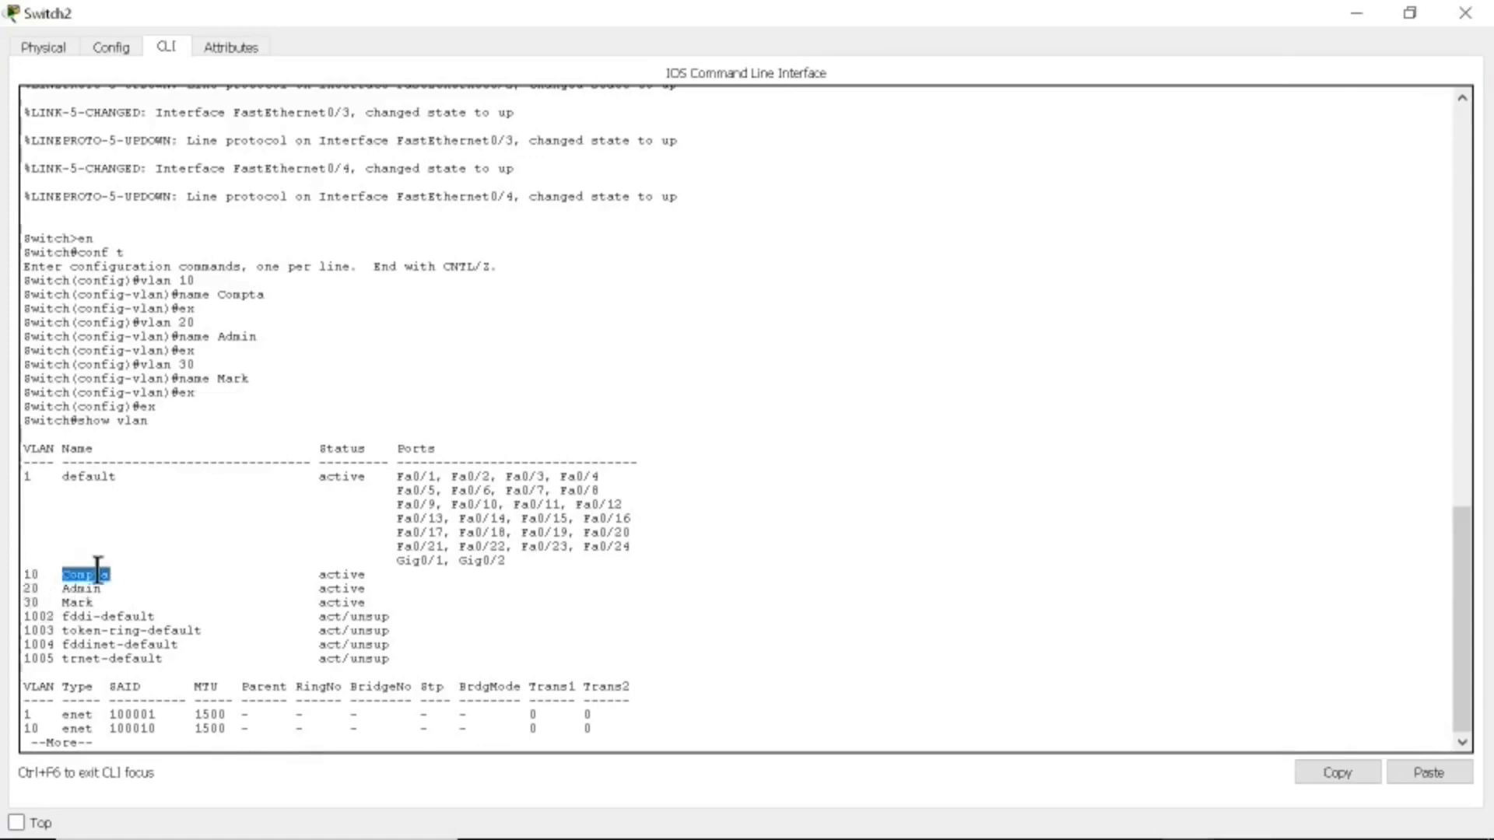
click(93, 591)
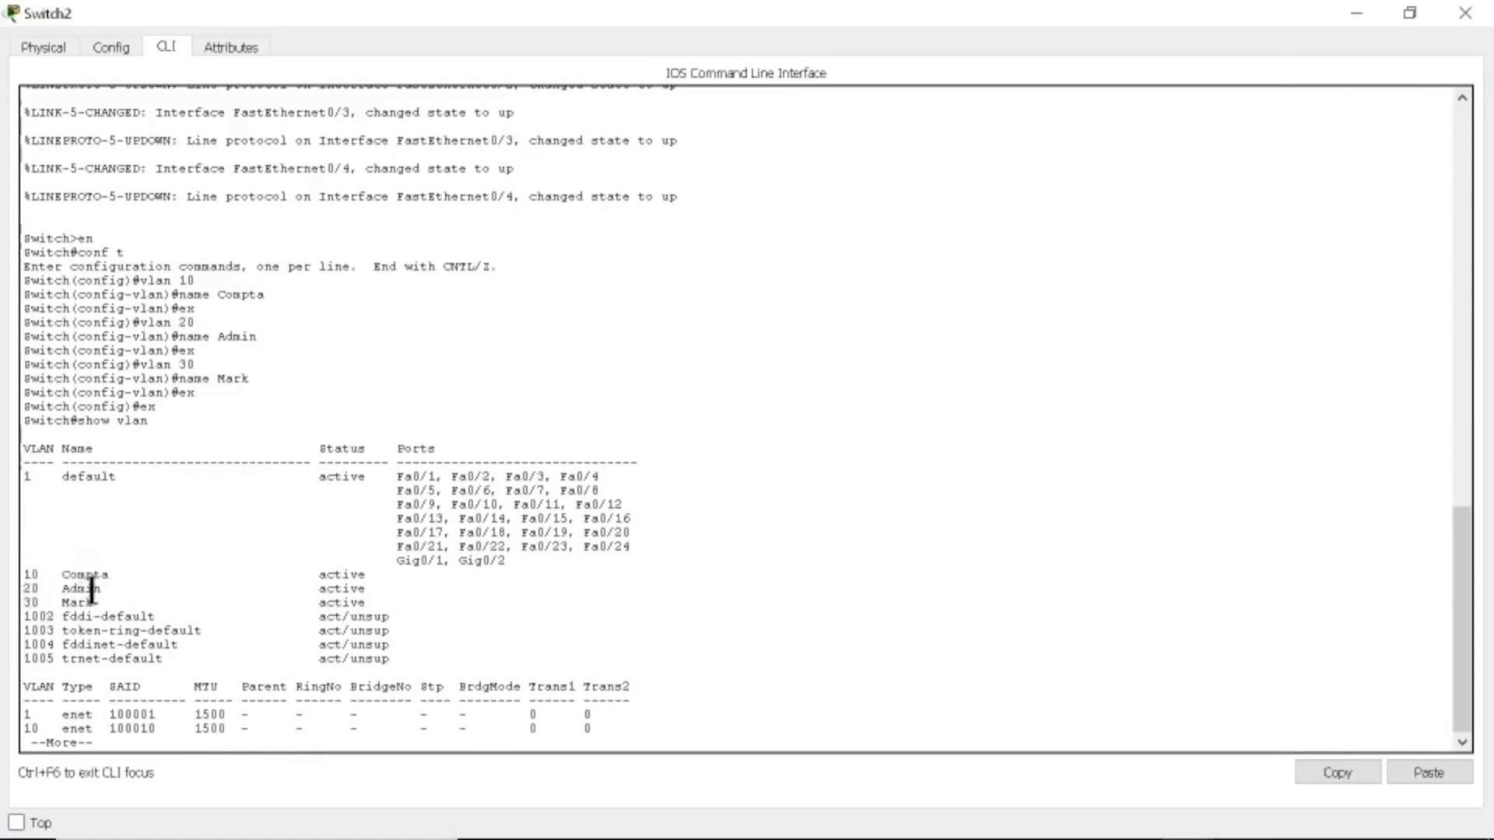
click(1472, 16)
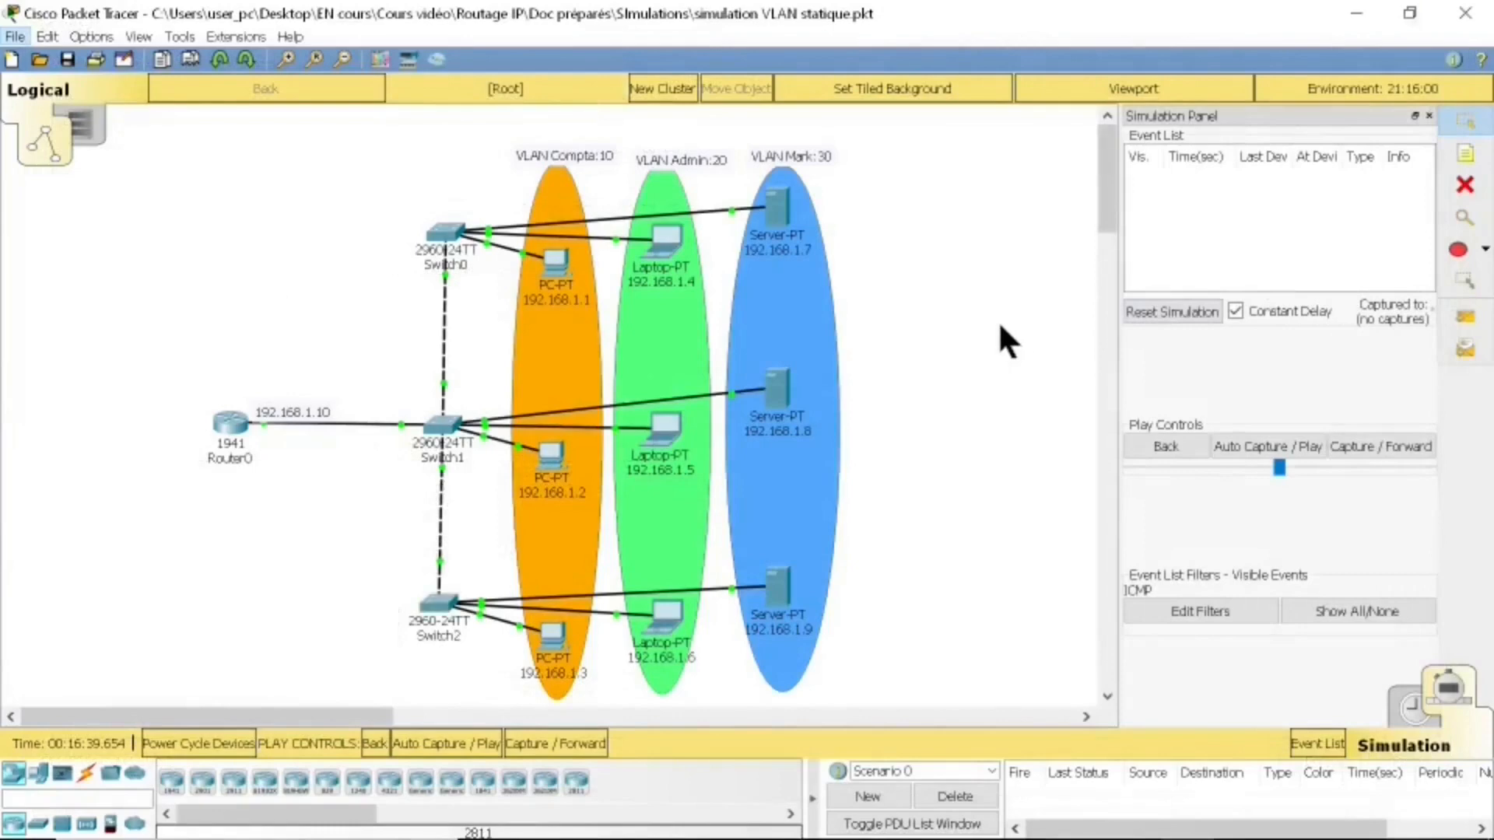